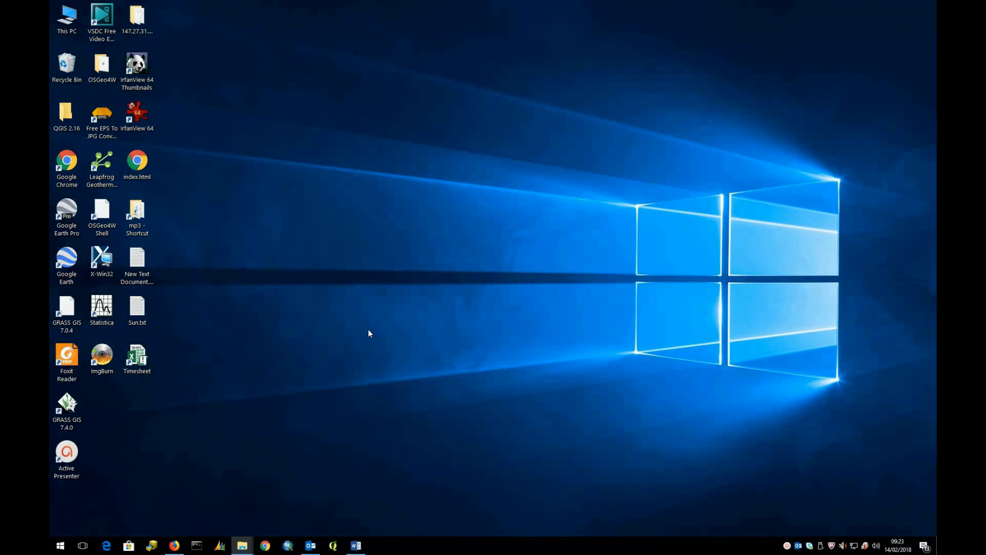
Open QGIS and review the default CRS options for new projects and new layers
left_click(334, 547)
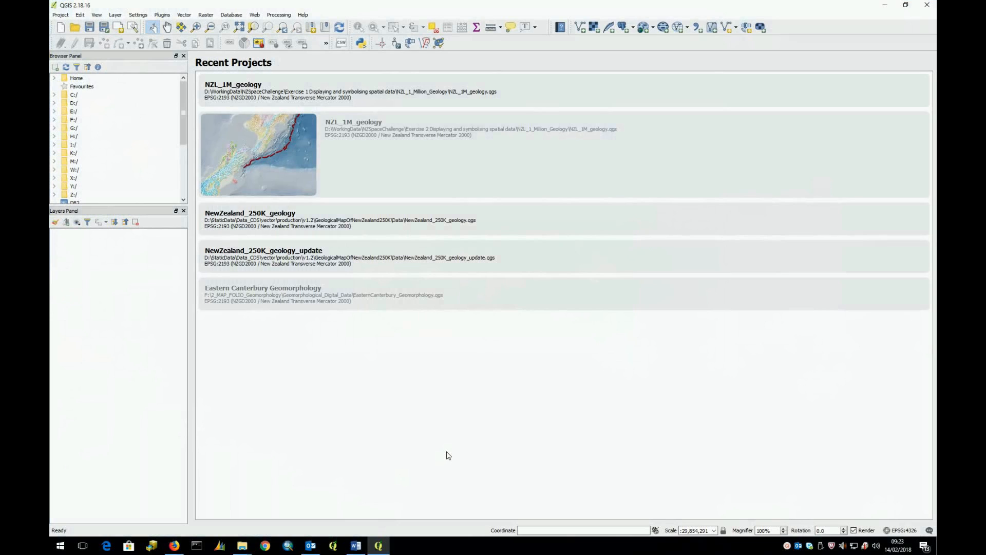
left_click(140, 16)
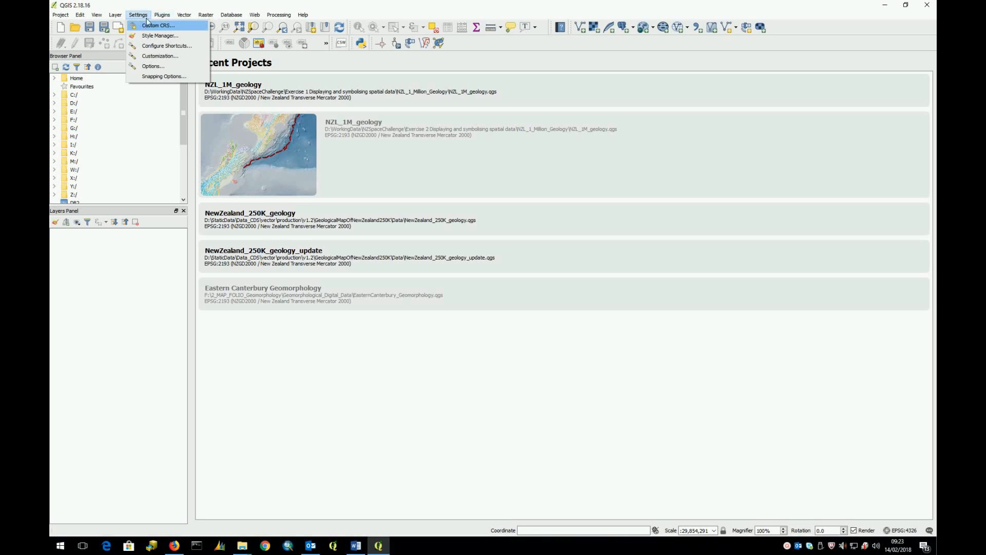
left_click(152, 67)
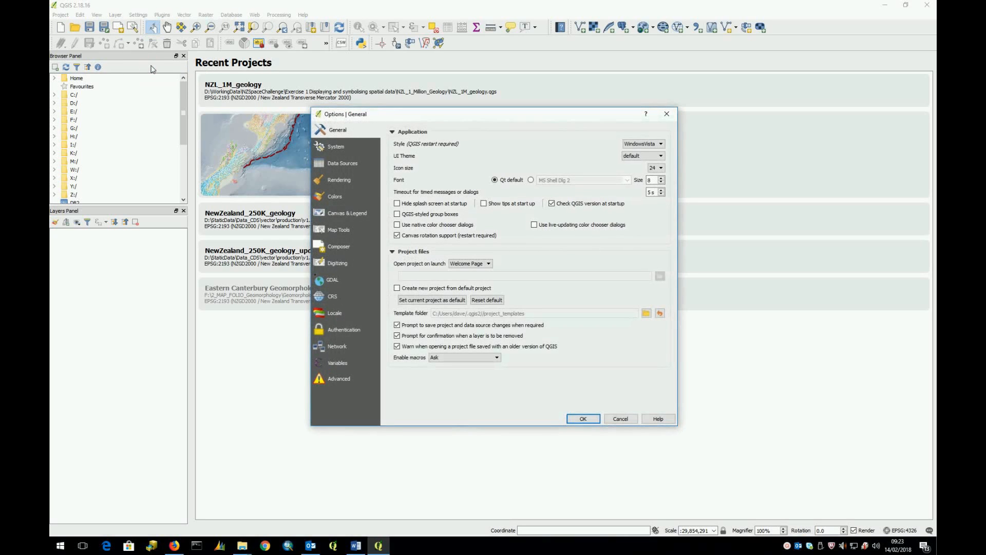
left_click(332, 298)
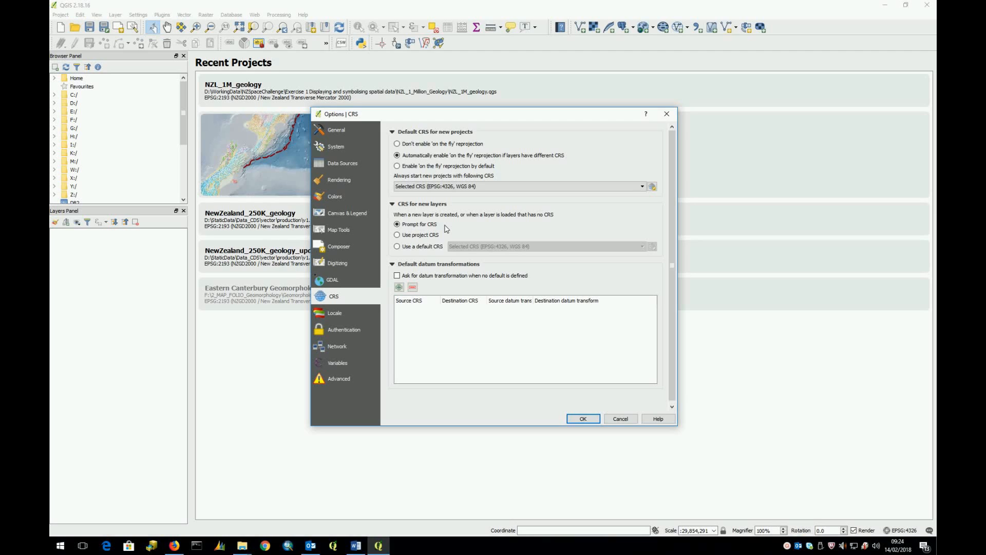
left_click(583, 418)
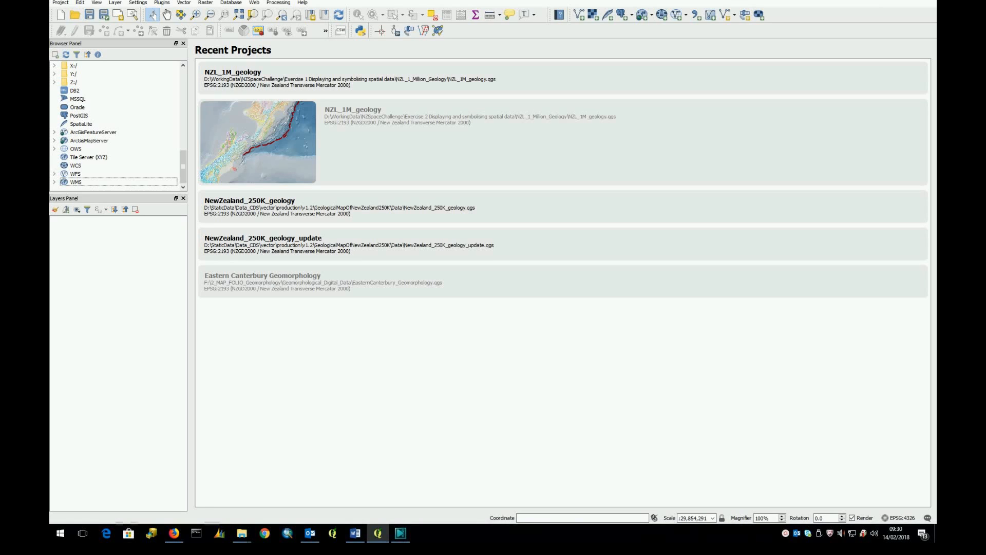
scroll(104, 101, "up", 7)
scroll(104, 104, "up", 6)
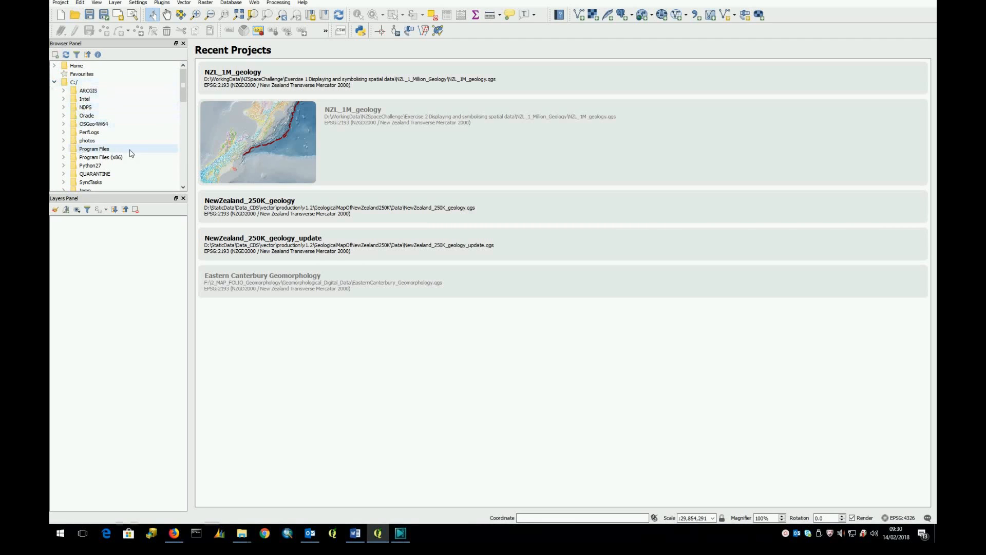
scroll(129, 133, "down", 3)
scroll(129, 132, "up", 3)
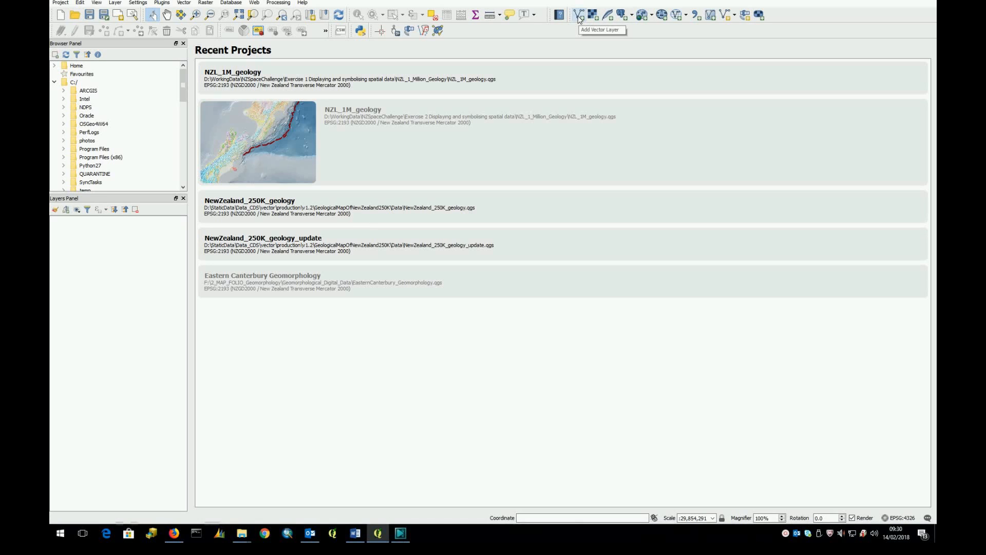
Examine the protocol, database and directory source types available for adding a vector layer
left_click(578, 16)
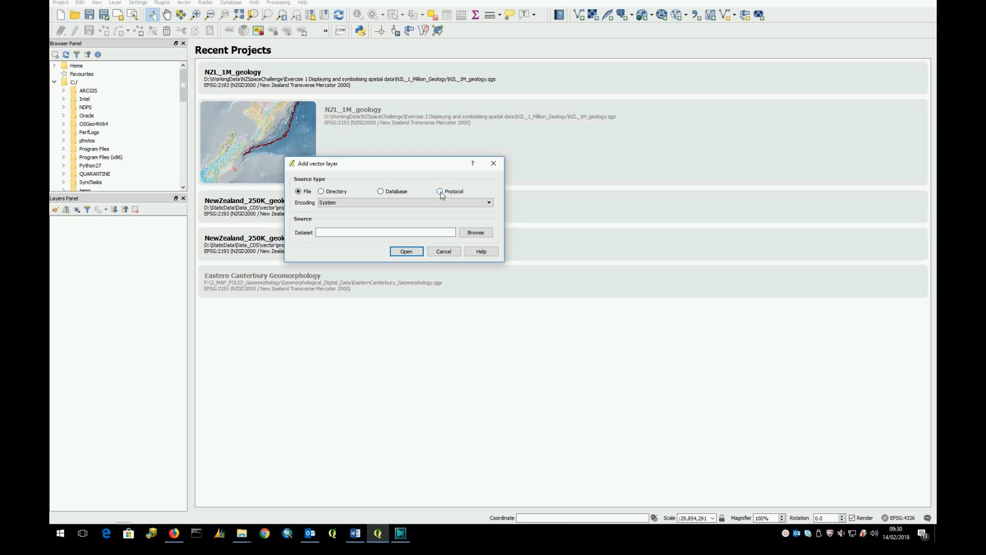
left_click(440, 192)
left_click(489, 232)
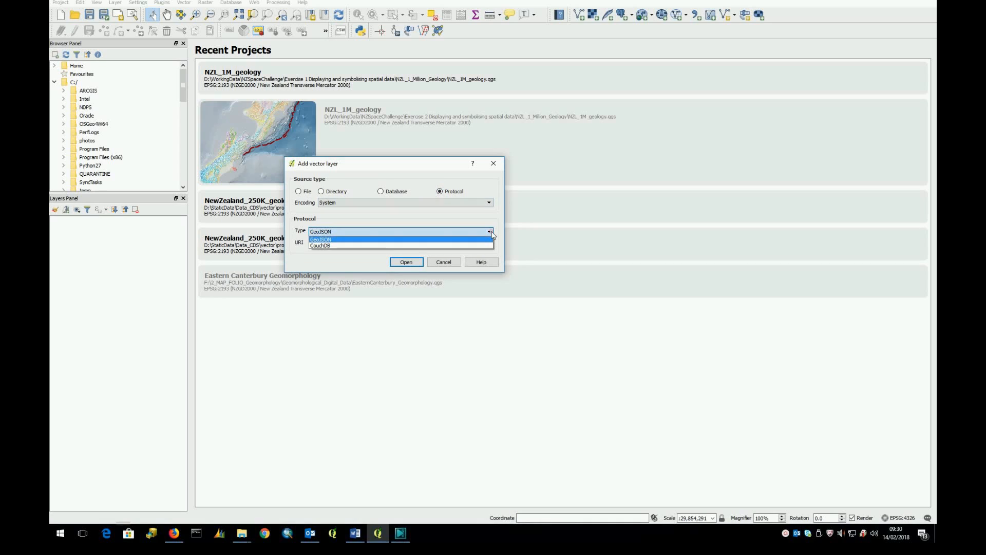
left_click(490, 232)
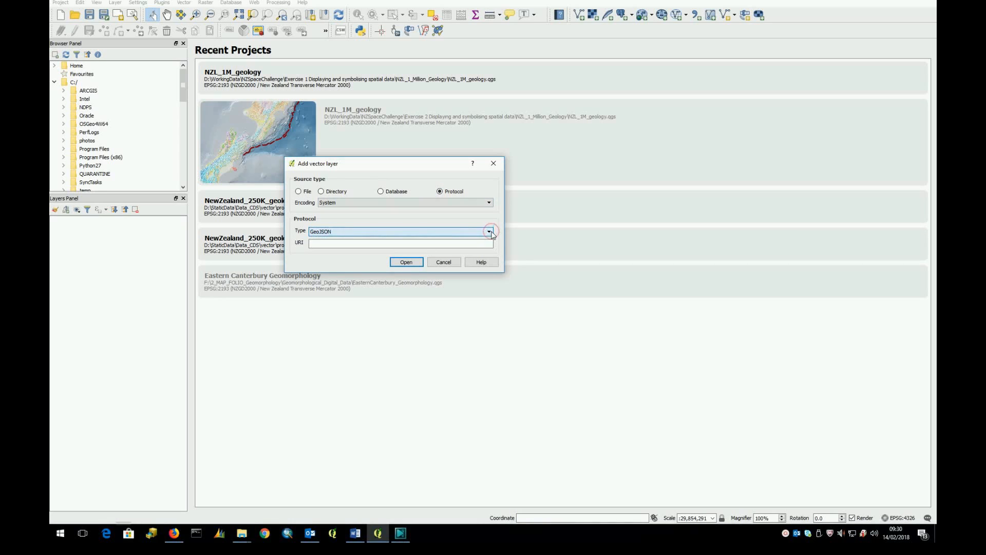
left_click(381, 192)
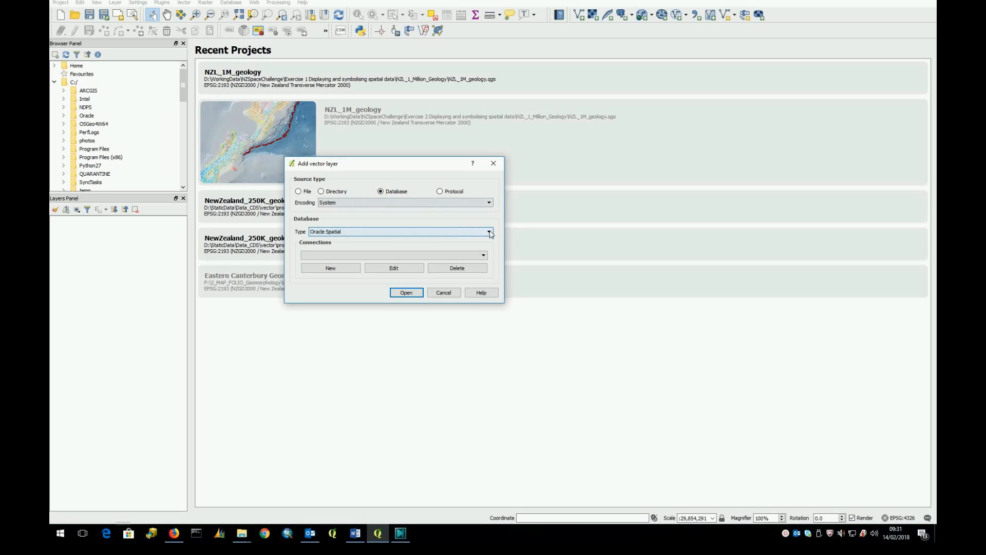
left_click(490, 232)
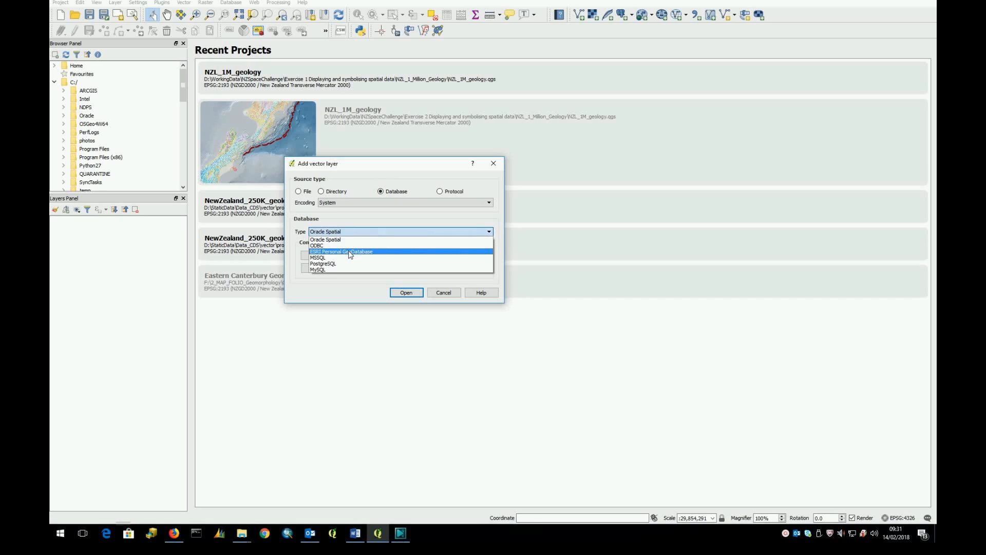
left_click(322, 192)
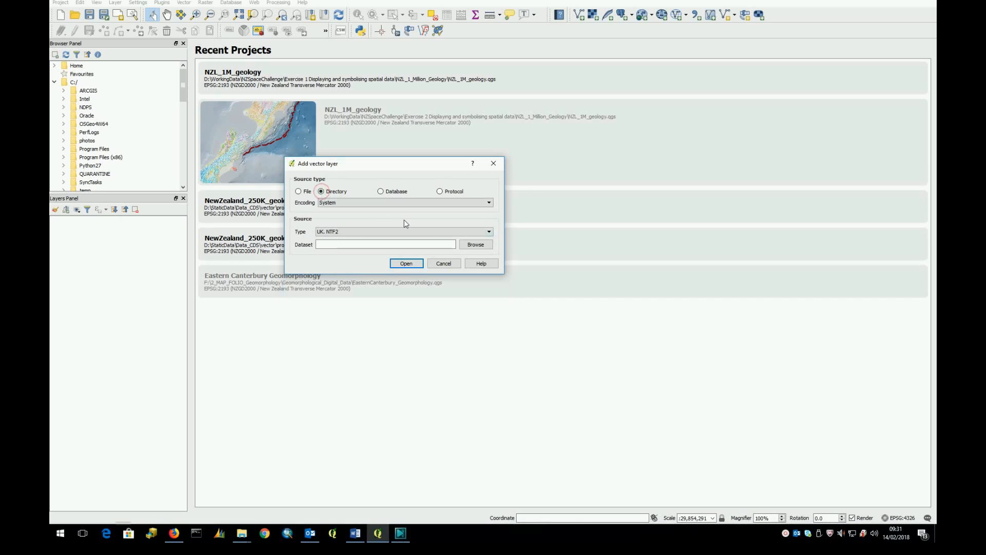
left_click(488, 232)
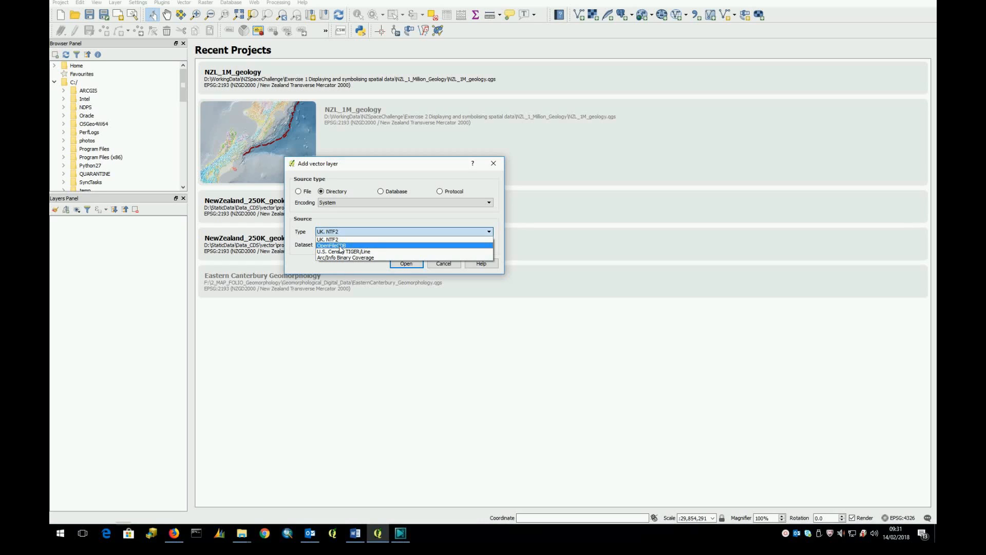
Set the vector layer's source type to File and browse to NZSpaceChallenge's Exercise 1 folder, Exercise data
left_click(298, 191)
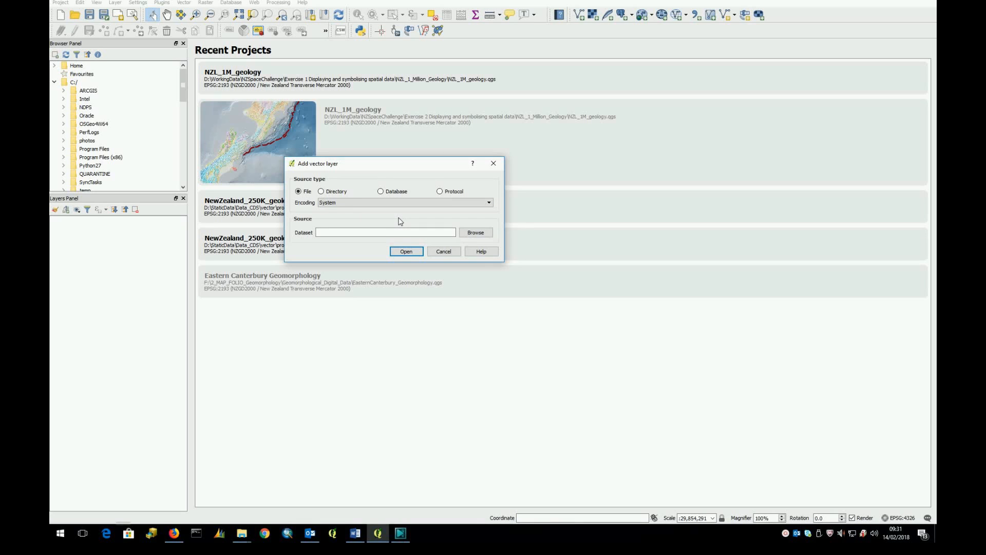
left_click(482, 234)
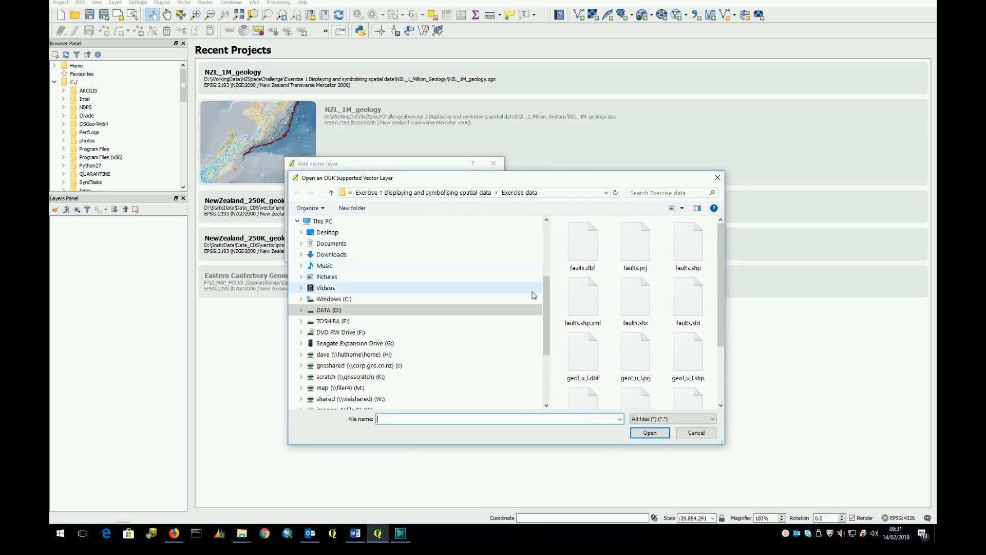
left_click_drag(546, 294, 544, 231)
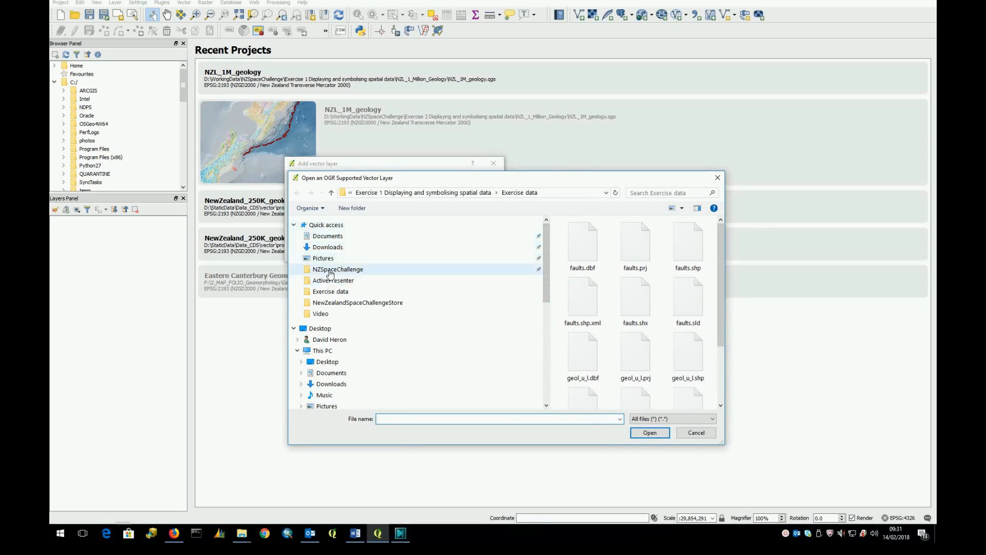
left_click(330, 269)
double_click(583, 250)
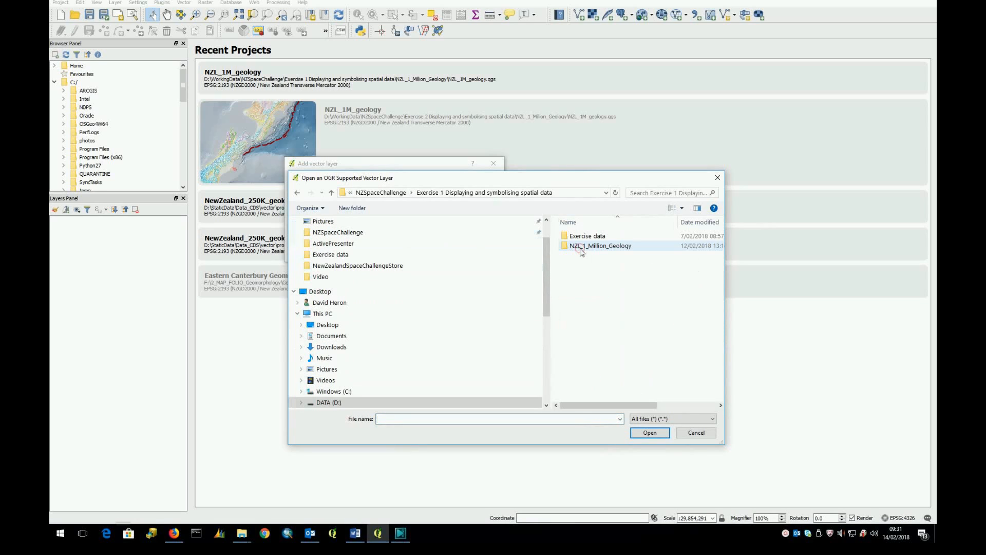
double_click(581, 236)
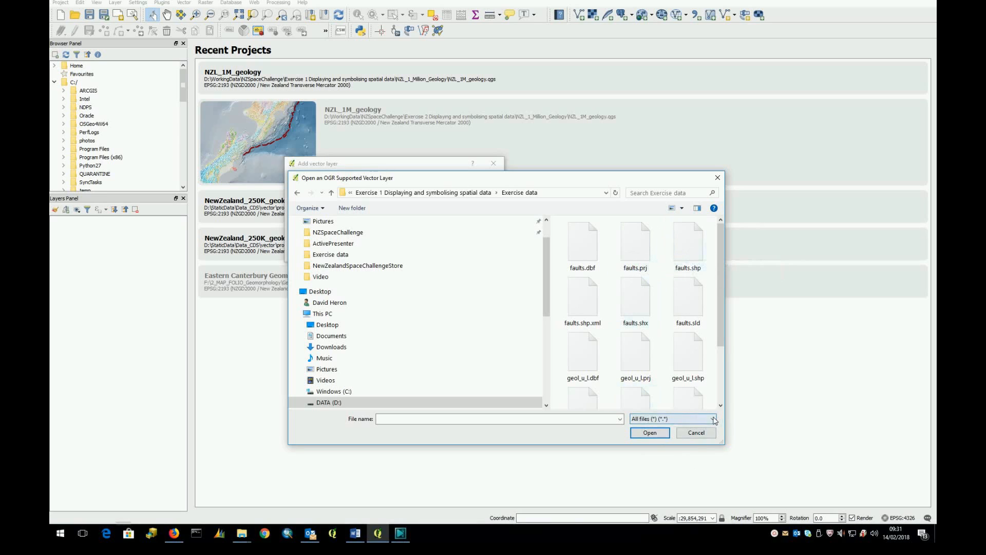
Load the ESRI shapefile geol_u_l.shp as a vector layer and check the project's coordinate reference system
left_click(714, 420)
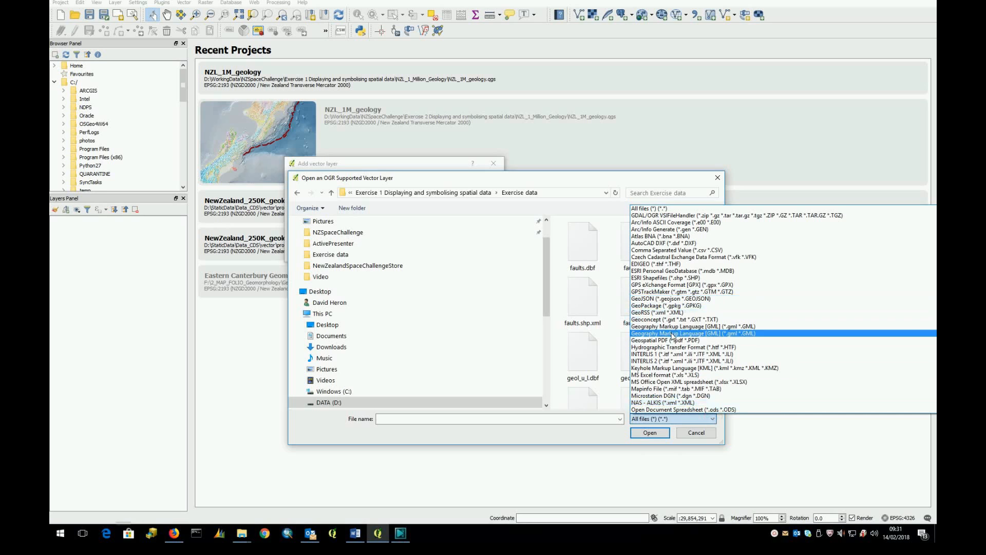
scroll(668, 375, "down", 3)
scroll(668, 375, "up", 2)
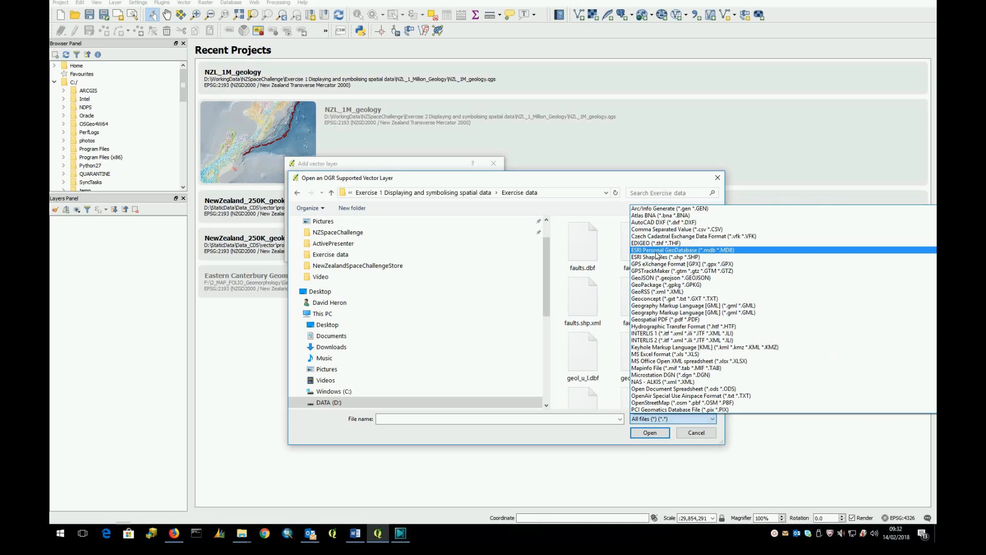
left_click(658, 257)
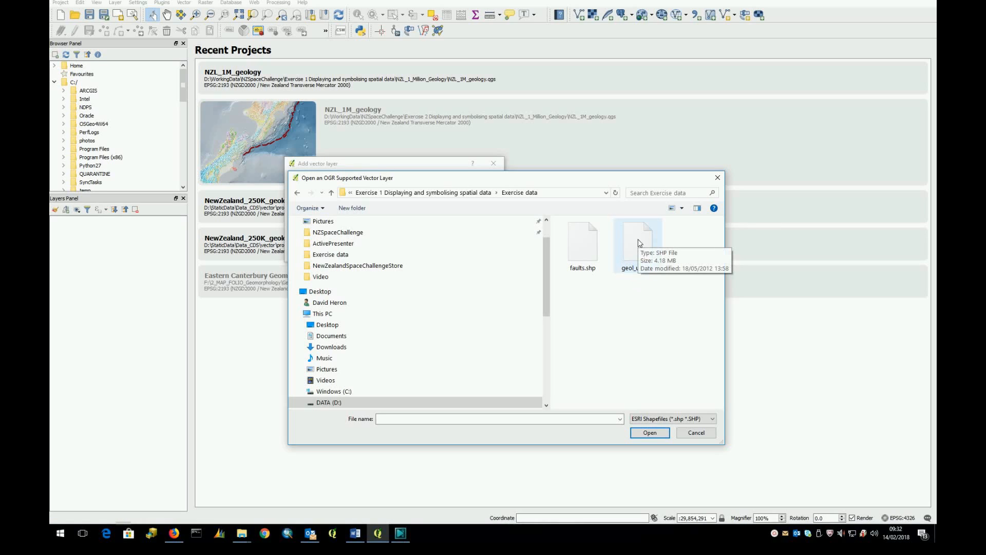
left_click(639, 243)
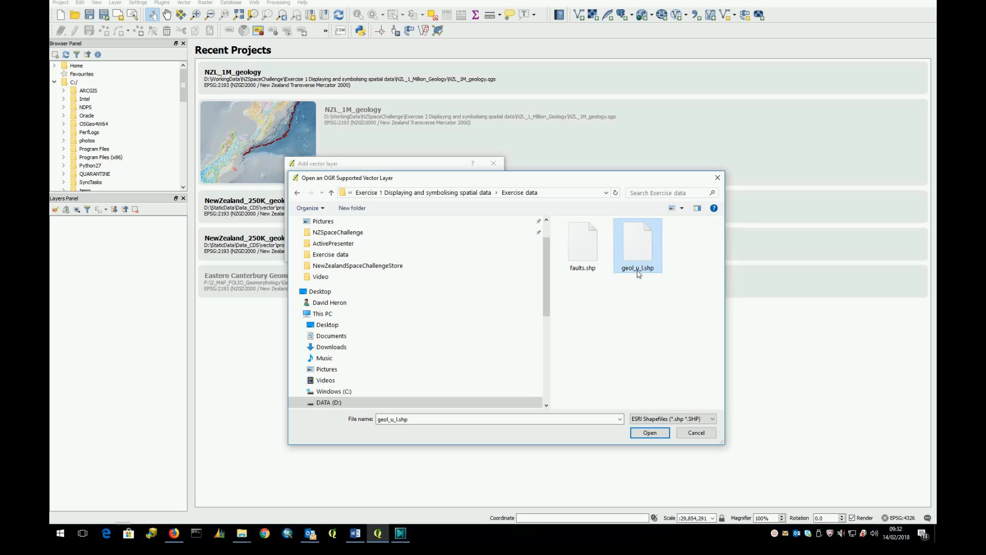
left_click(653, 433)
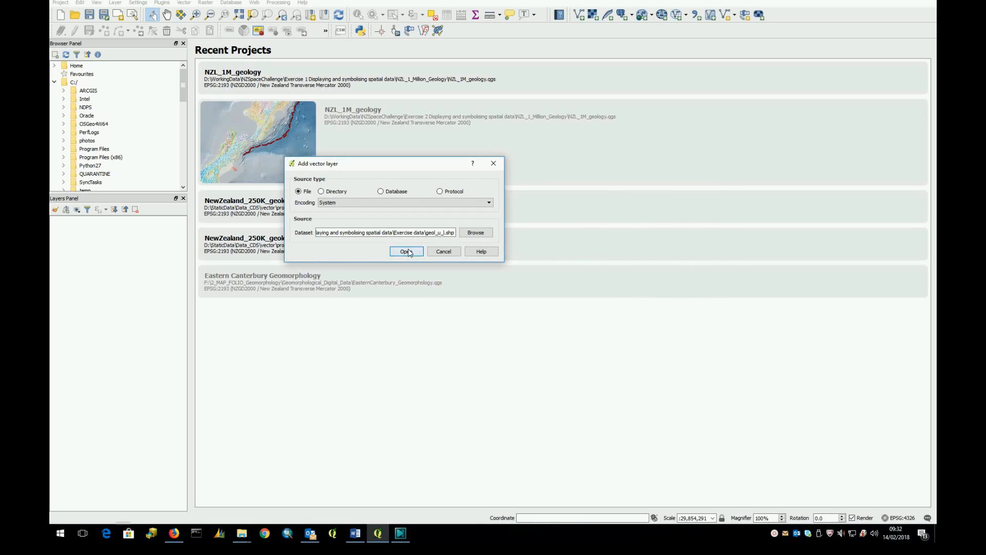
left_click(406, 251)
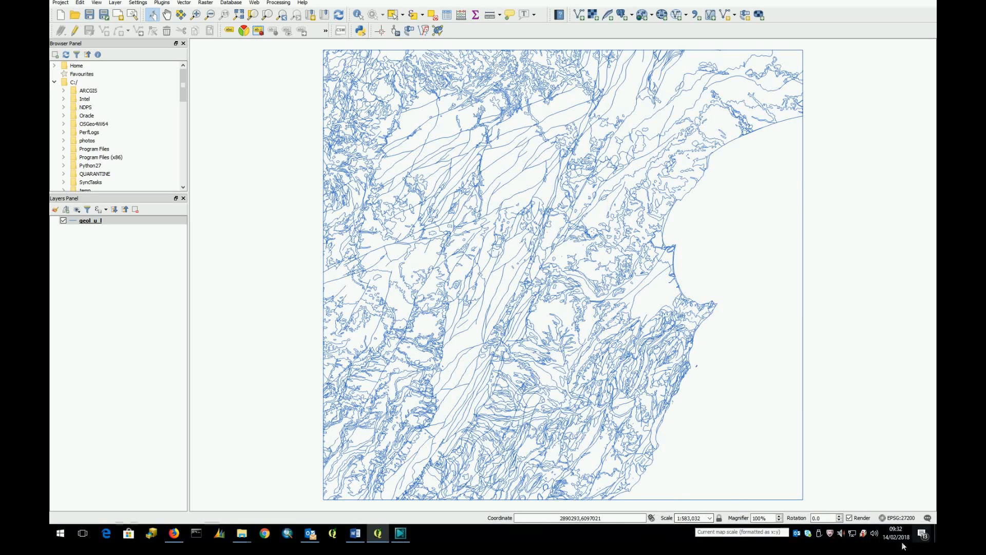
left_click(899, 519)
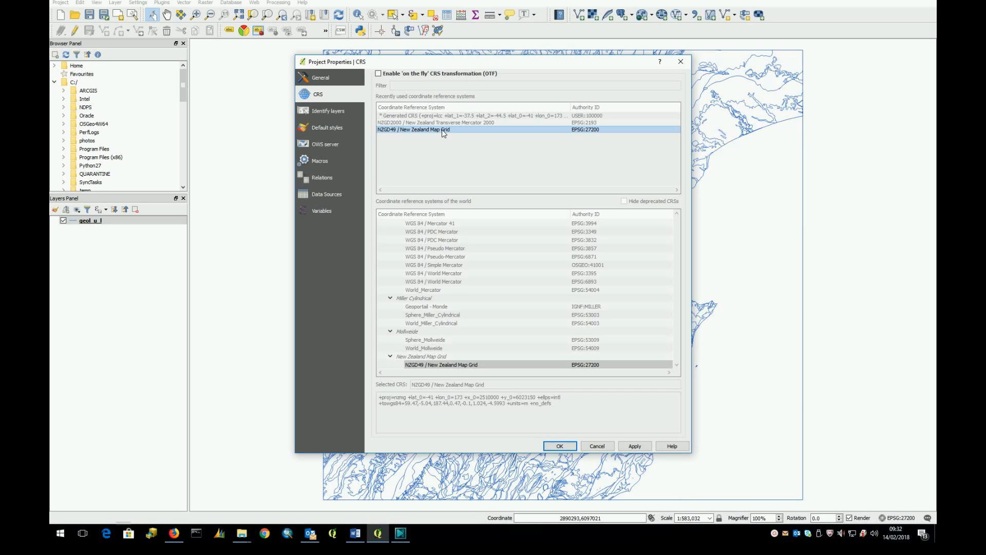
left_click(681, 61)
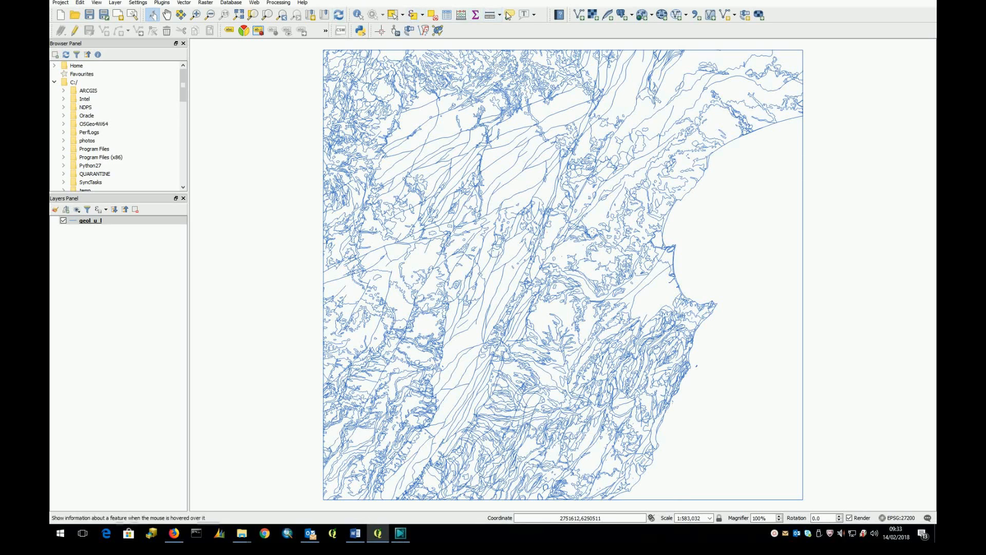
Start adding another vector layer with a Directory source of type OpenFileGDB
left_click(578, 15)
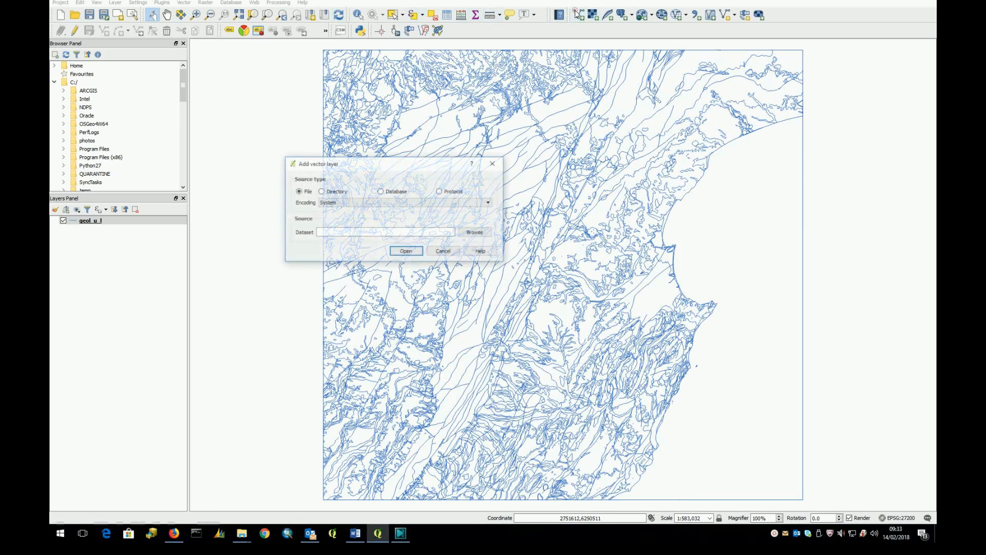
left_click(318, 193)
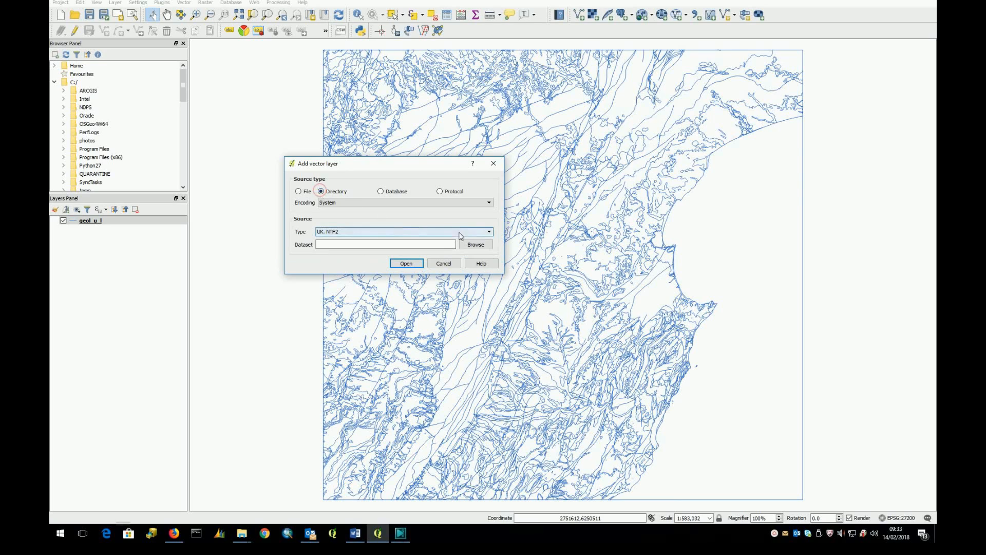
left_click(489, 232)
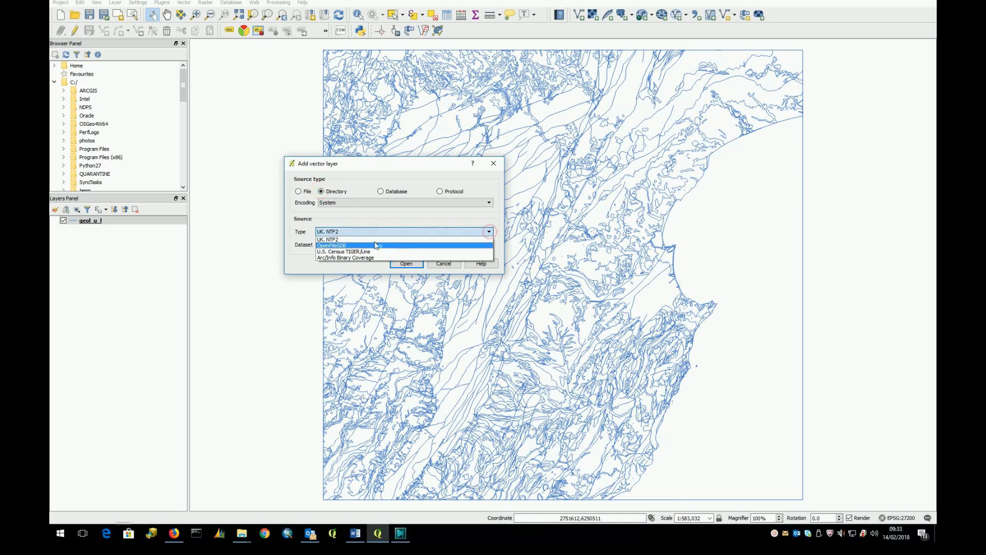
left_click(351, 249)
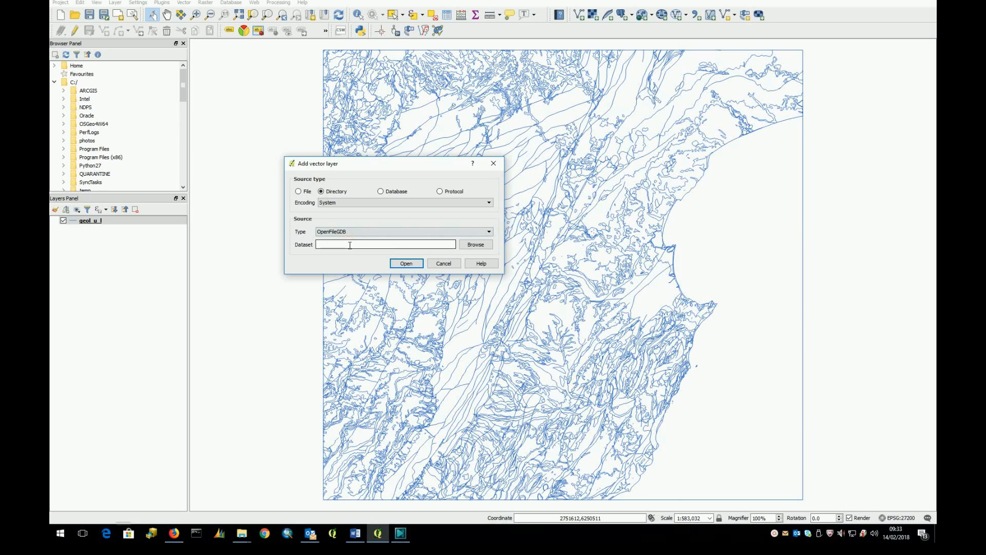
Choose NZL_GNS_1M_Geology.gdb as the dataset from NZSpaceChallenge's Exercise 1 folder, inside NZL_1_Million_Geology
left_click(475, 246)
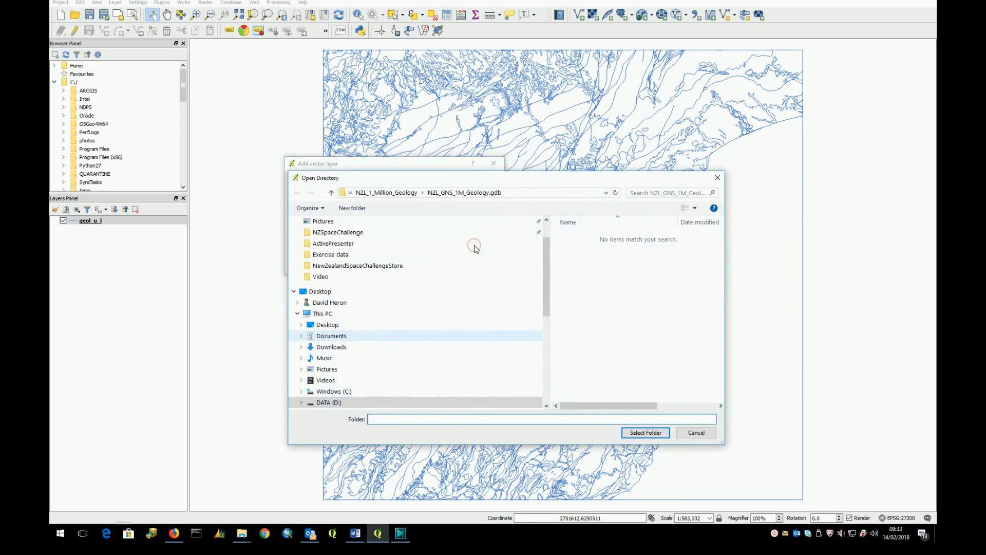
left_click(339, 233)
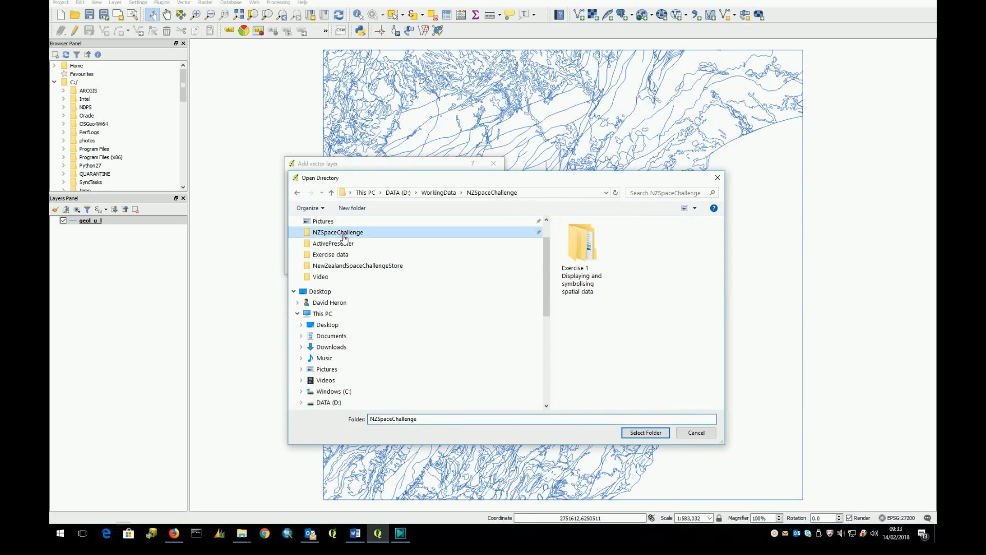
left_click(578, 245)
double_click(578, 245)
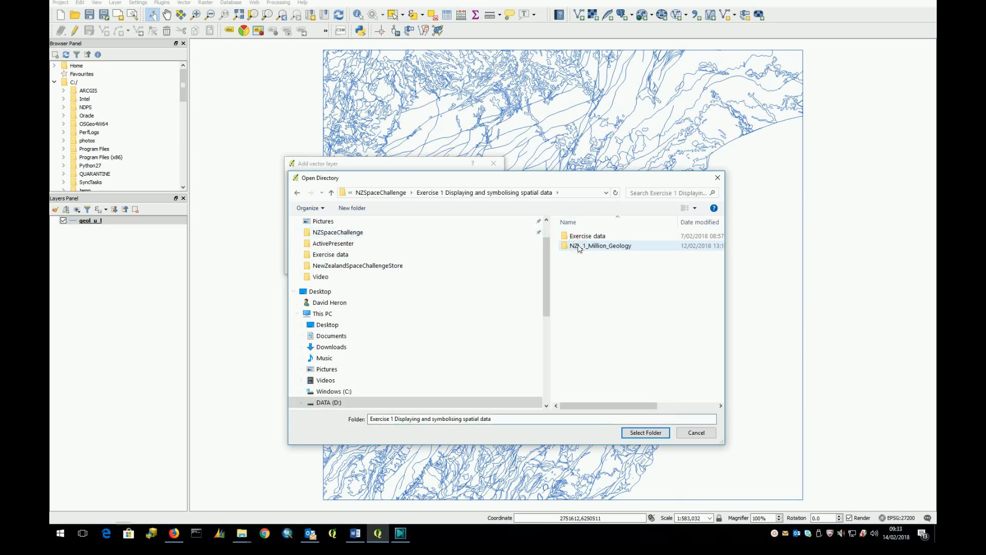
double_click(578, 247)
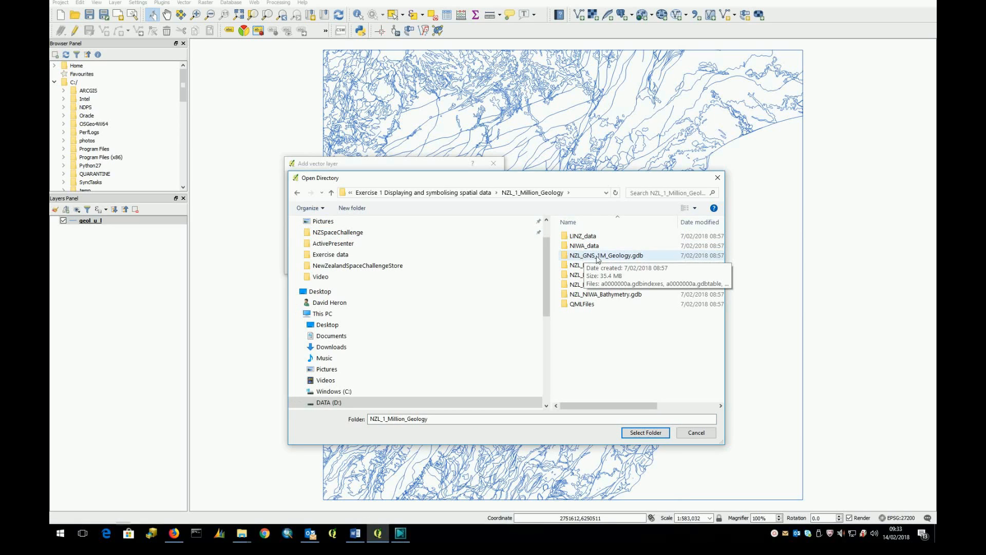
left_click(604, 257)
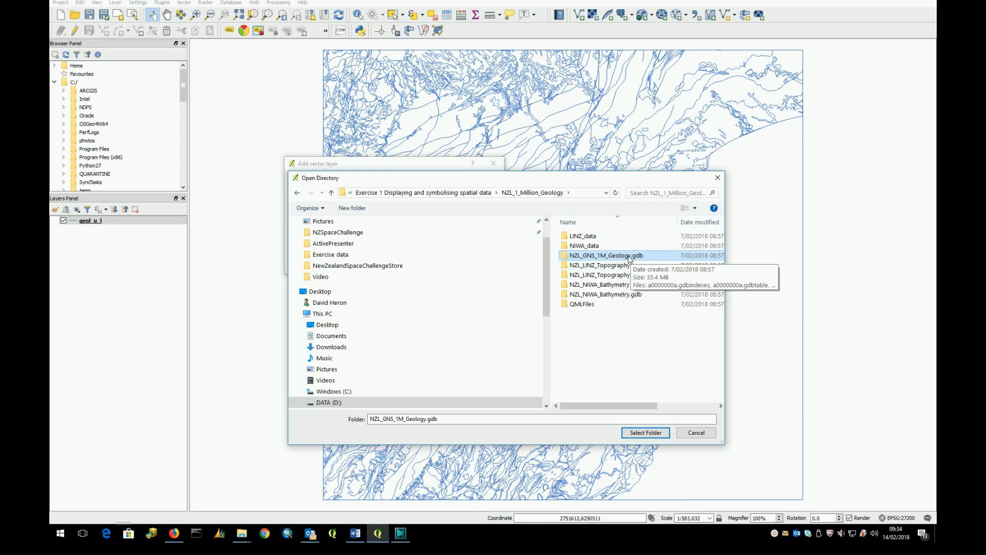
left_click(646, 432)
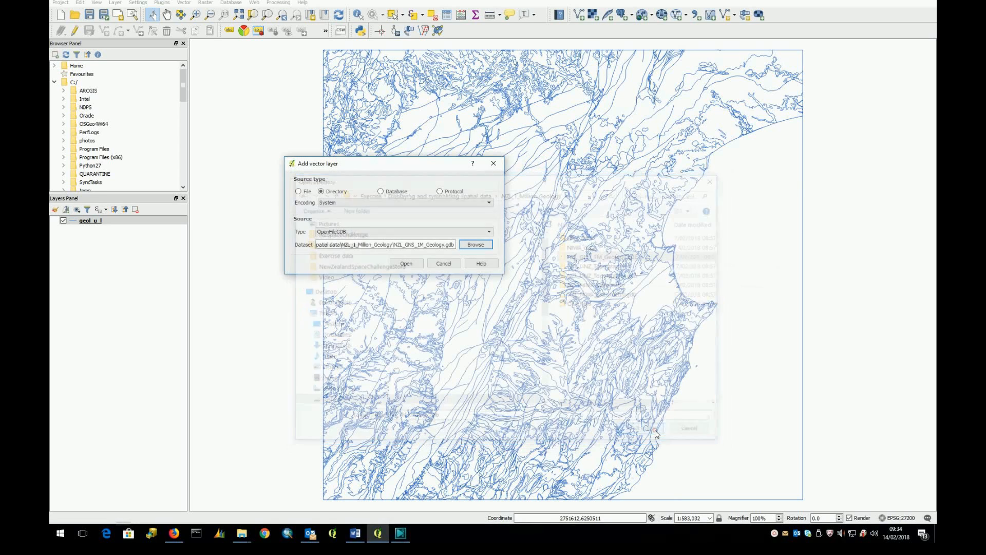
Open the geodatabase and add only its NZL_GNS_1M_faults layer to the map
left_click(410, 264)
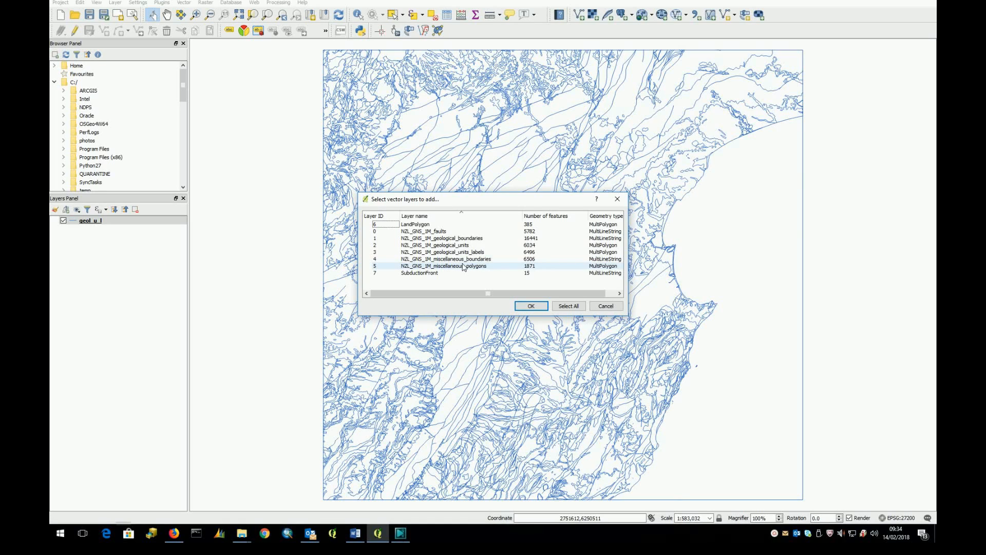
left_click(440, 231)
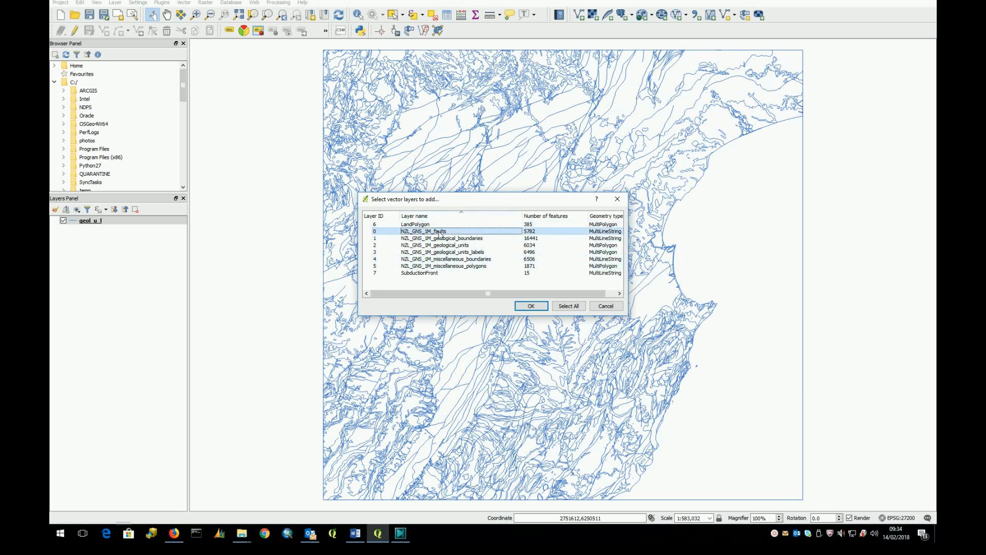
left_click(535, 306)
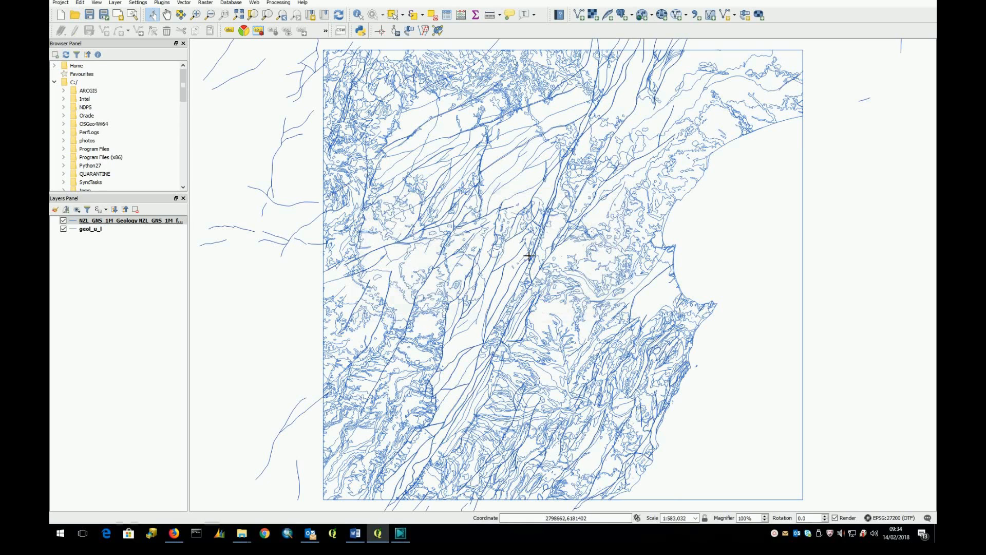
Check the faults layer's coordinate reference system in its general layer properties
right_click(128, 221)
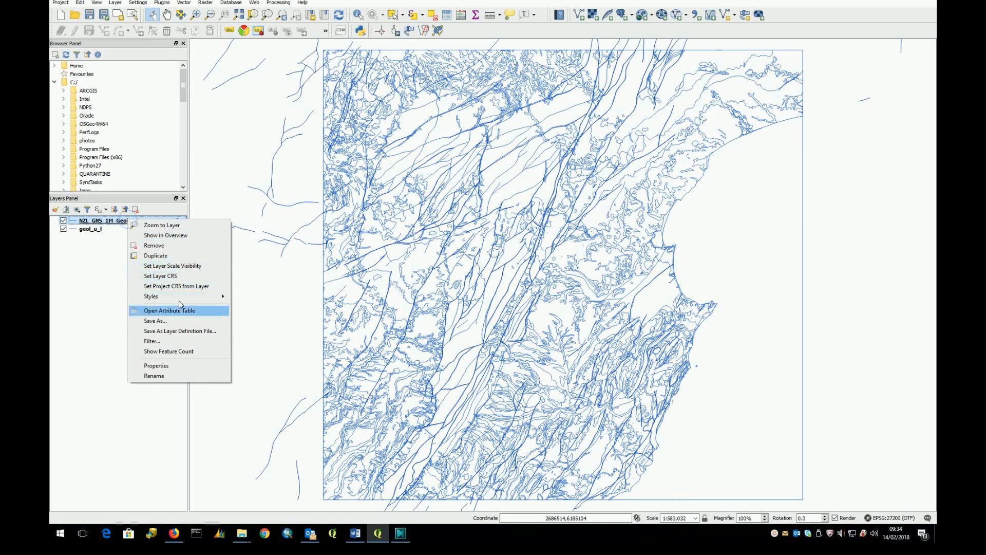
left_click(171, 365)
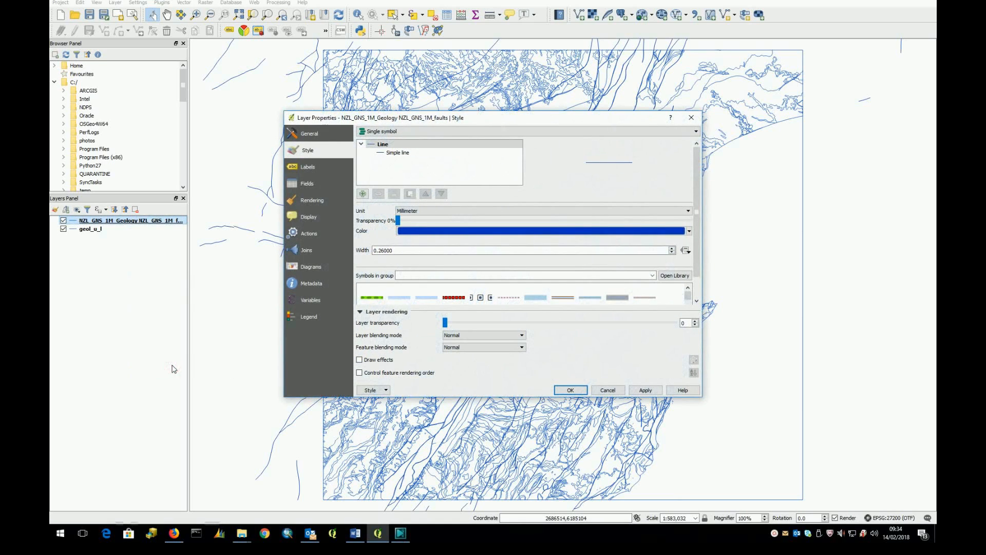
left_click(309, 134)
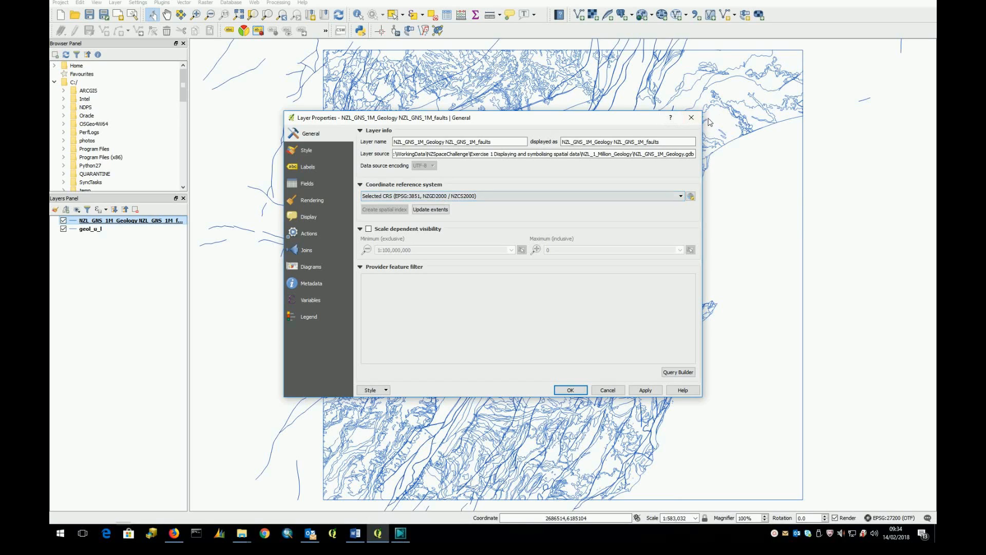
left_click(645, 390)
left_click(581, 390)
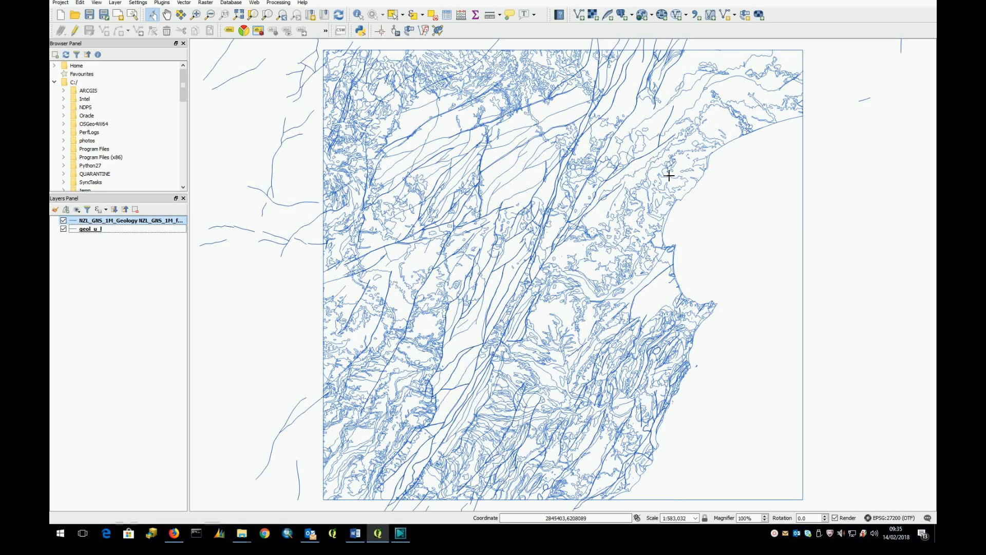
Add the raster image map.jpg from the Exercise data folder as a raster layer
left_click(593, 14)
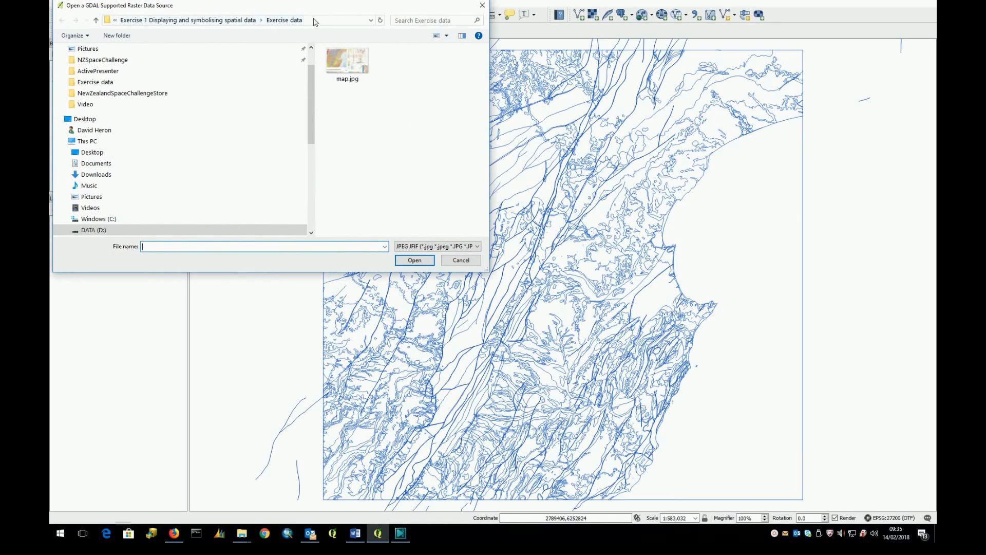
left_click(336, 63)
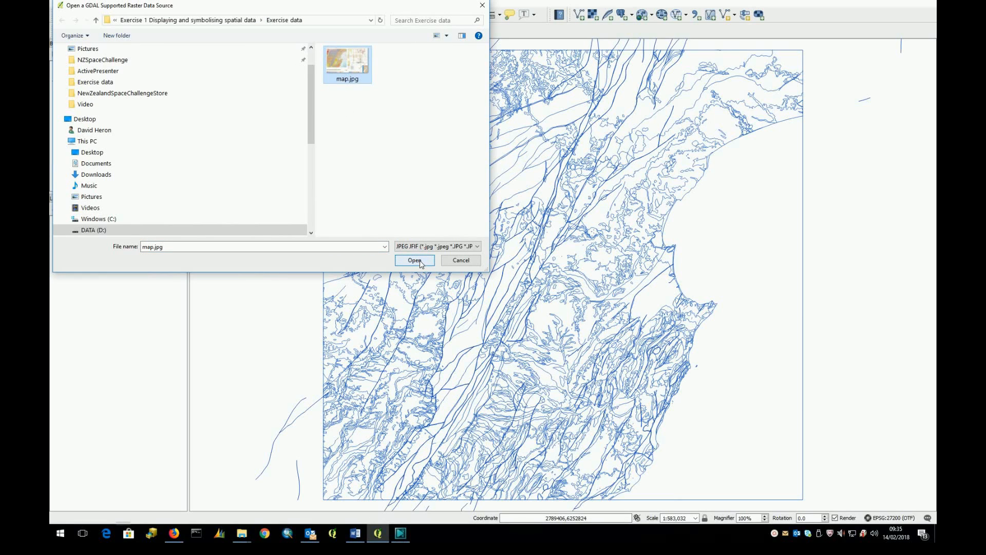
left_click(415, 260)
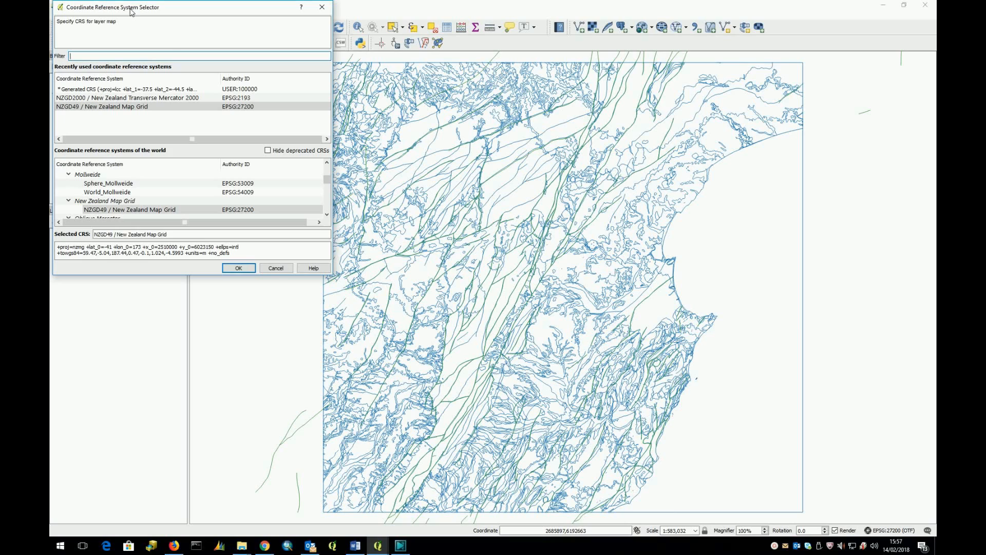
Filter the coordinate reference systems by "new zealand" and assign NZGD49 / New Zealand Map Grid (EPSG:27200) to the map raster
left_click(124, 107)
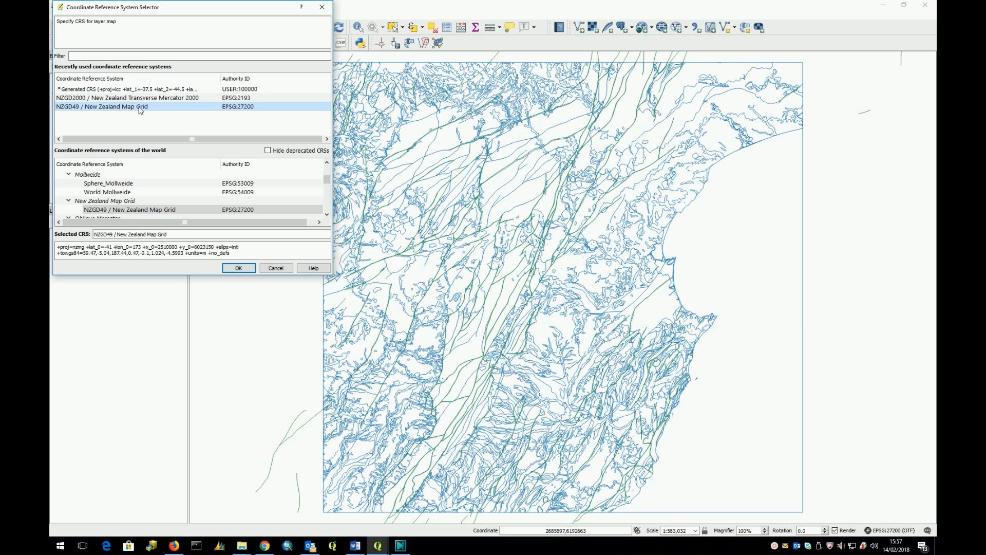
left_click(107, 55)
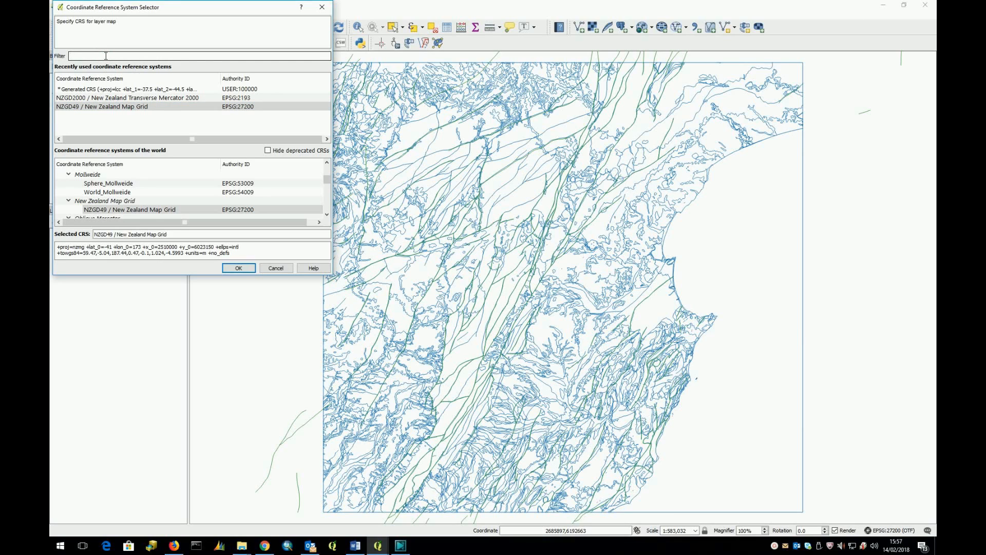
type("new zealand")
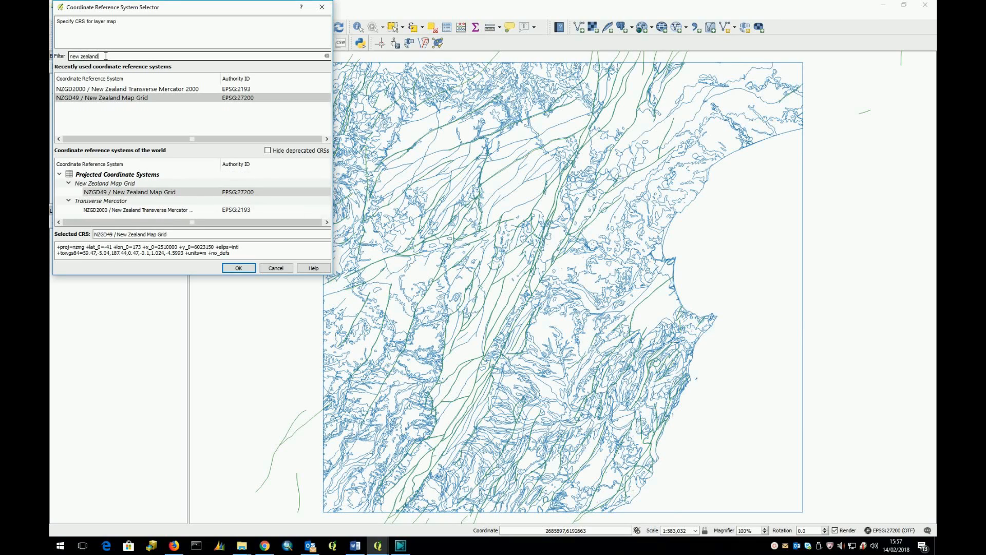
left_click(111, 193)
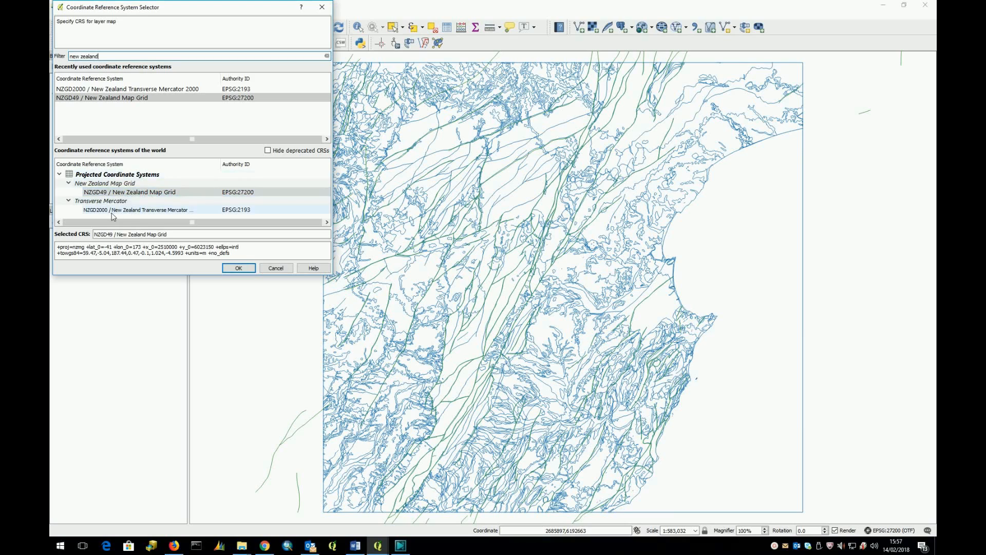
left_click(144, 192)
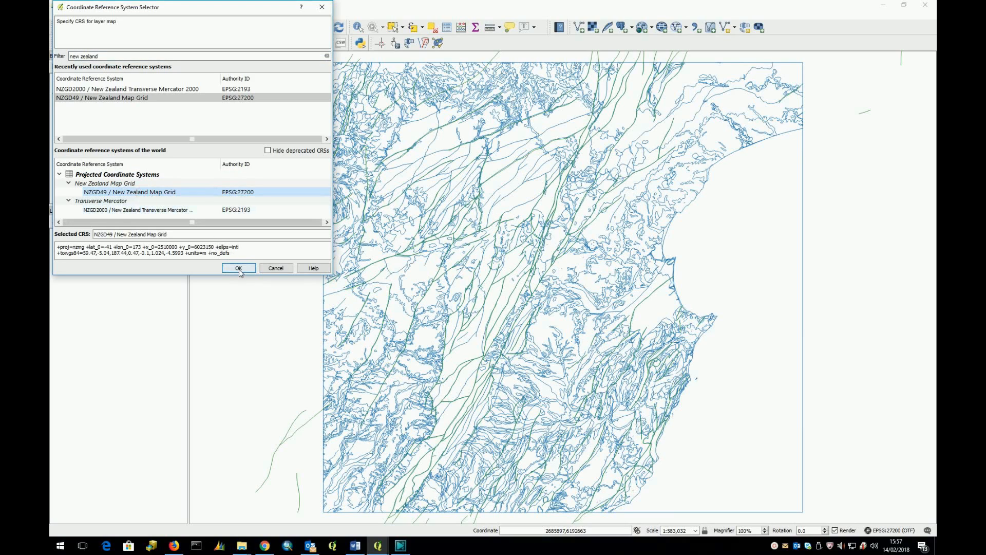
left_click(239, 269)
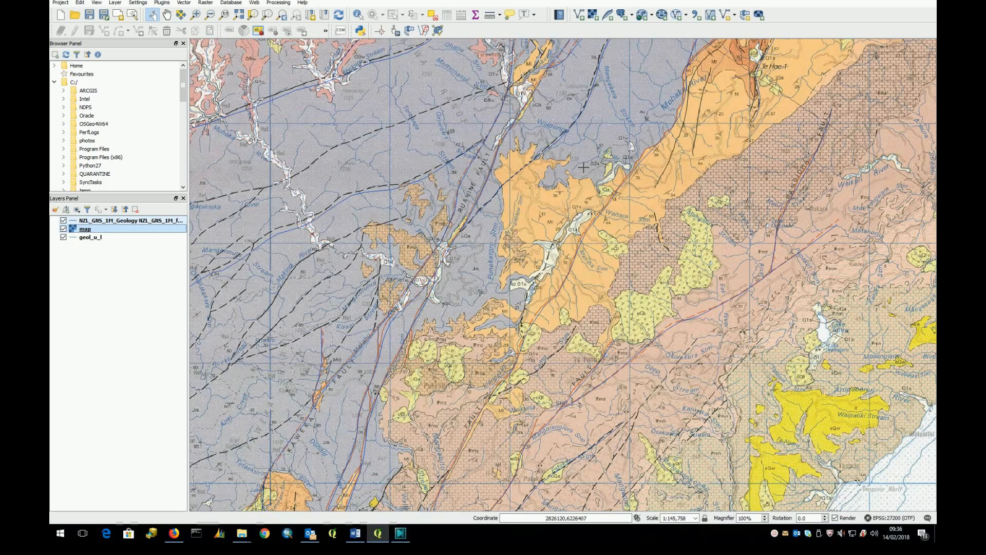
Move the geol_u_l layer above the map raster in the layer order and zoom to the geol_u_l layer's extent
scroll(622, 169, "up", 3)
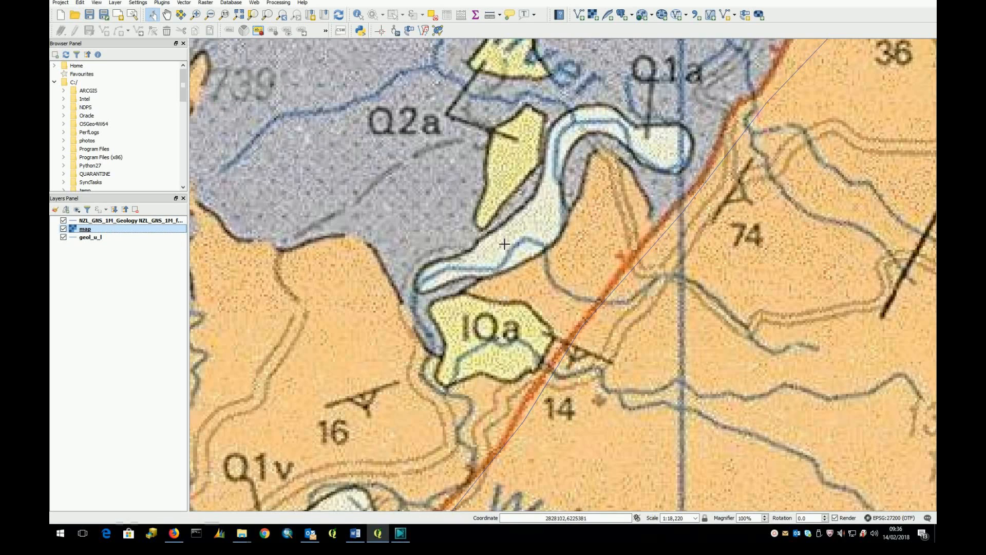
left_click(93, 239)
left_click_drag(92, 241, 87, 227)
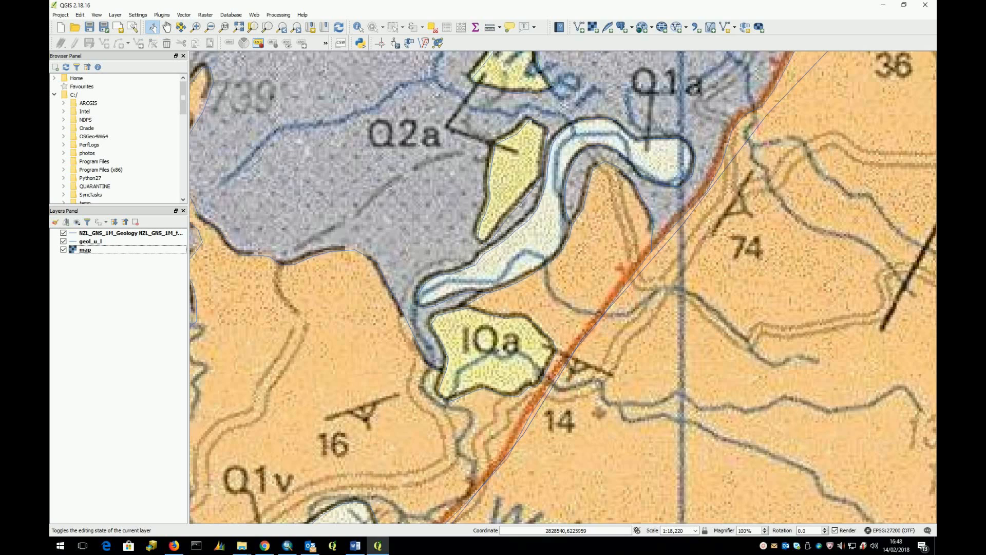
right_click(92, 242)
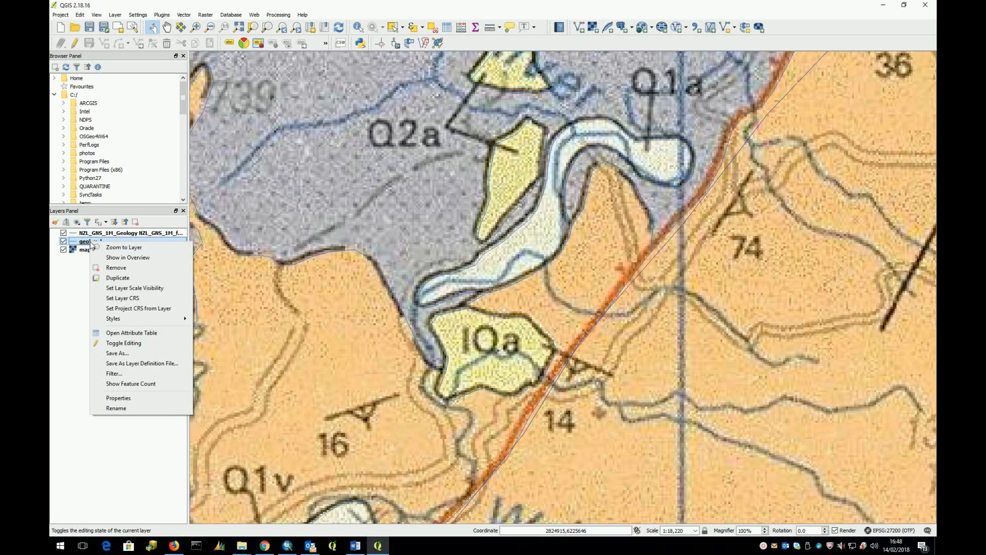
left_click(124, 247)
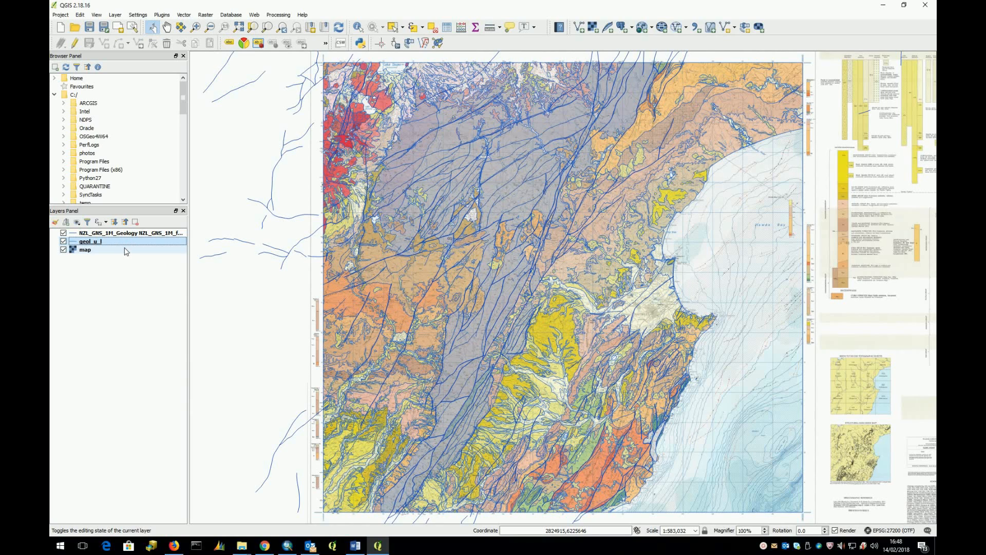
Rename the map raster layer as Hawkes Bay Geology
left_click(91, 251)
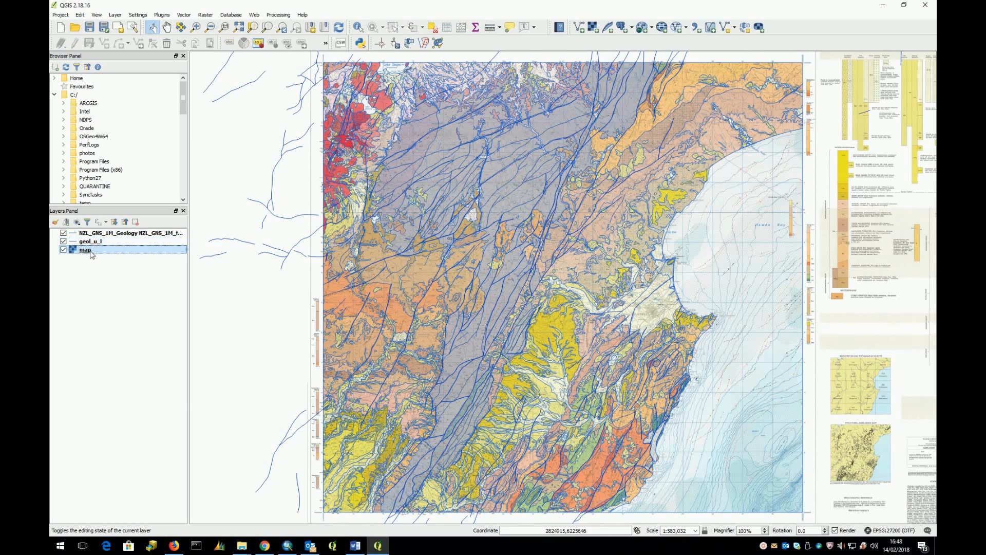
right_click(91, 255)
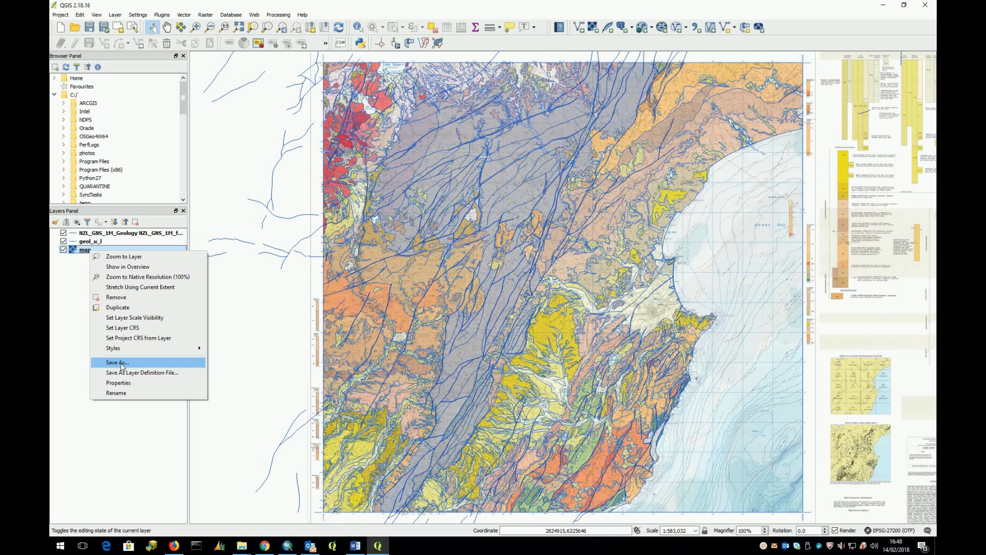
left_click(121, 393)
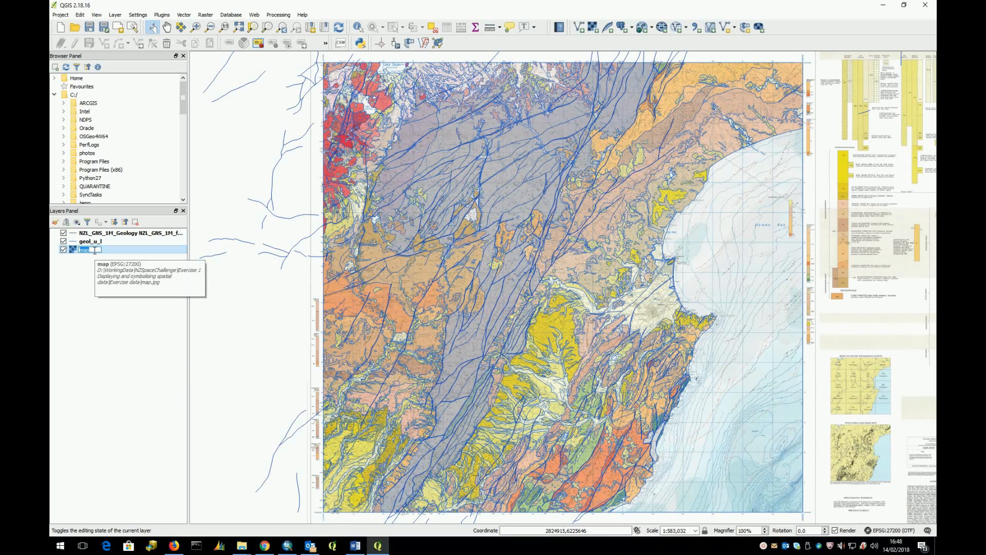
type("Hawkes Bay Geolo")
key("Return")
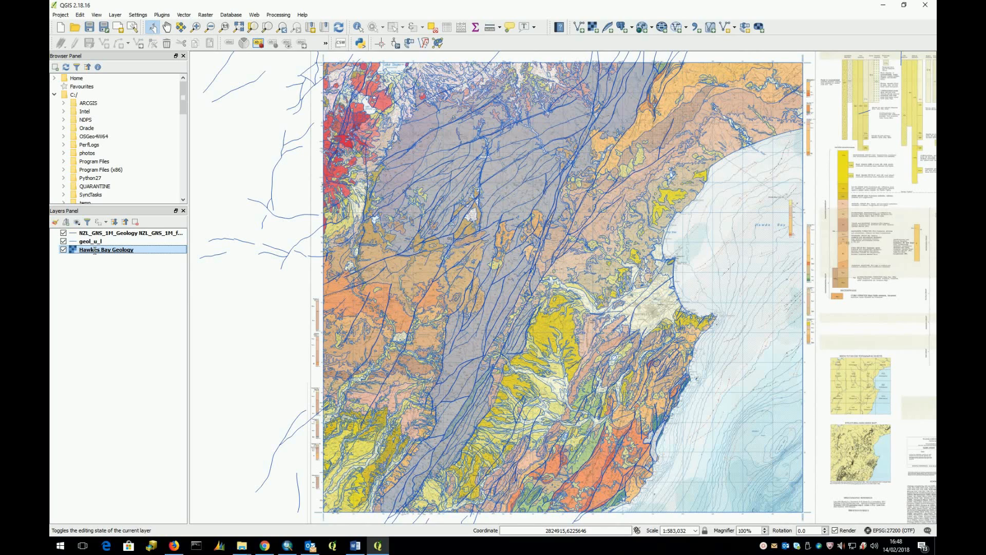
Rename the NZL_GNS_1M_faults layer as 1M Faults
left_click(135, 234)
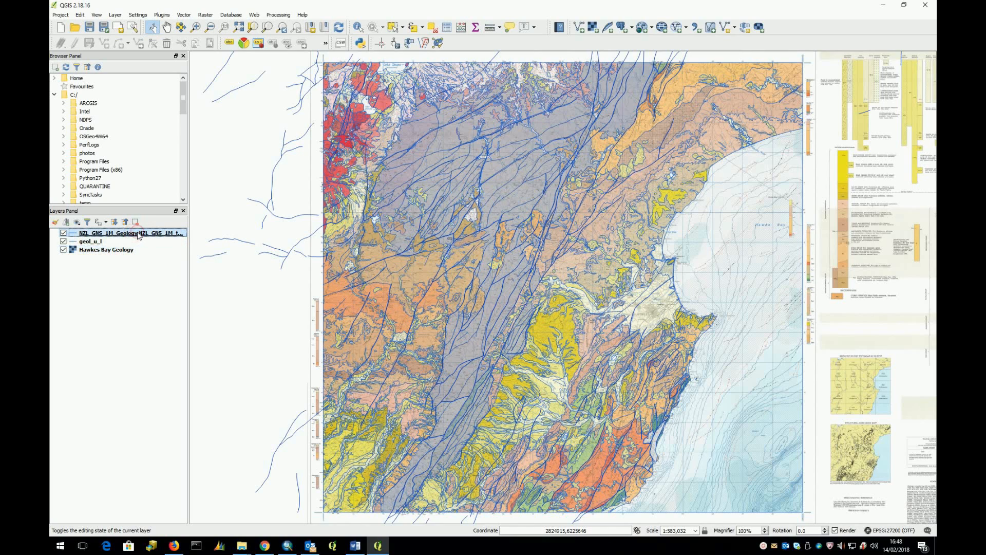
right_click(138, 234)
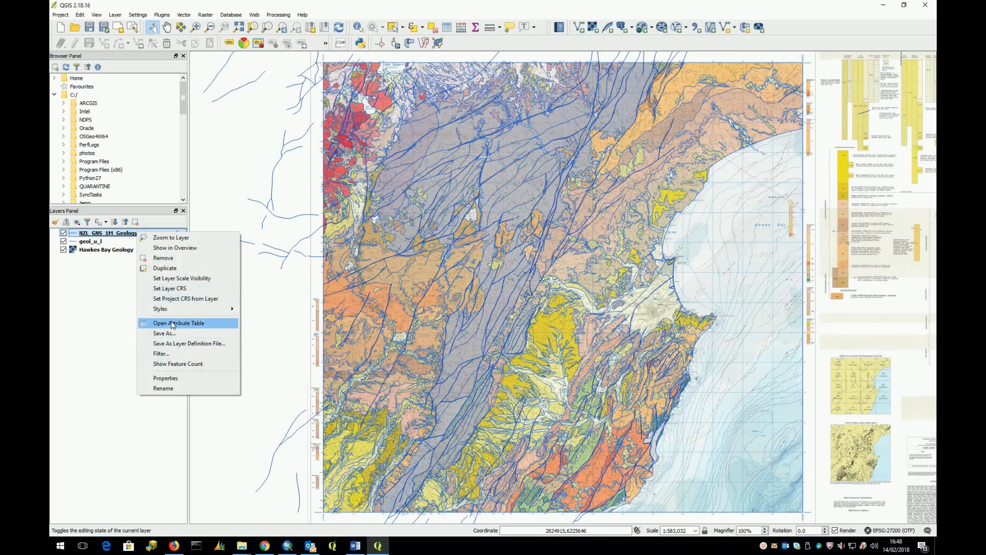
left_click(164, 389)
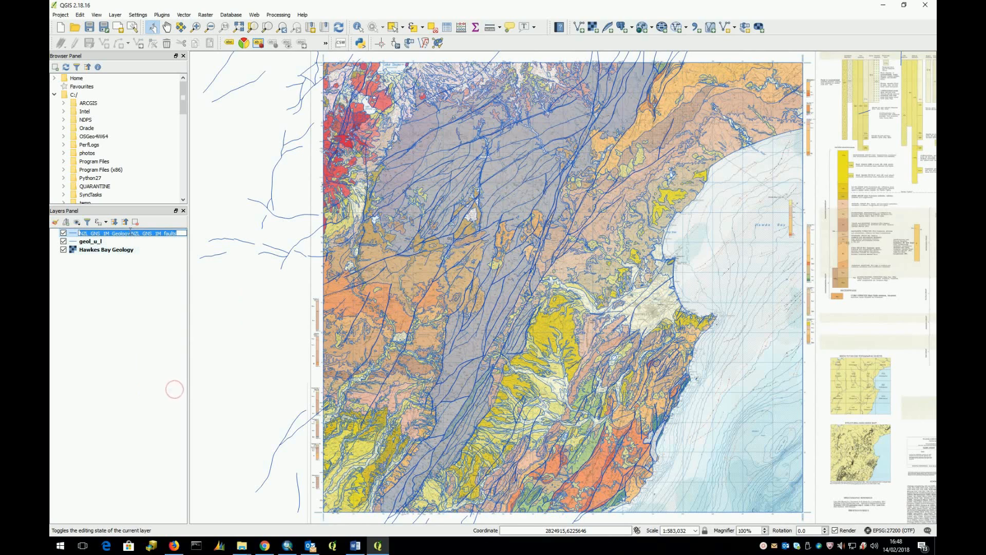
type("1M")
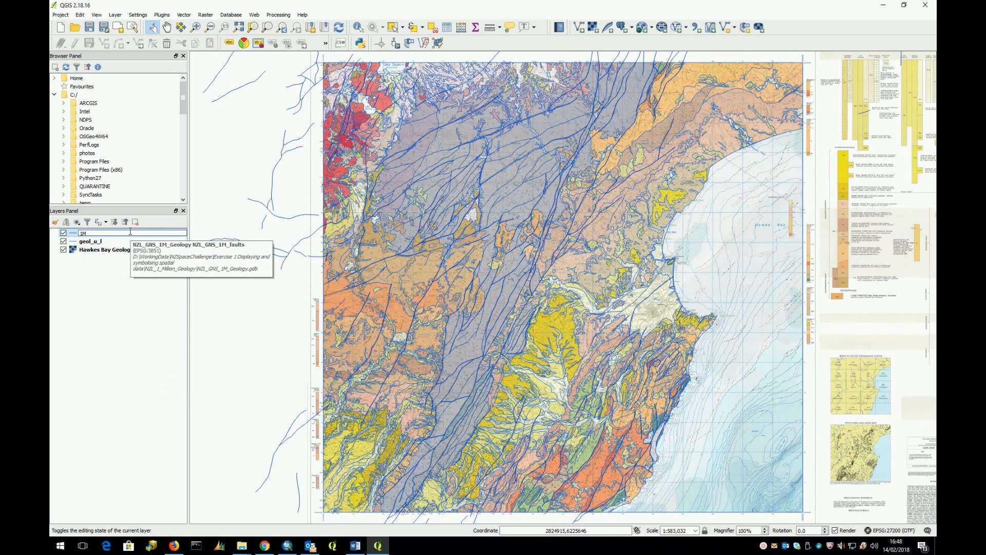
type(" Faults")
left_click(132, 297)
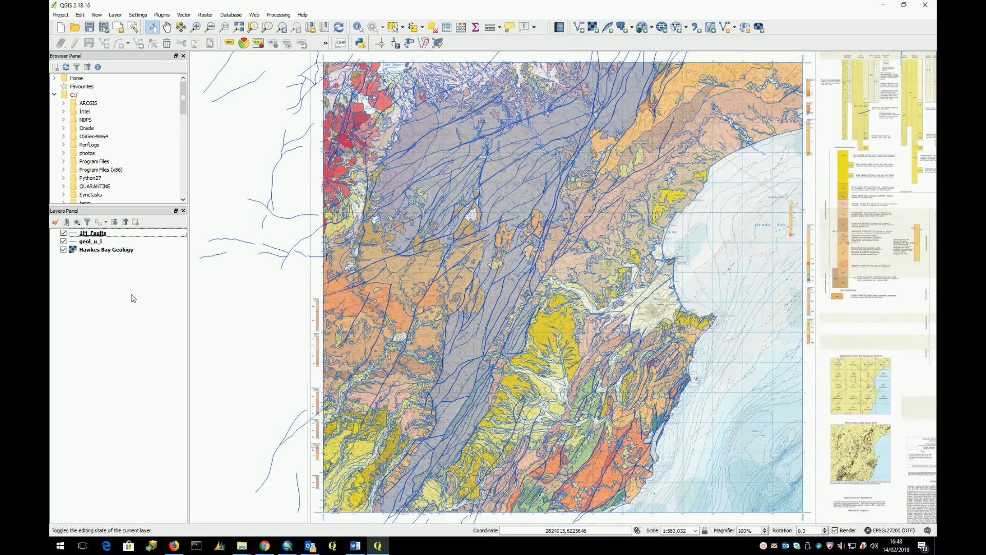
Review the Hawkes Bay Geology layer's general and style properties and try a global transparency of 50%
double_click(110, 250)
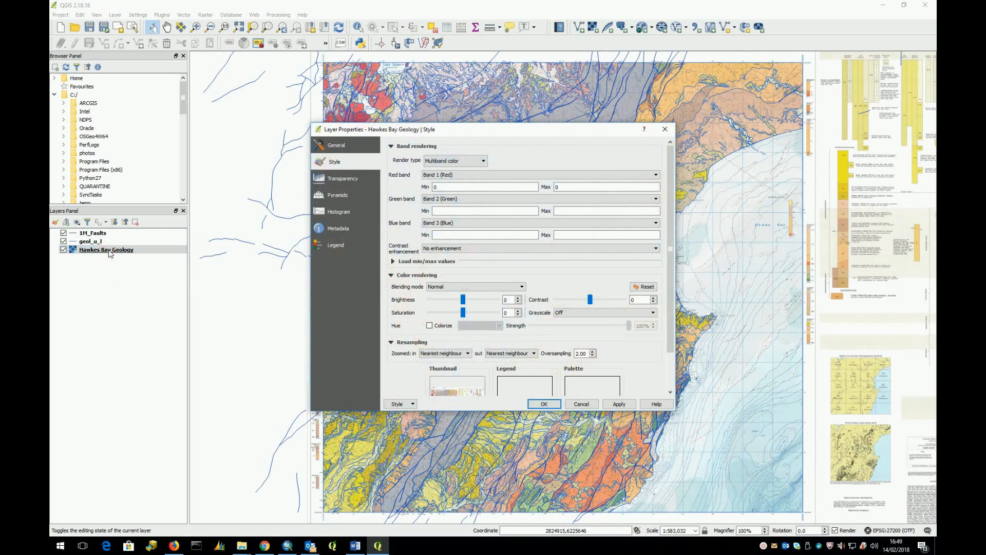
left_click(336, 145)
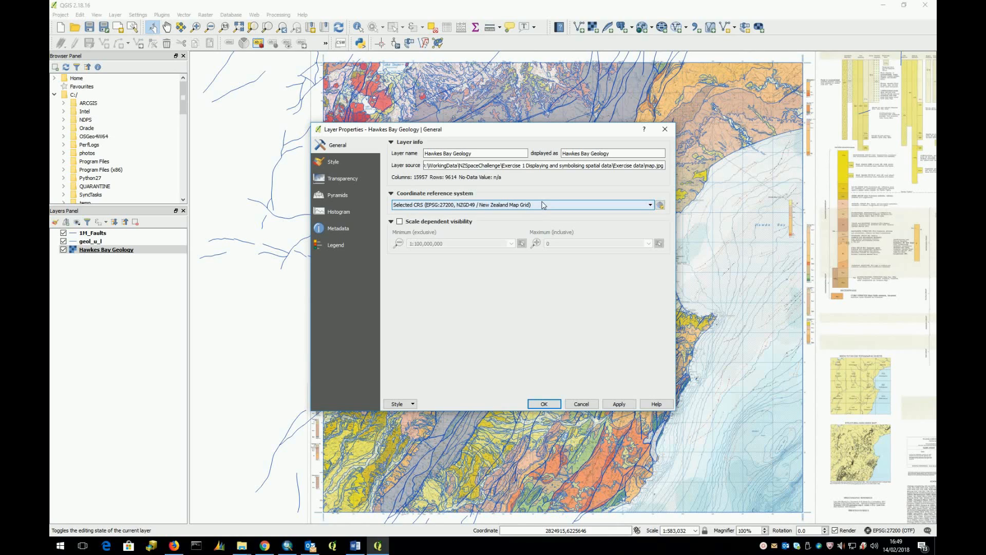
left_click(335, 162)
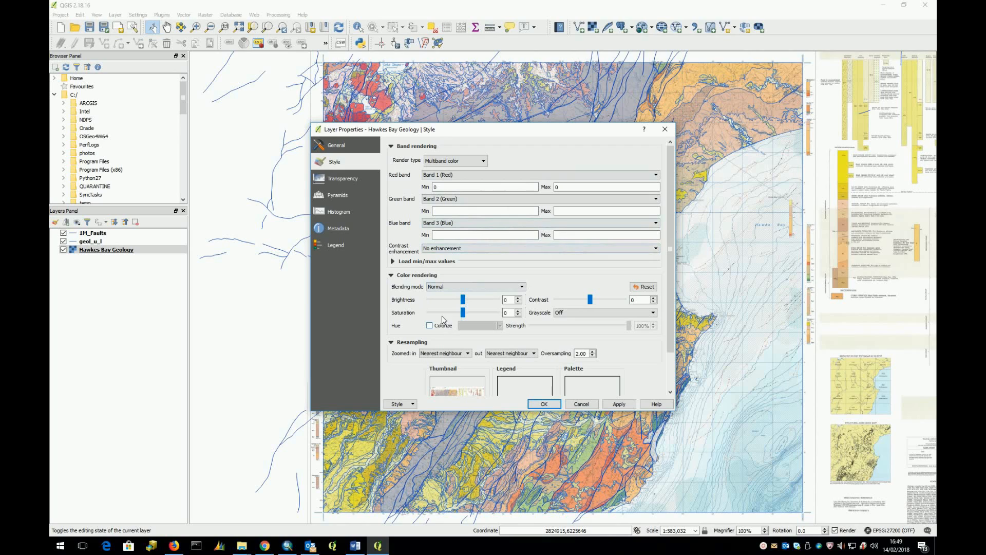
left_click(343, 180)
left_click_drag(394, 153, 458, 154)
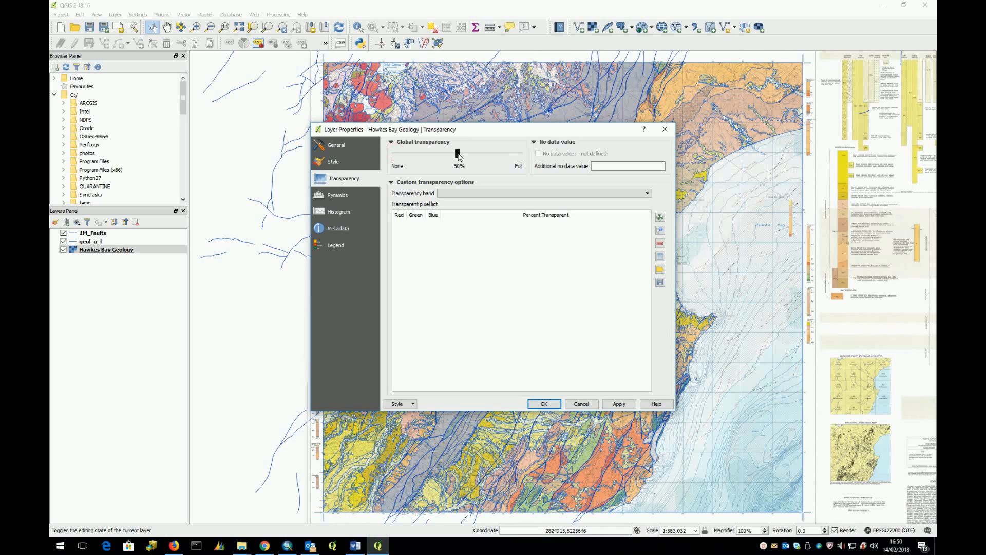
Examine the Hawkes Bay Geology layer's pyramid options and its overview formats, keeping External
left_click(343, 195)
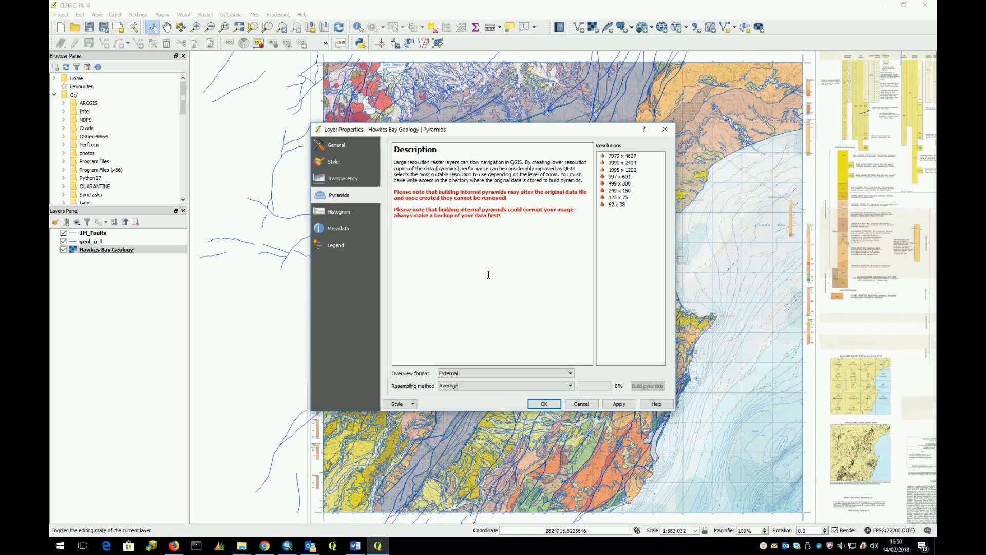
left_click(569, 372)
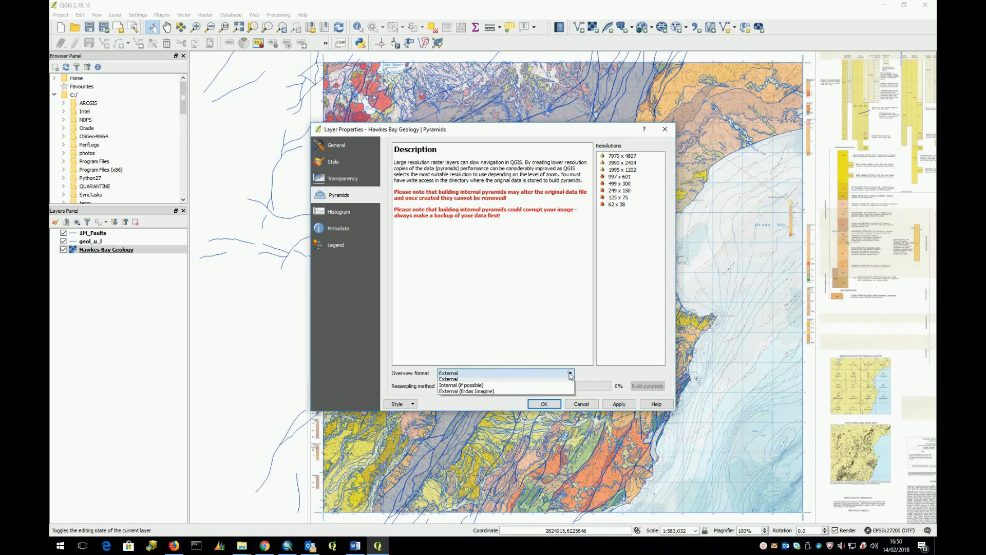
left_click(473, 380)
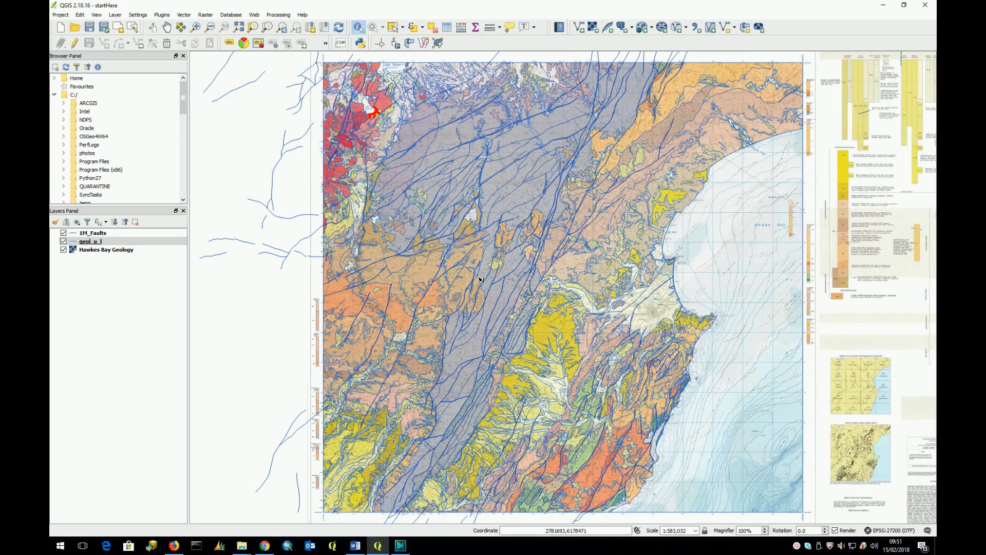
Hide the 1M_Faults layer and zoom in to the northwest corner of the geological map
left_click(64, 232)
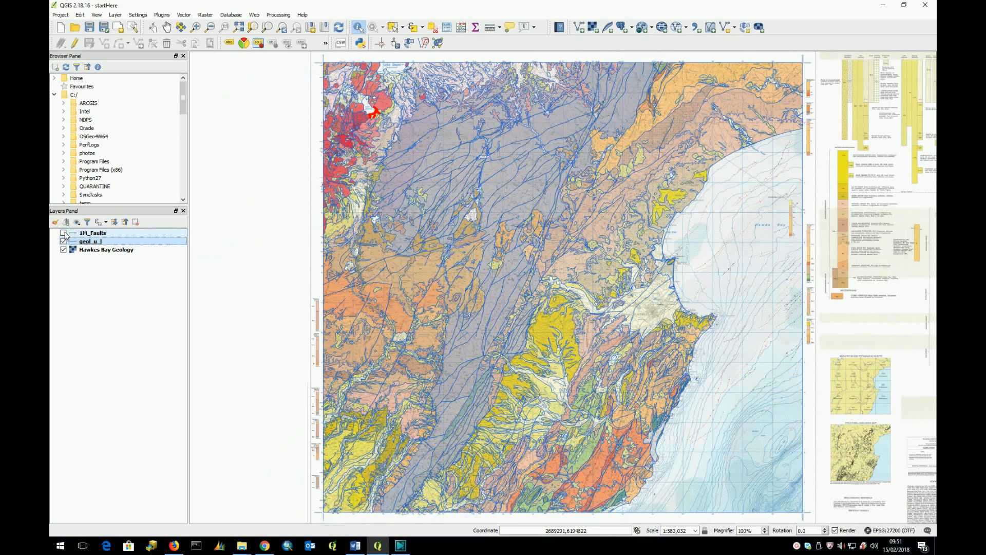
left_click(196, 26)
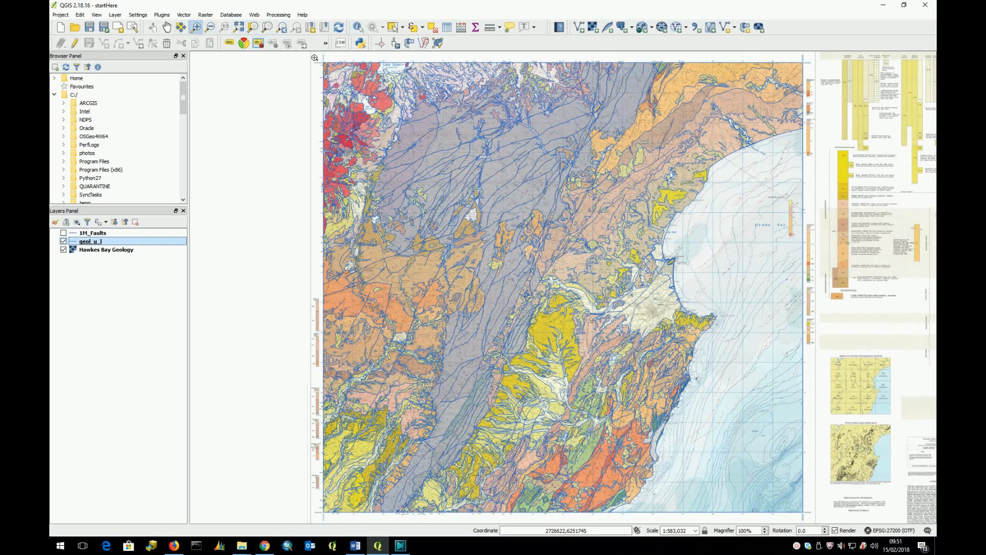
left_click_drag(315, 58, 781, 465)
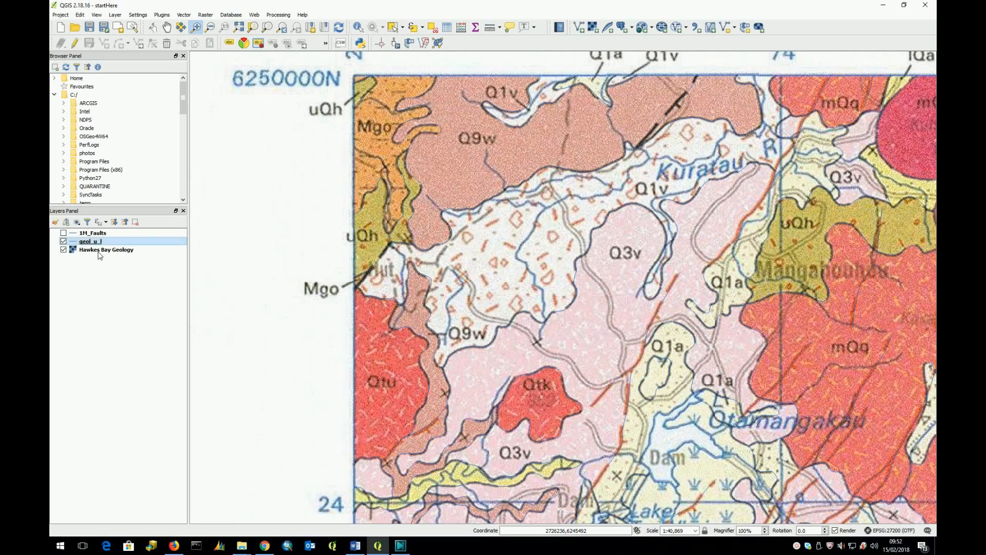
Toggle the geol_u_l layer's visibility repeatedly to compare its lines with the raster map, leaving it shown
left_click(64, 244)
left_click(64, 244)
left_click(65, 244)
left_click(63, 242)
left_click(63, 242)
left_click(63, 242)
left_click(64, 242)
left_click(63, 243)
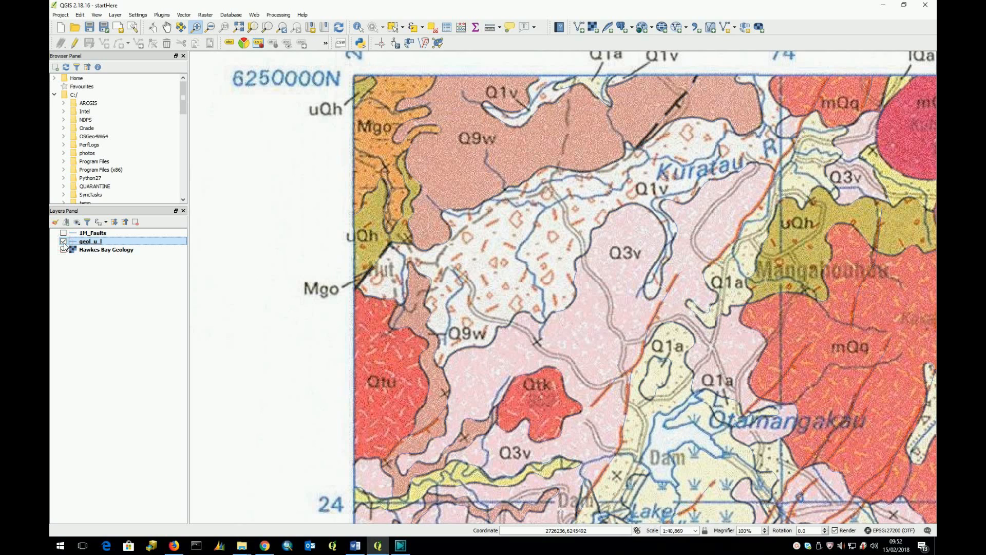
Identify the attributes of three geol_u_l lines: the lake shoreline by the dam, the Q1a boundary and the Q9w boundary
left_click(358, 27)
left_click(96, 235)
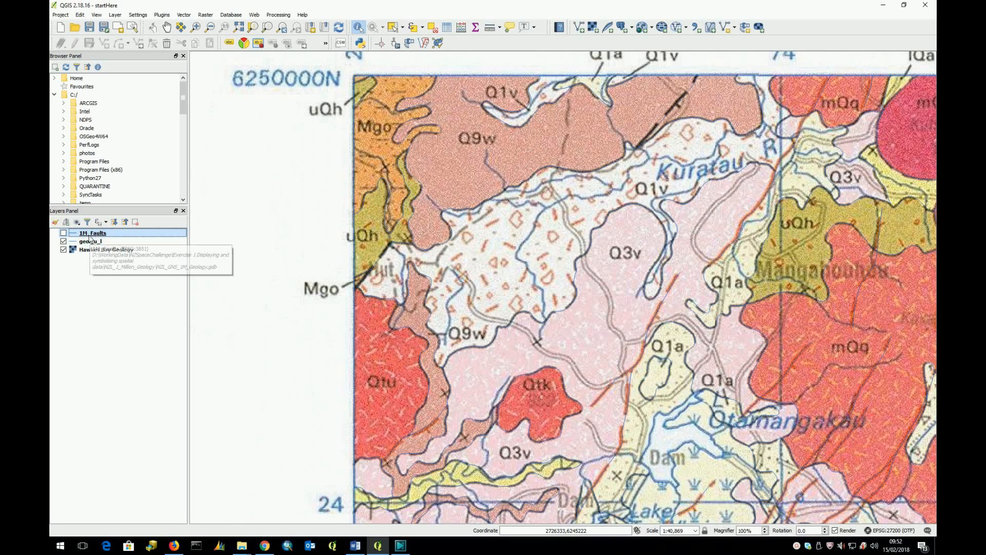
left_click(88, 241)
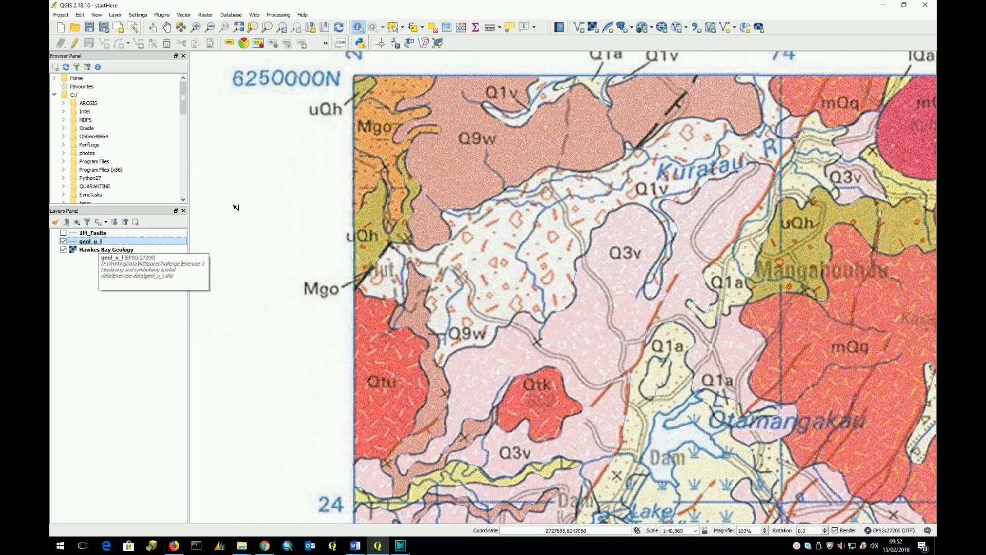
left_click(687, 427)
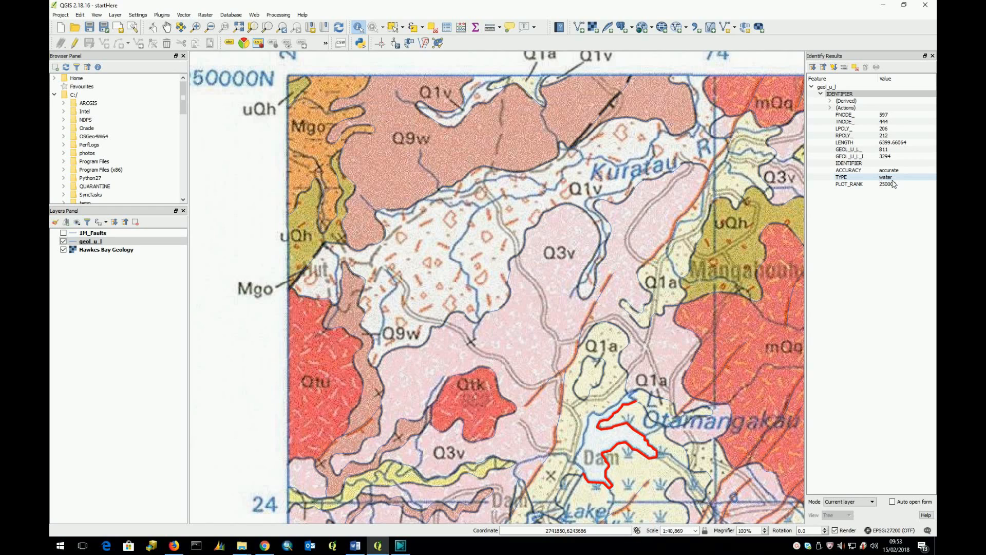
left_click(628, 350)
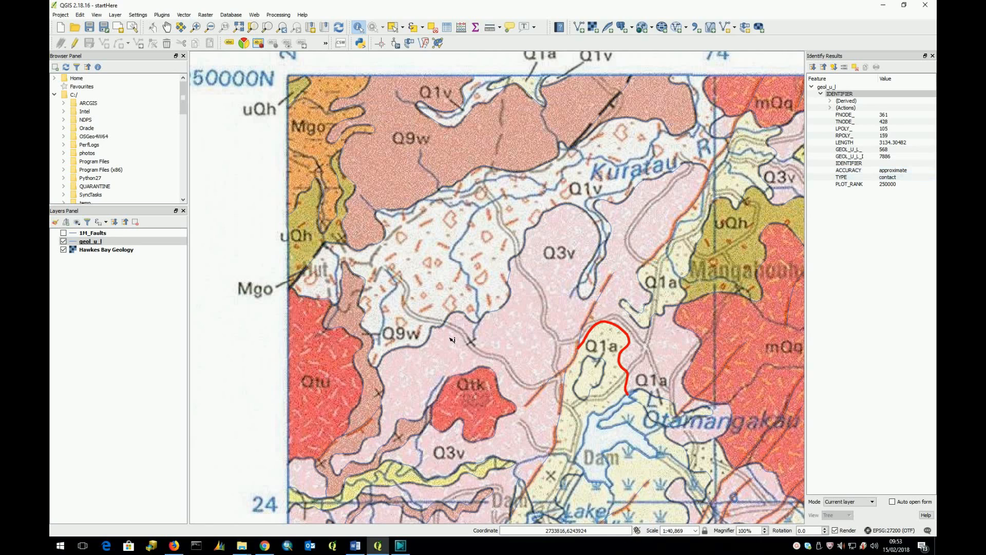
left_click(411, 350)
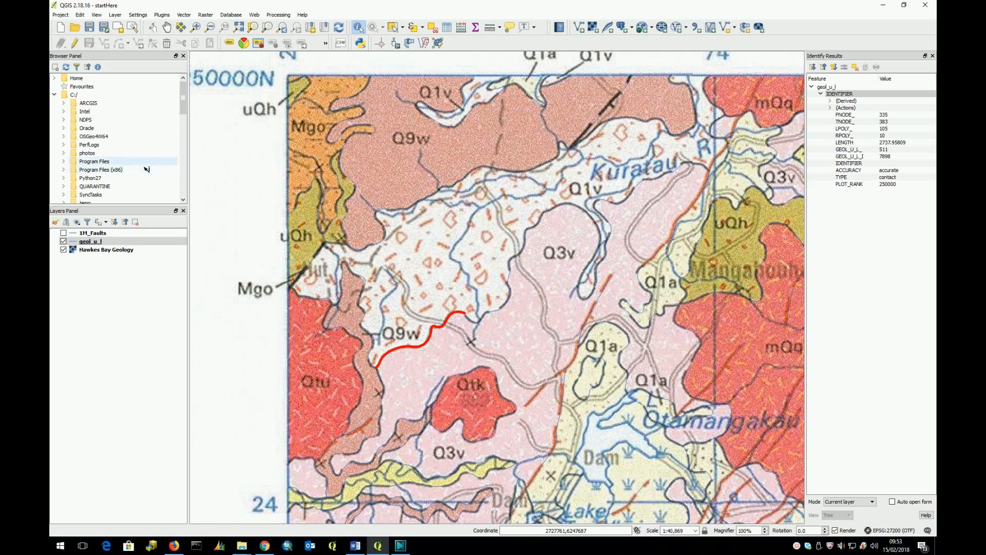
Zoom to the geol_u_l layer's extent and open its attribute table
right_click(93, 242)
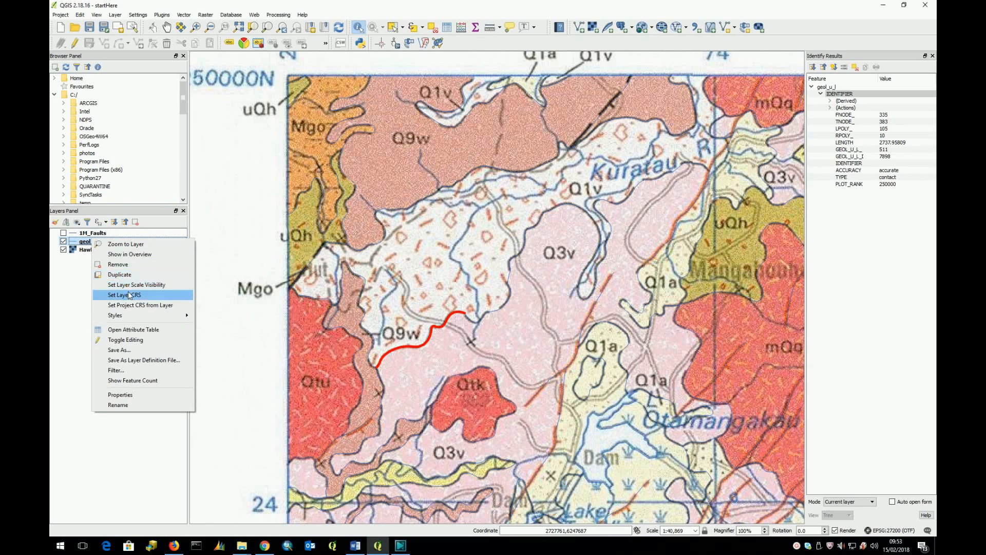
left_click(126, 244)
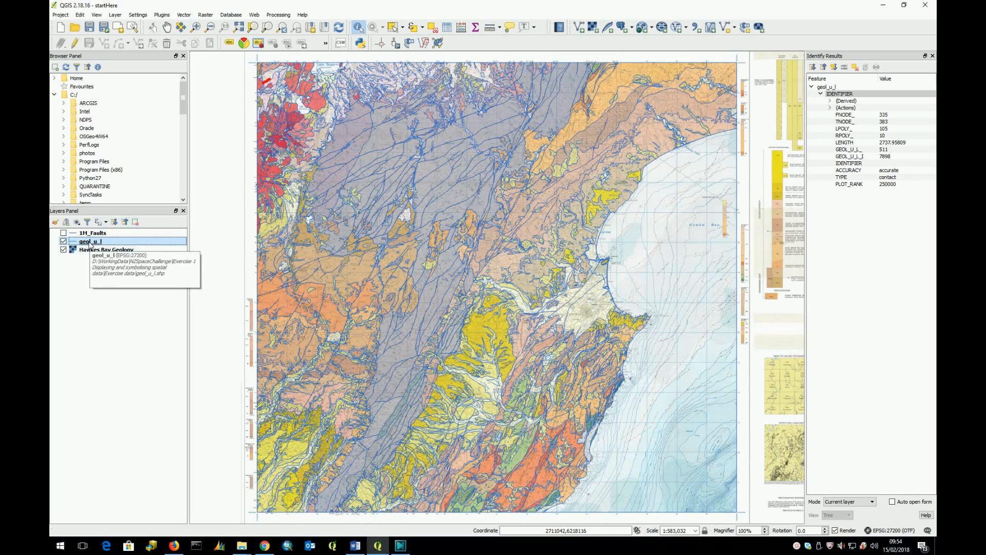
right_click(96, 243)
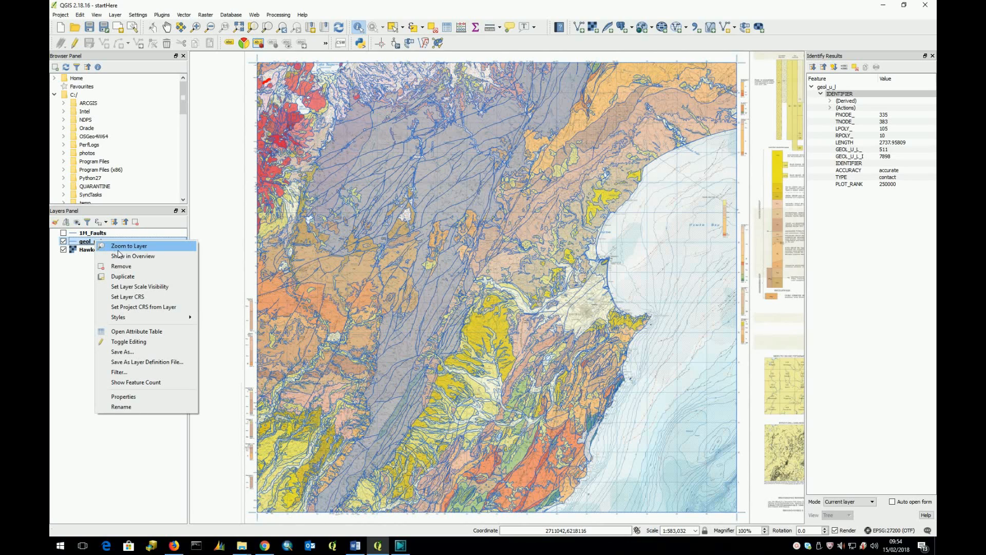
left_click(144, 333)
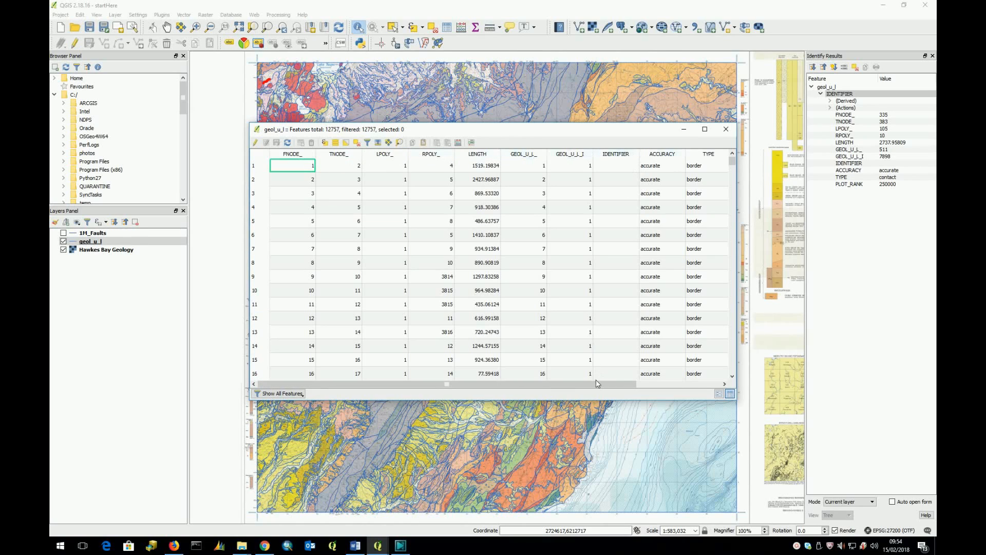
Examine all columns of the geol_u_l attribute table across to PLOT_RANK, as well as its first rows
left_click_drag(596, 387, 650, 387)
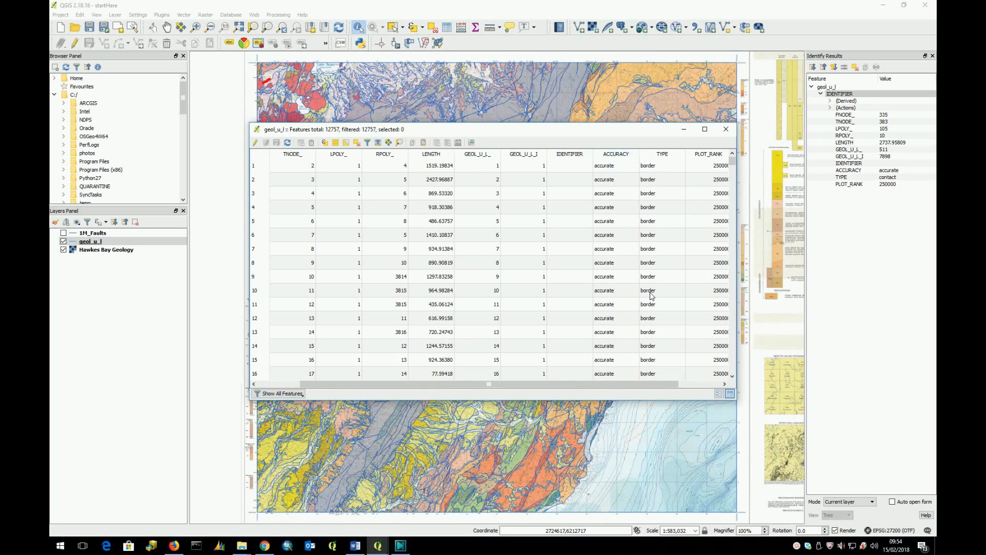
left_click_drag(636, 386, 678, 386)
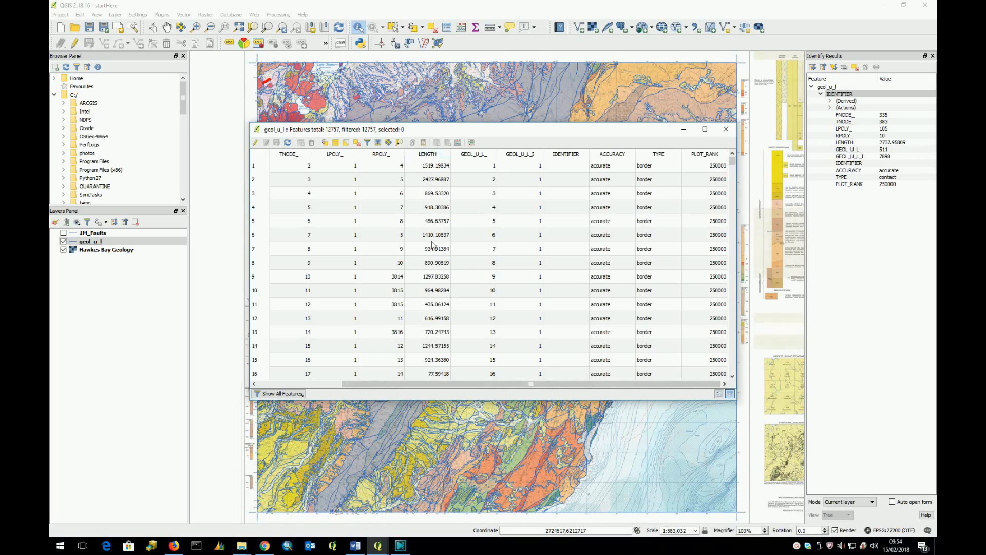
left_click_drag(436, 382, 351, 381)
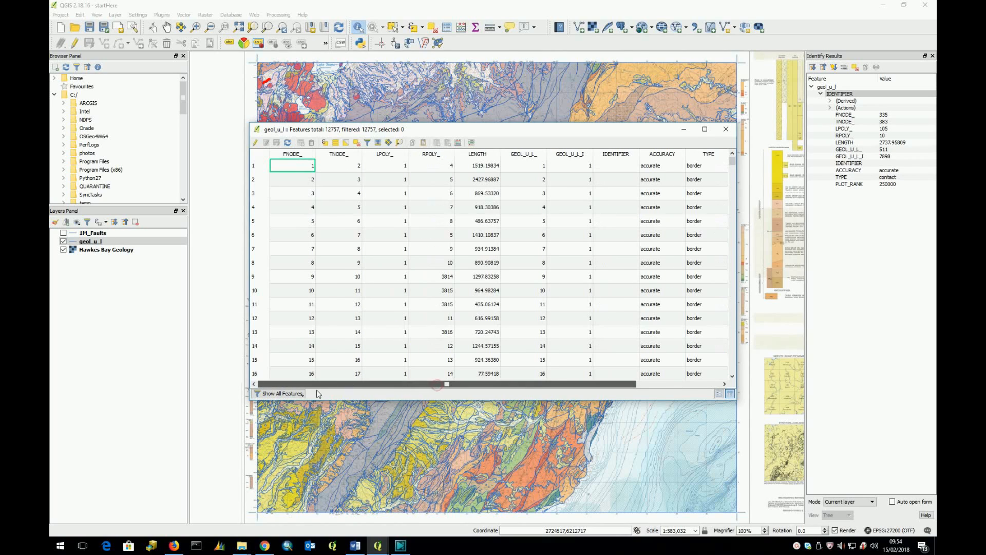
scroll(492, 302, "down", 3)
scroll(492, 302, "up", 2)
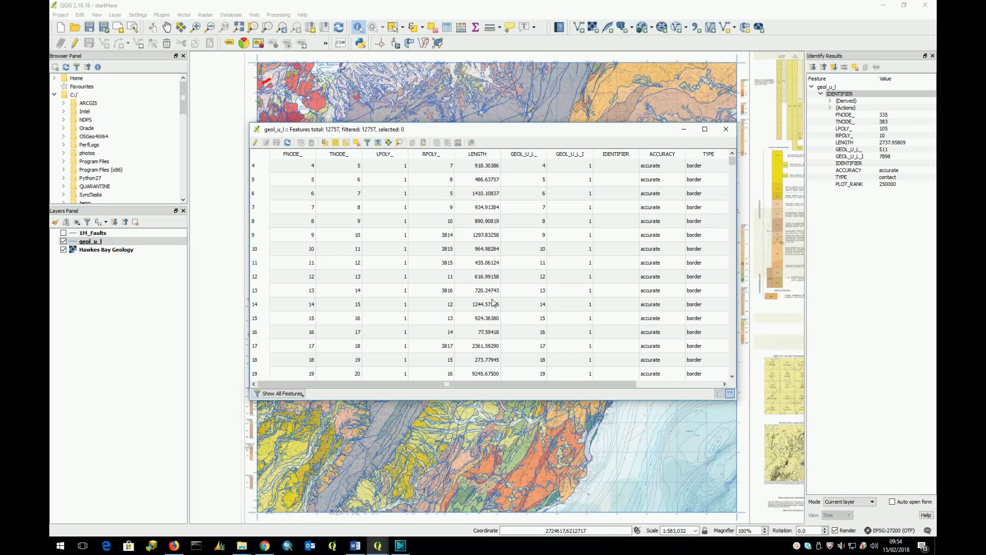
Select rows 5 to 15 with the attribute table moved aside to reveal the map, and extend the selection to all features
left_click(253, 179)
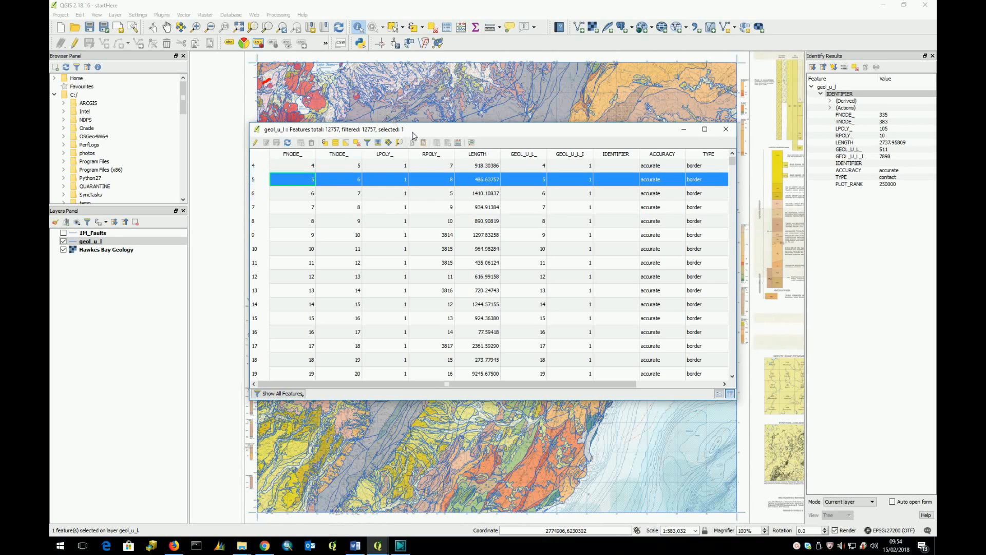
left_click_drag(409, 136, 516, 249)
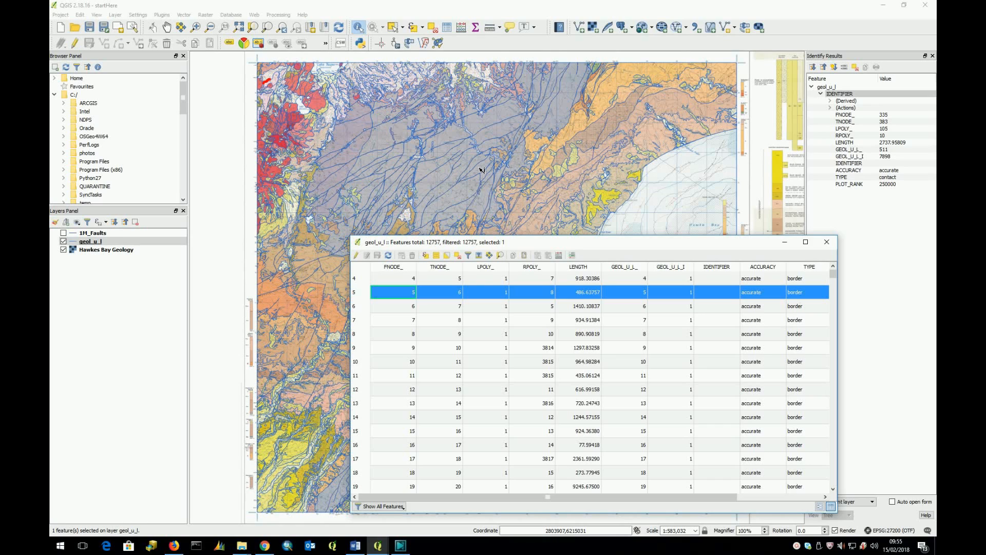
left_click_drag(361, 291, 361, 384)
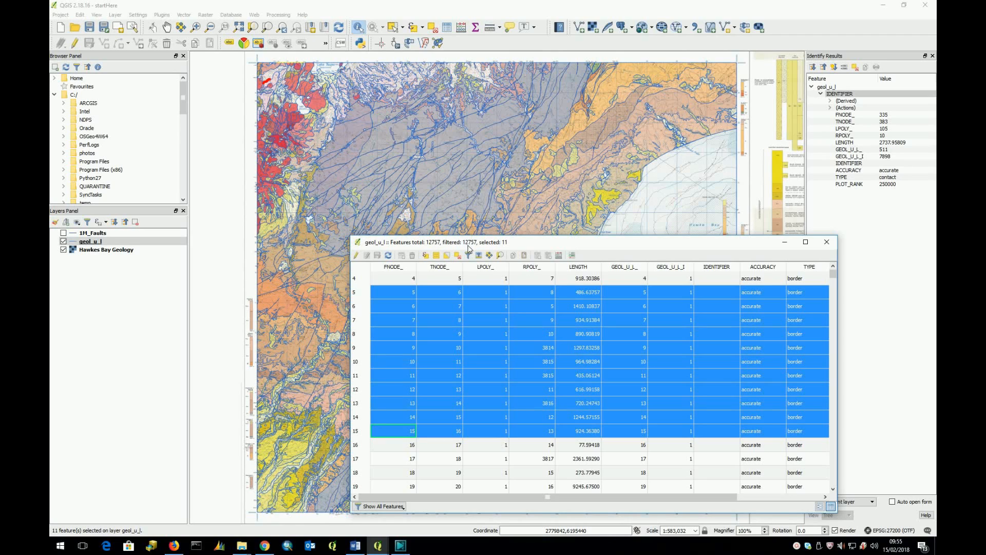
left_click(437, 255)
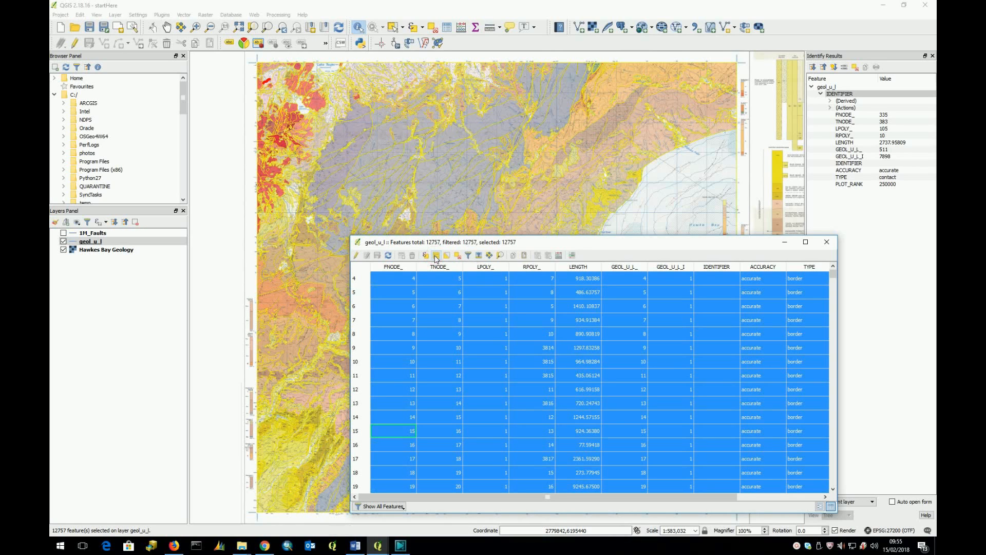
Select only the non-adjacent rows 4, 8 and 14 in the geol_u_l attribute table
left_click(361, 278)
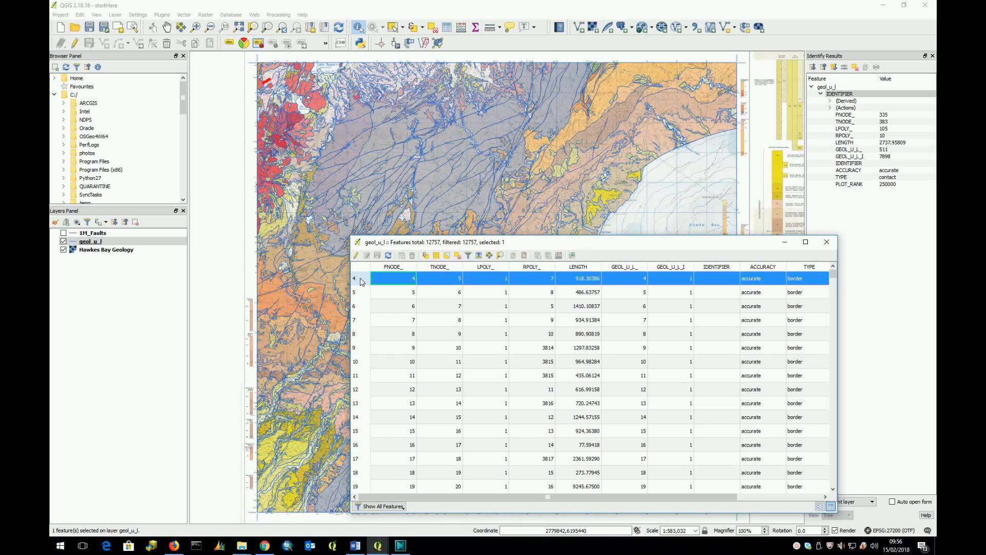
left_click(356, 335, "ctrl")
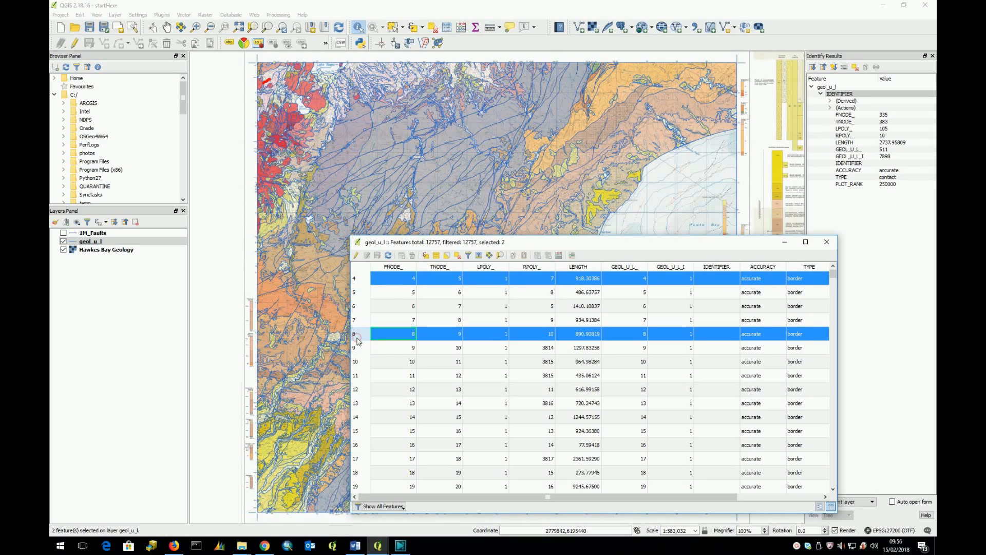
left_click(356, 417, "ctrl")
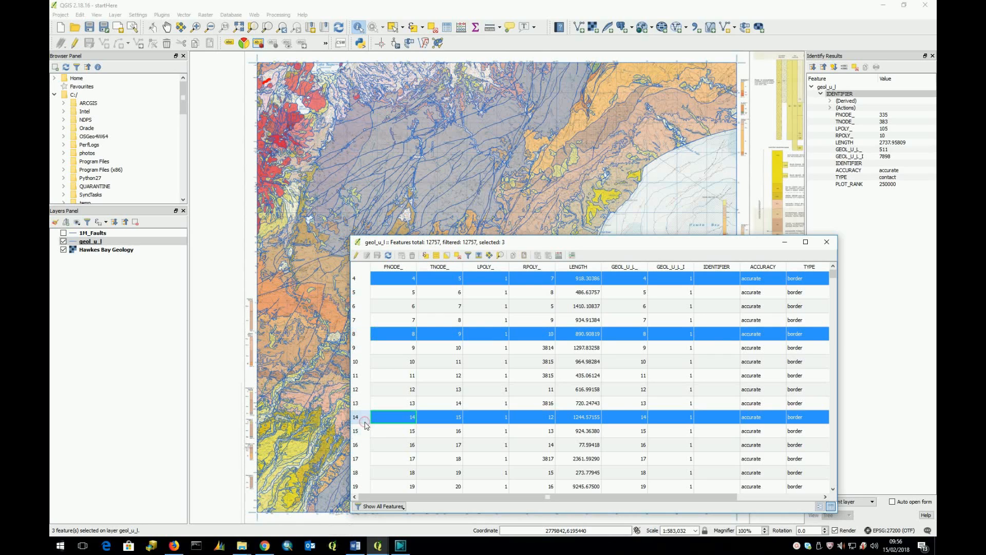
Select the continuous range of rows 4 to 16 in the attribute table and invert the selection
left_click(360, 279)
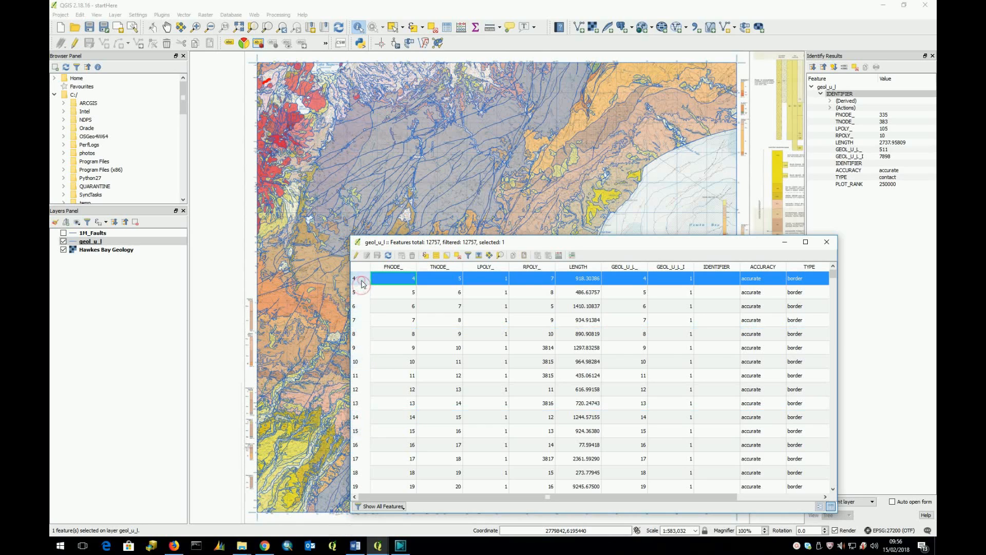
left_click(362, 446, "shift")
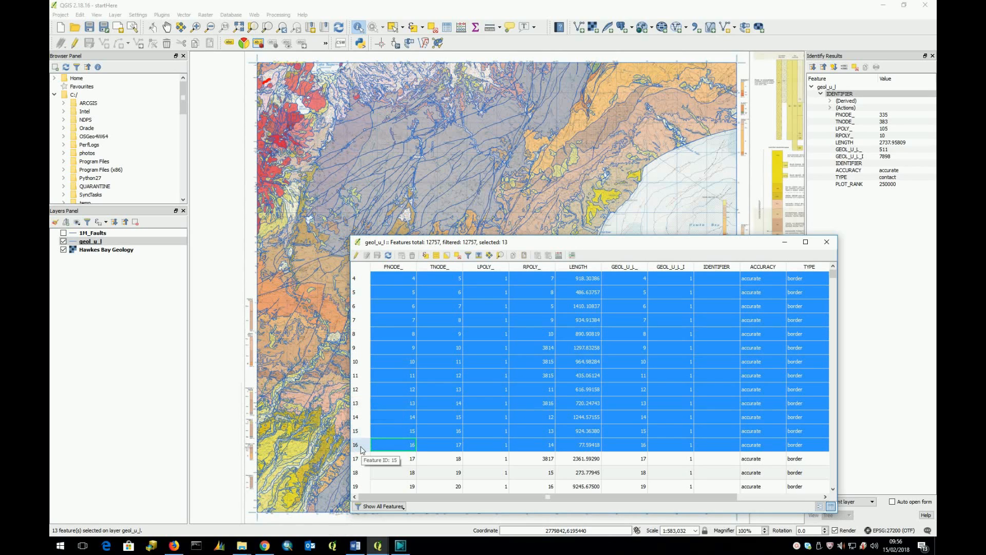
left_click(447, 255)
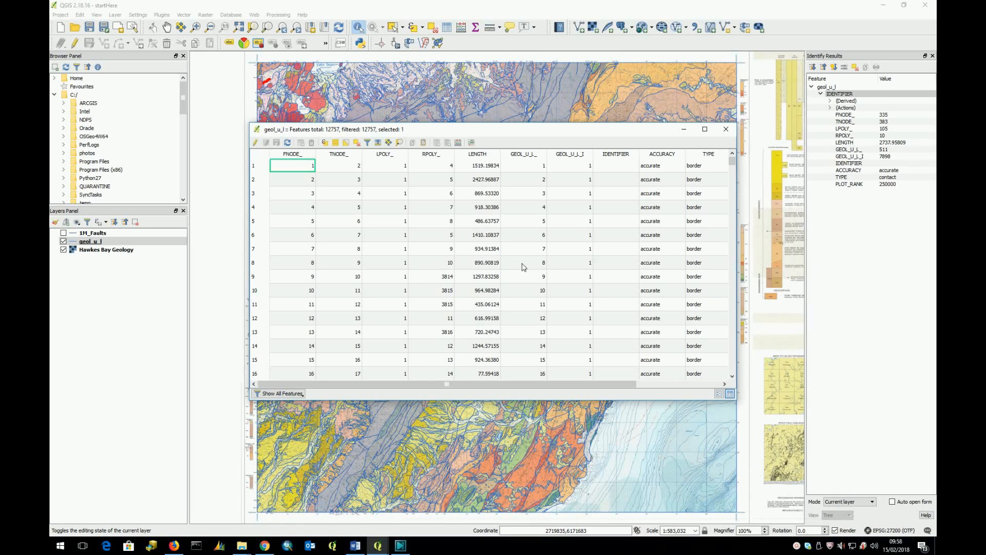
Select row 9596 in the geol_u_l attribute table, zoom the map to it, and move the table away to reveal the feature
left_click_drag(732, 161, 740, 317)
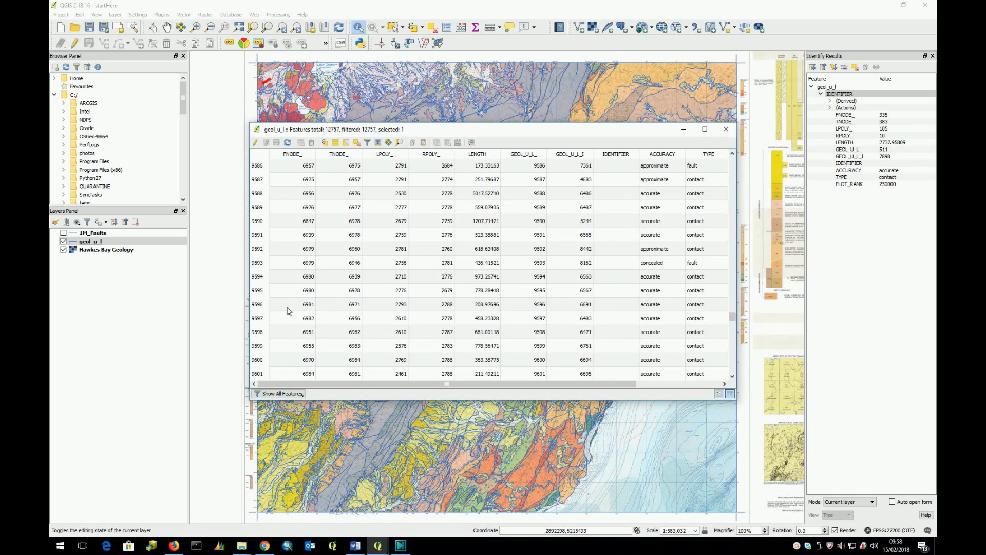
left_click(263, 307)
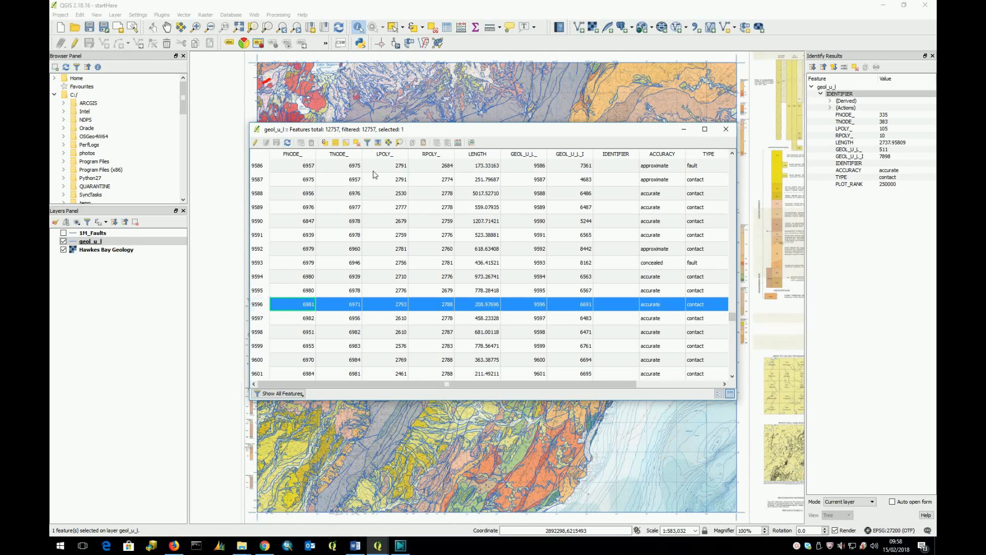
left_click(400, 143)
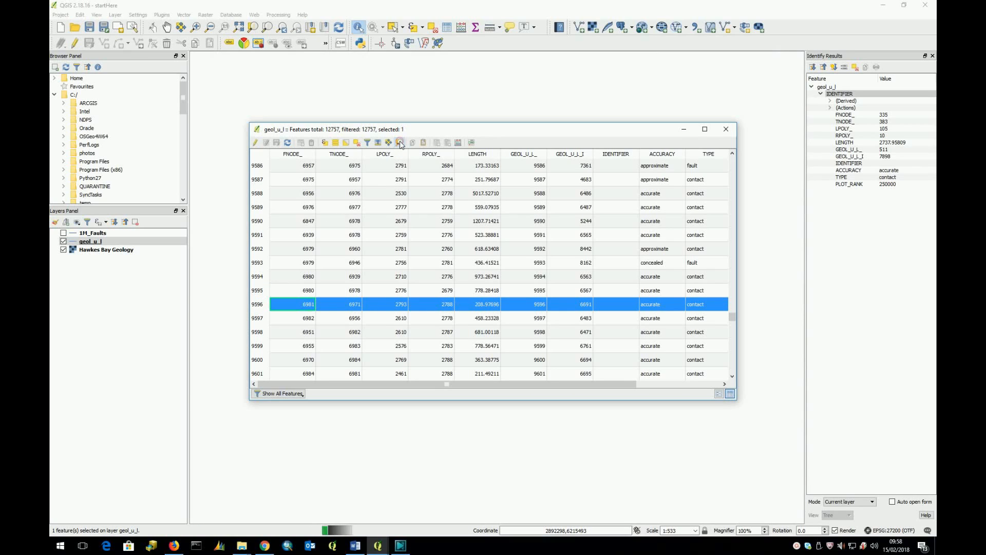
left_click_drag(472, 127, 806, 52)
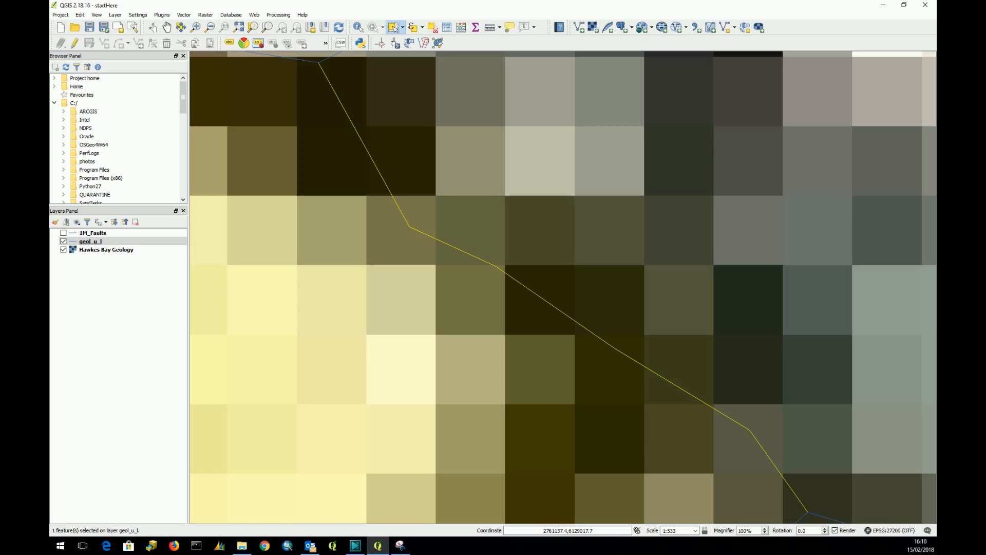
Return the map to the full geol_u_l extent and review the layer's General, Style, Labels, Fields and Rendering properties
right_click(90, 243)
left_click(126, 246)
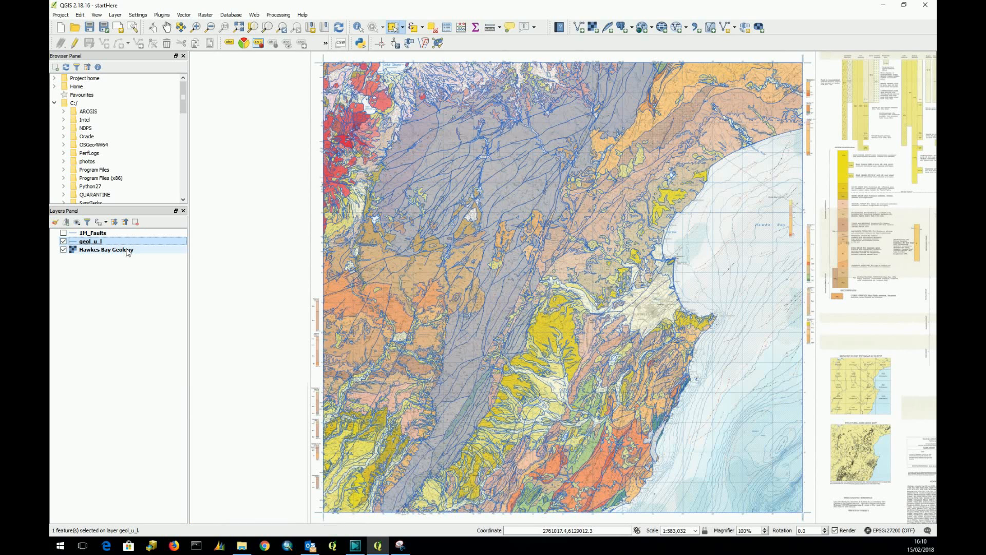
double_click(93, 241)
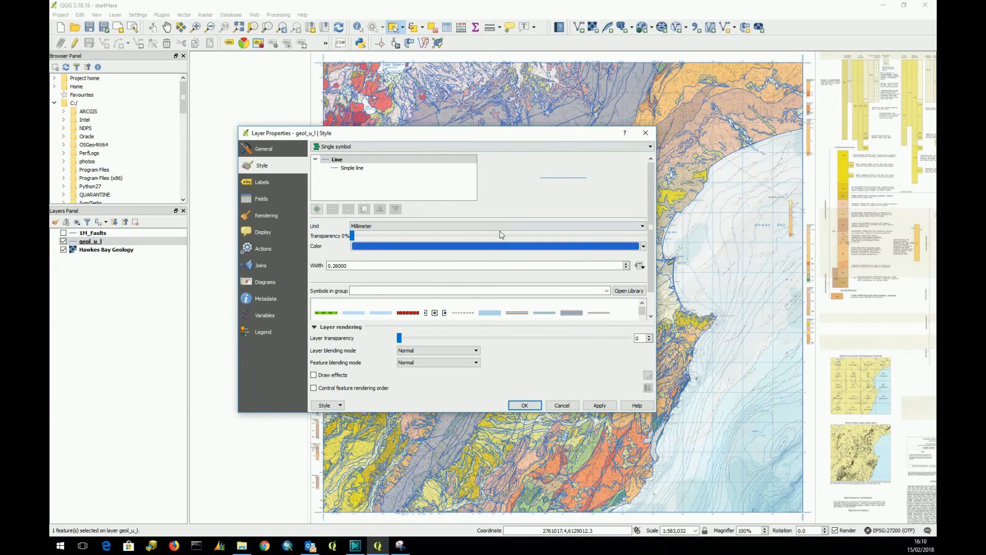
left_click(255, 150)
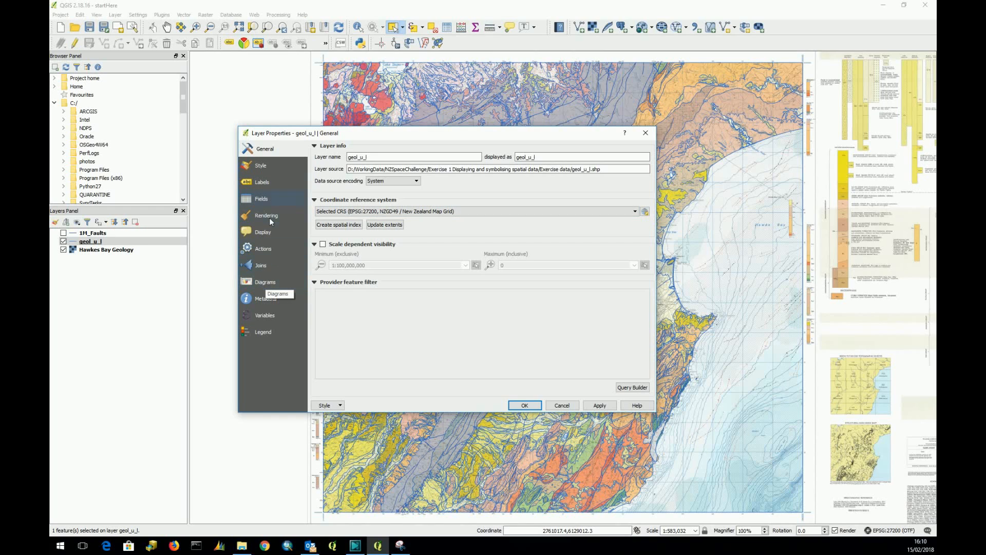
left_click(259, 166)
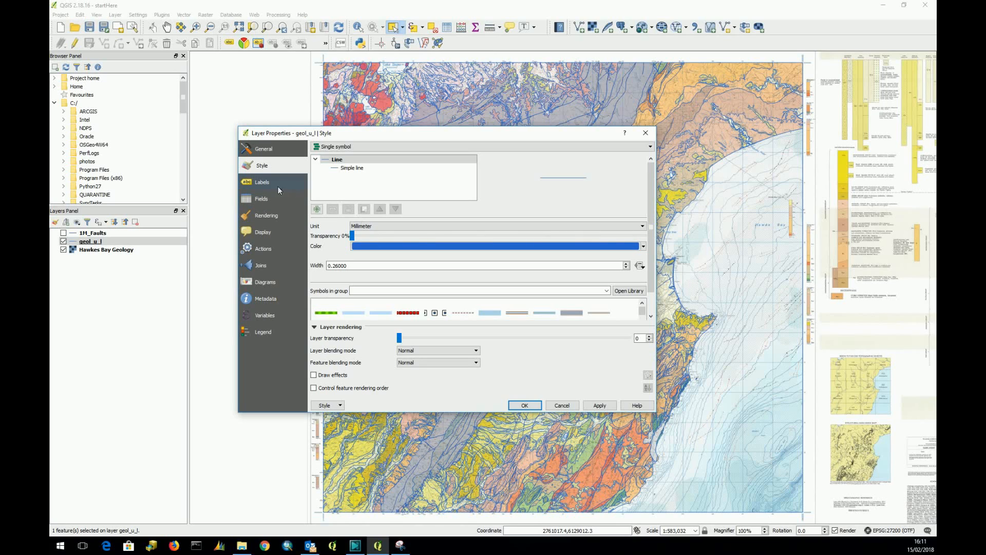
left_click(262, 185)
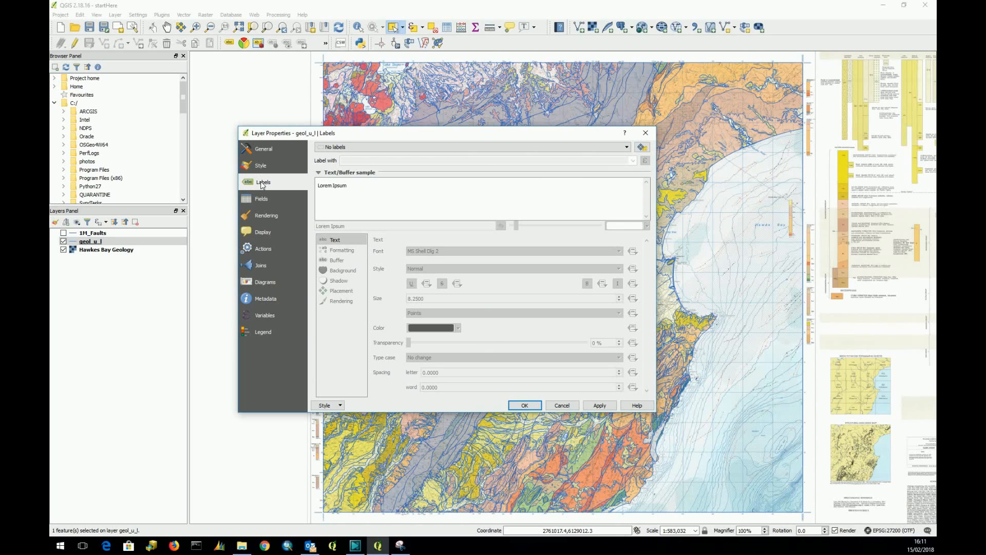
left_click(261, 199)
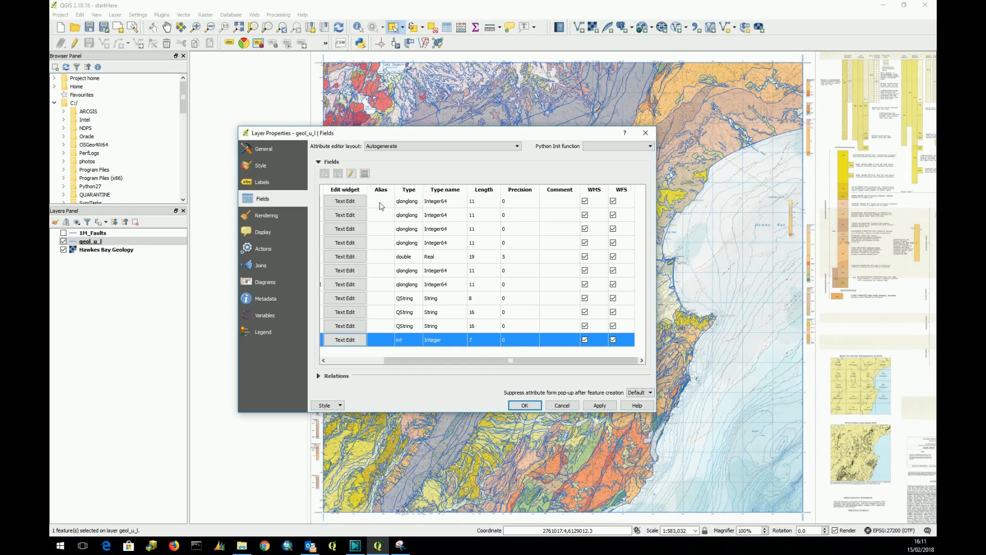
left_click(261, 216)
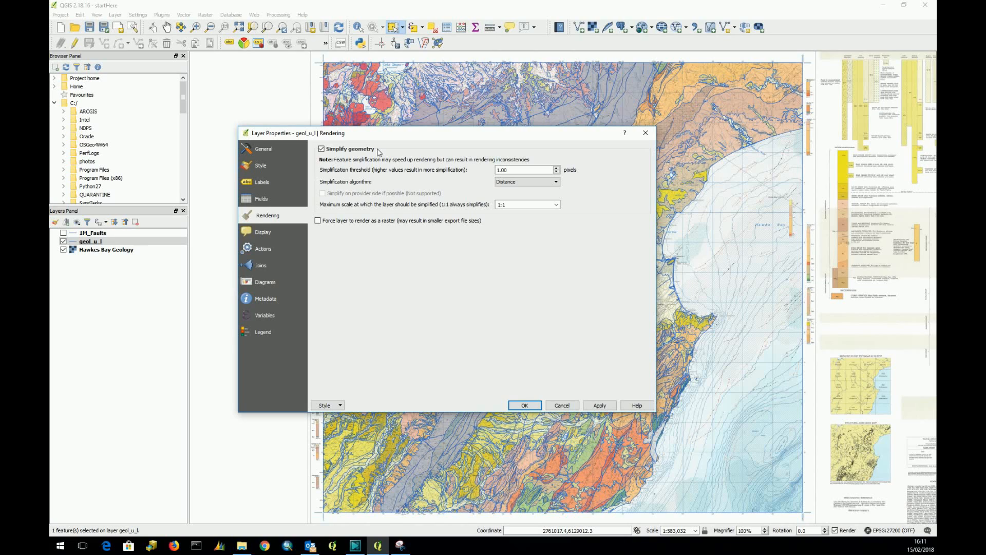
Set the map tip display field of geol_u_l to ACCURACY
left_click(263, 232)
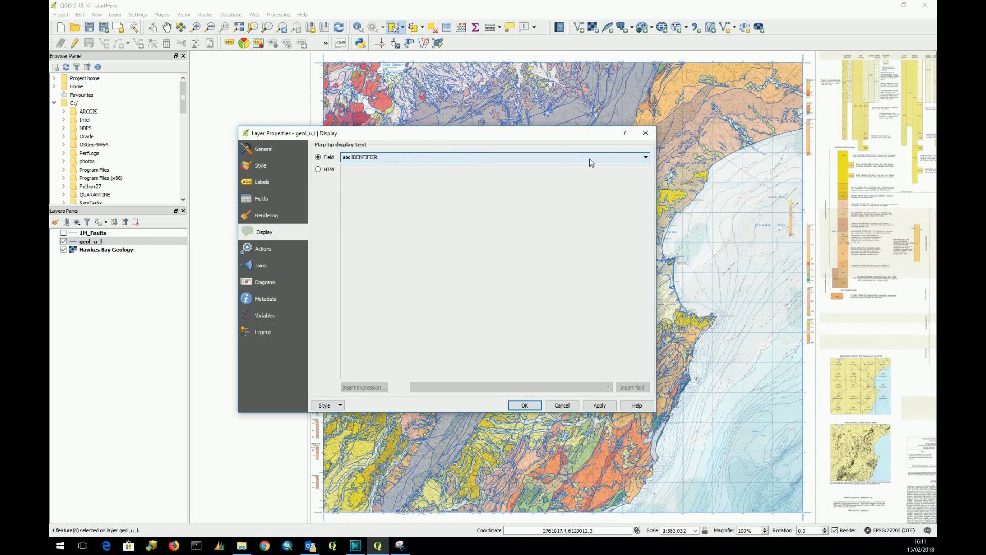
left_click(646, 157)
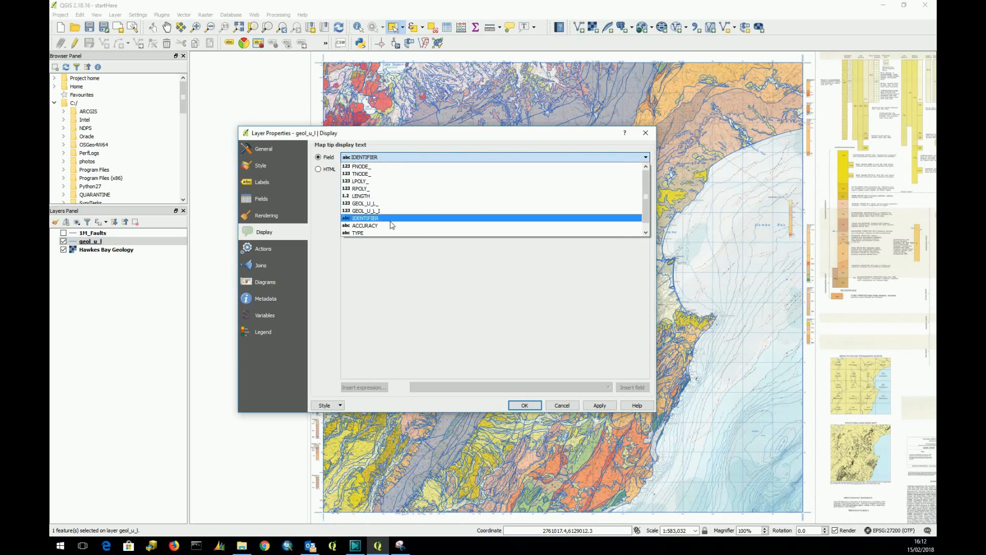
left_click(371, 226)
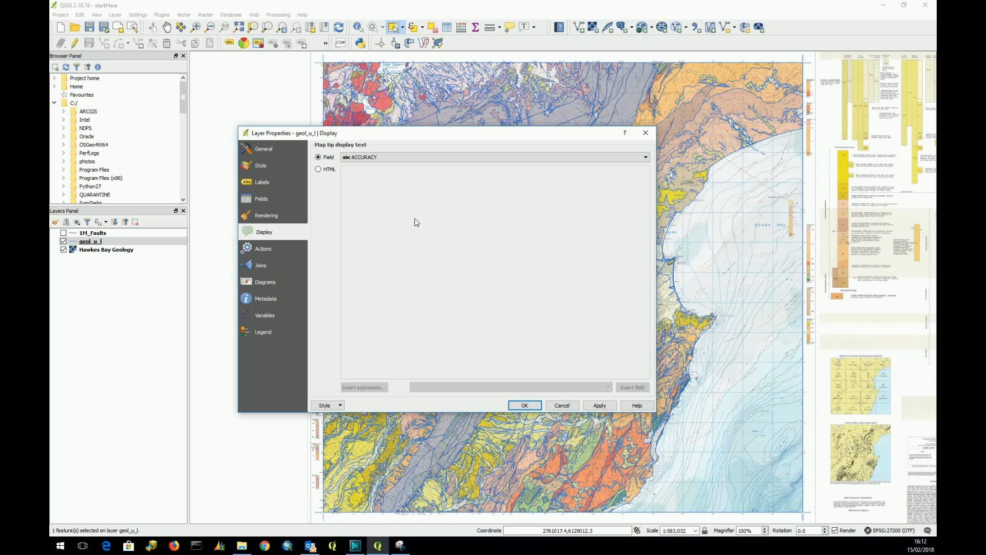
Build the provider feature filter "TYPE" = 'contact' for geol_u_l, choosing the value from the sampled TYPE values
left_click(263, 148)
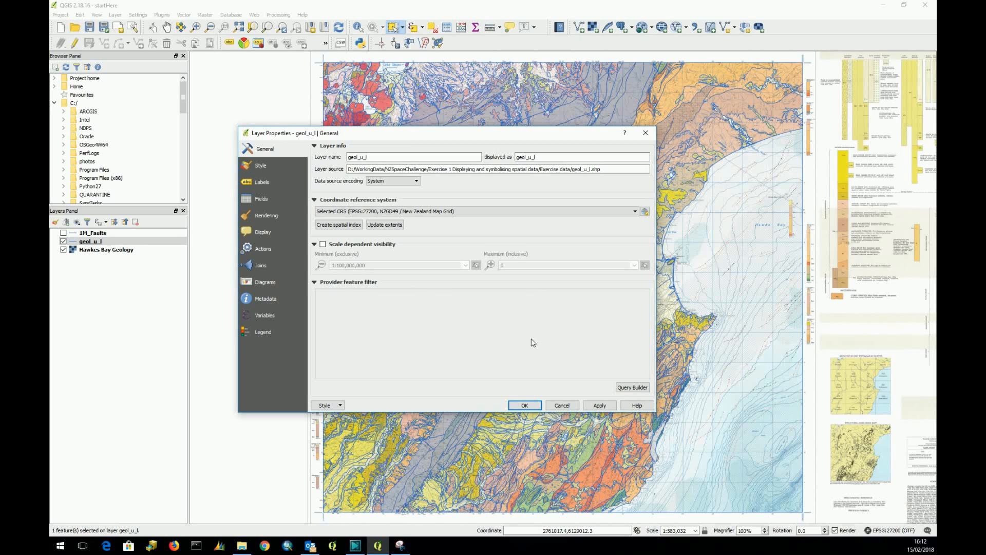
left_click(633, 388)
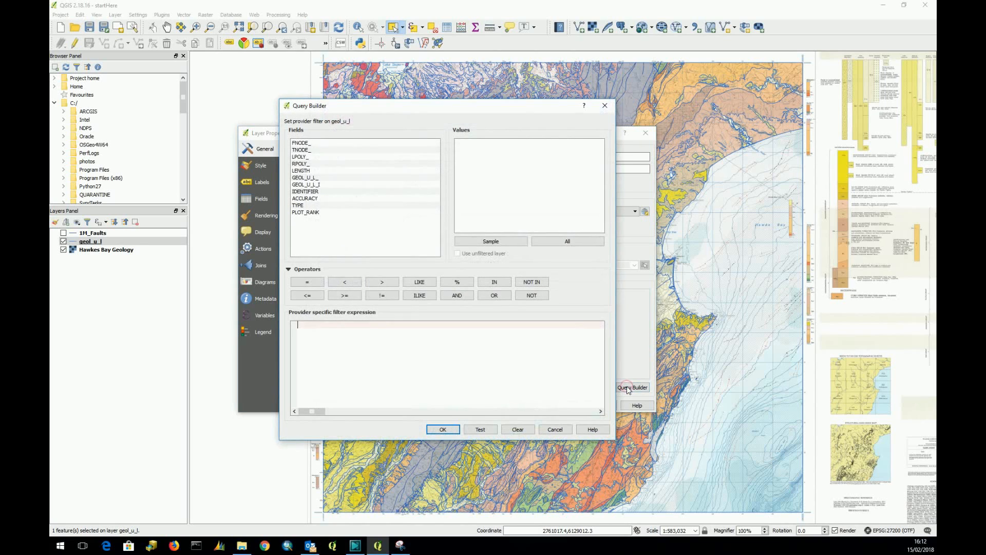
left_click(298, 207)
double_click(298, 206)
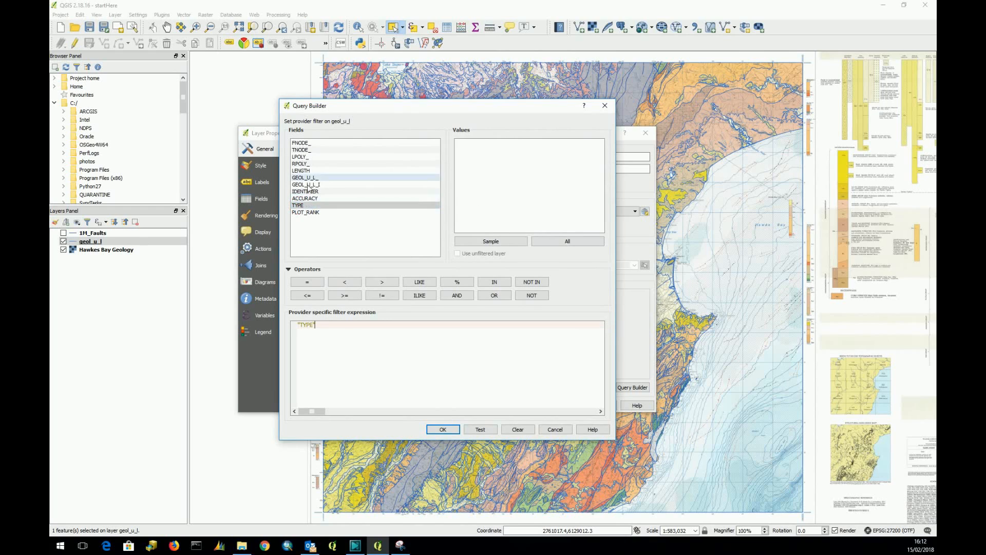
left_click(308, 281)
left_click(483, 244)
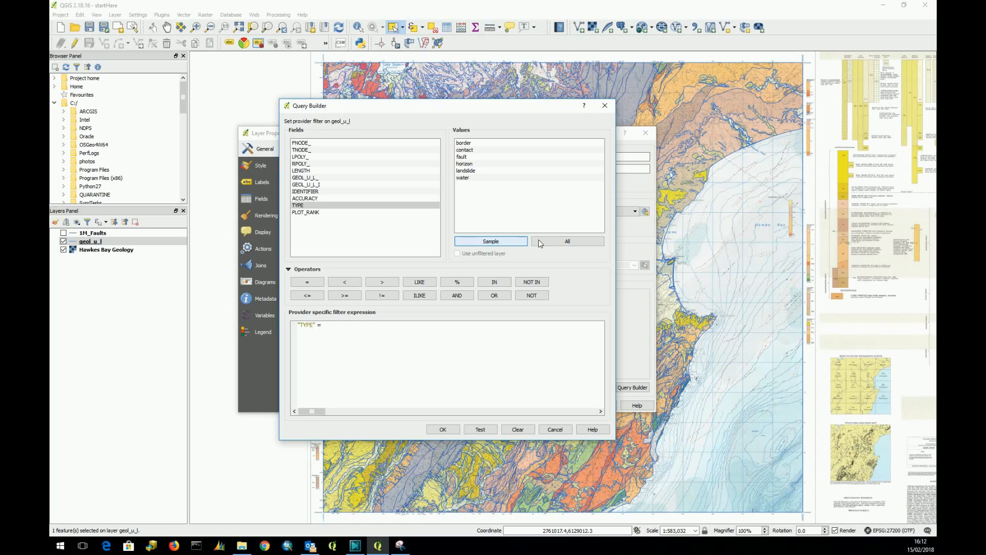
double_click(466, 150)
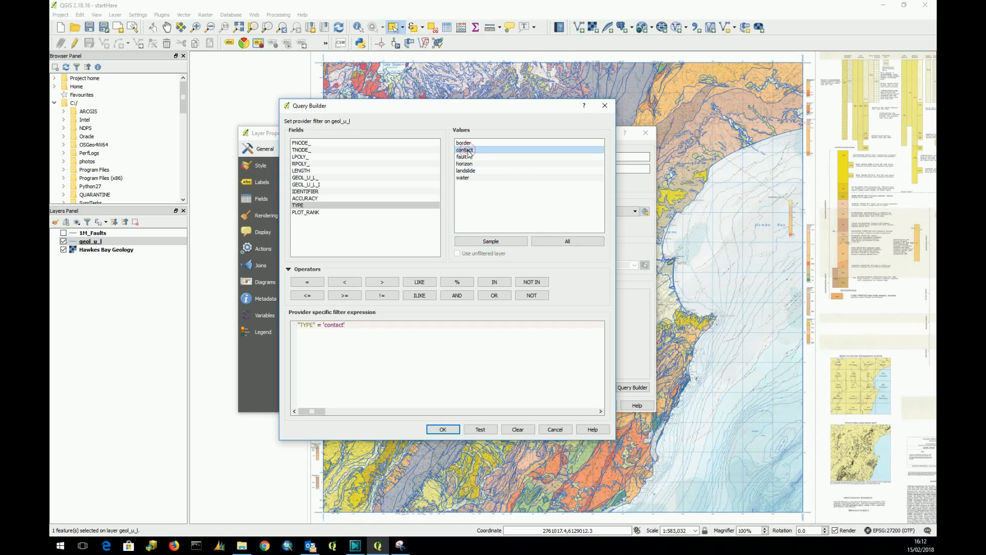
Test the contact filter and apply it to the geol_u_l layer
left_click(483, 430)
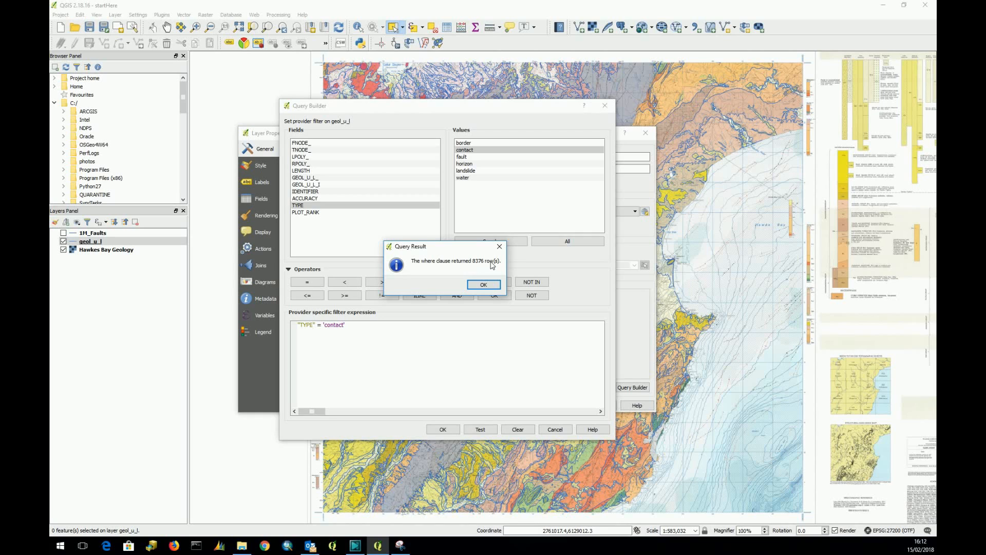
left_click(484, 285)
left_click(446, 432)
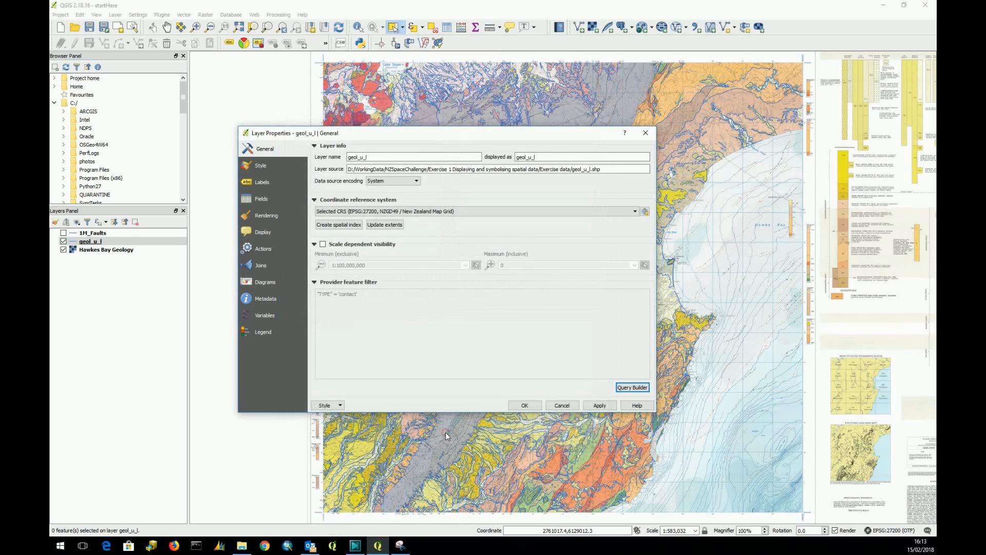
left_click(531, 409)
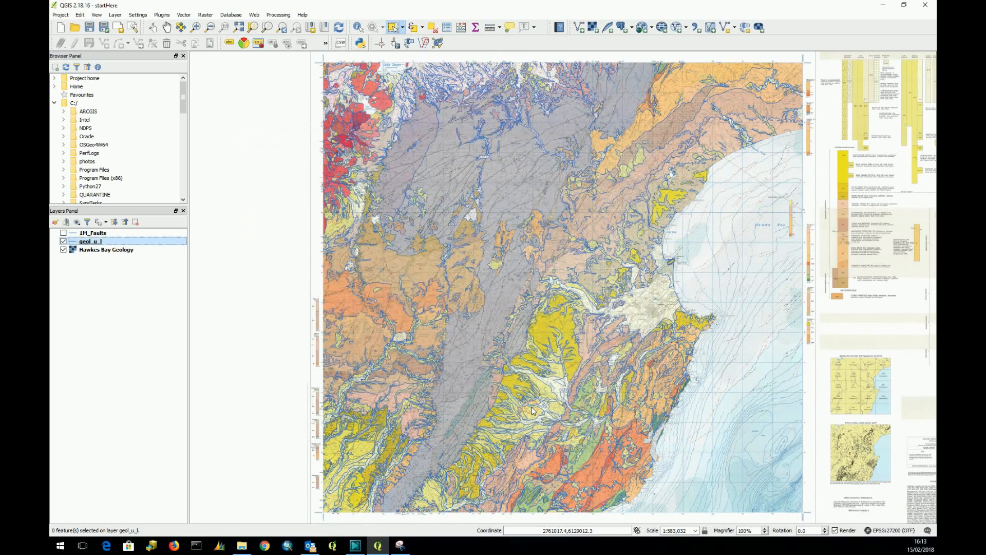
With the map zoomed in around Napier, extend the geol_u_l filter expression to "TYPE" = 'contact' or "TYPE" = 'water'
scroll(529, 329, "up", 1)
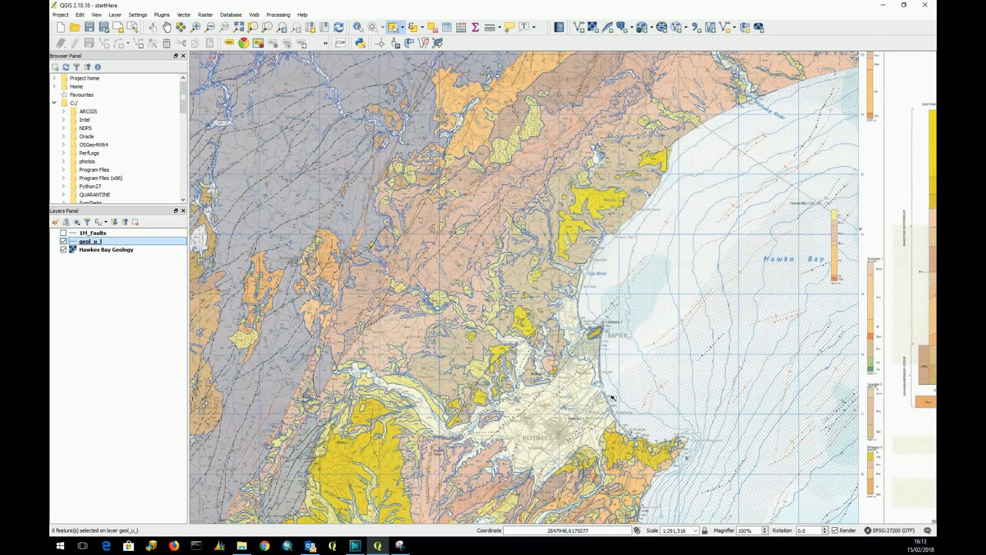
scroll(612, 393, "up", 2)
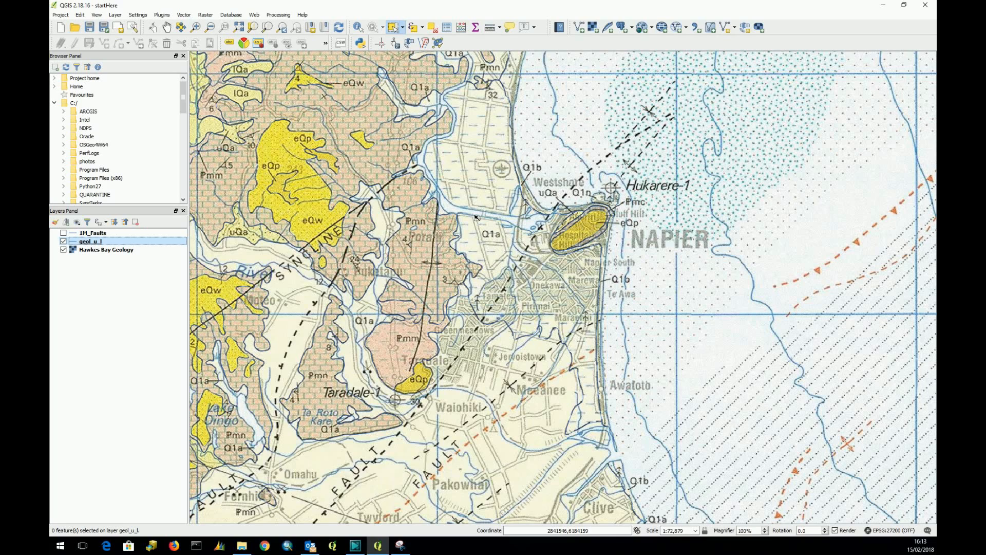
key("Down")
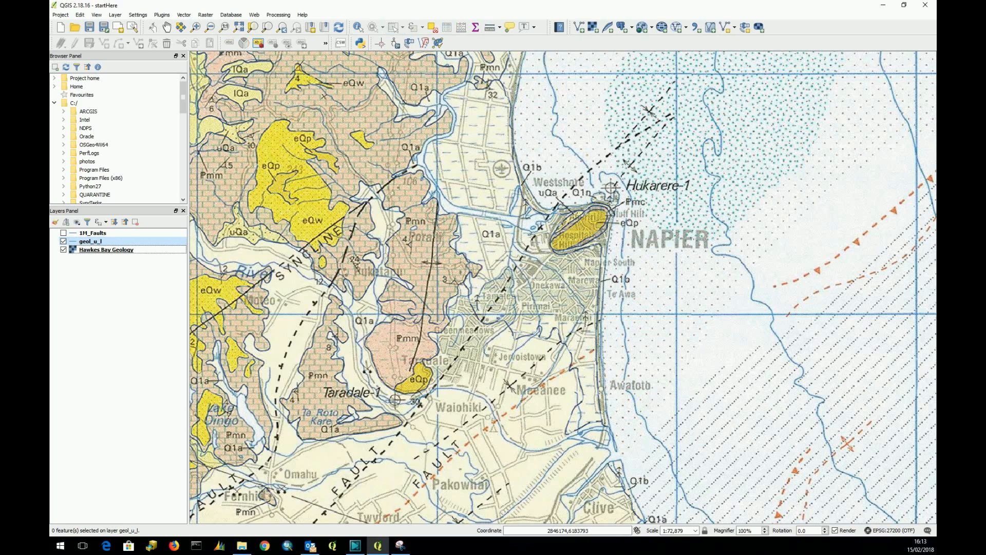
left_click(99, 243)
double_click(98, 243)
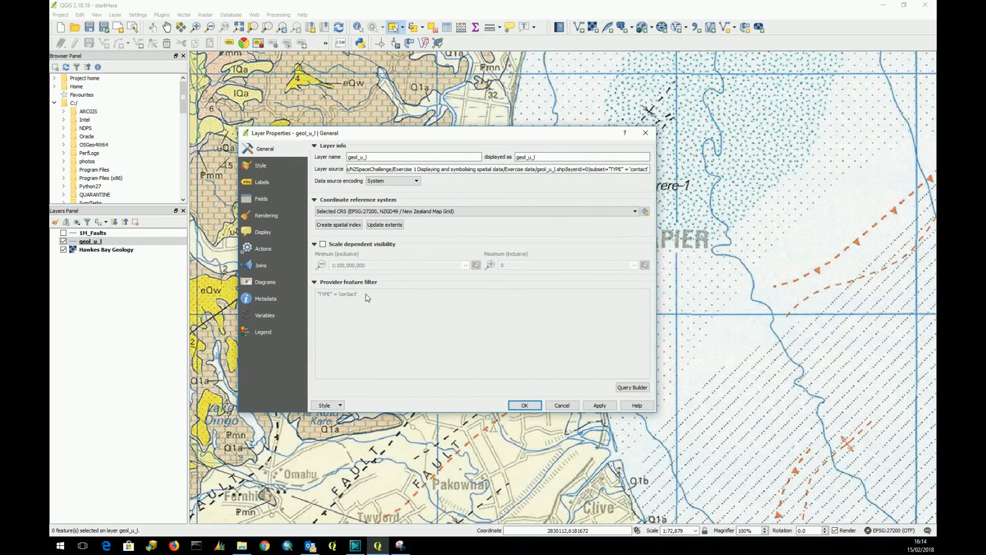
left_click(641, 391)
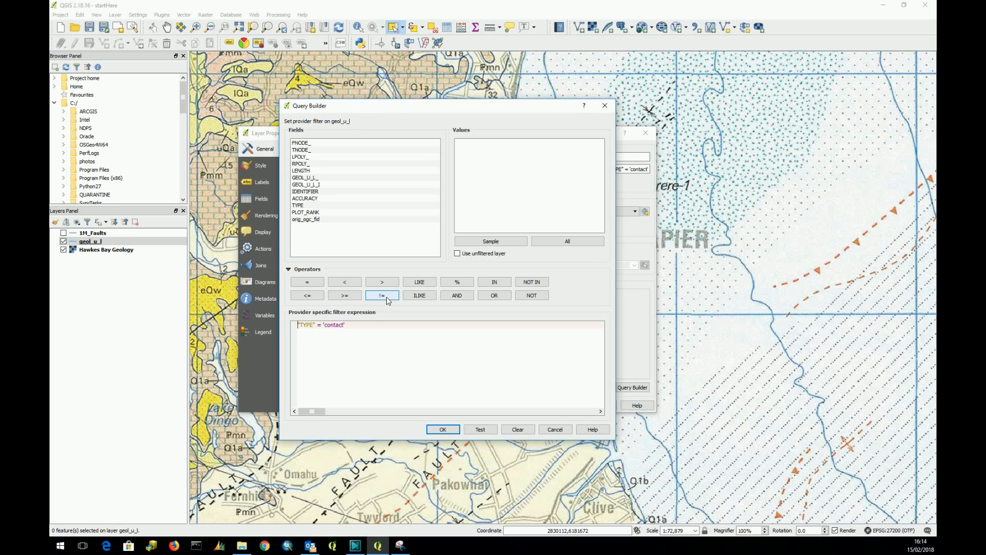
type("or \"TYPE\" = 'water")
Test the combined contact-or-water filter and apply it to geol_u_l
left_click(483, 429)
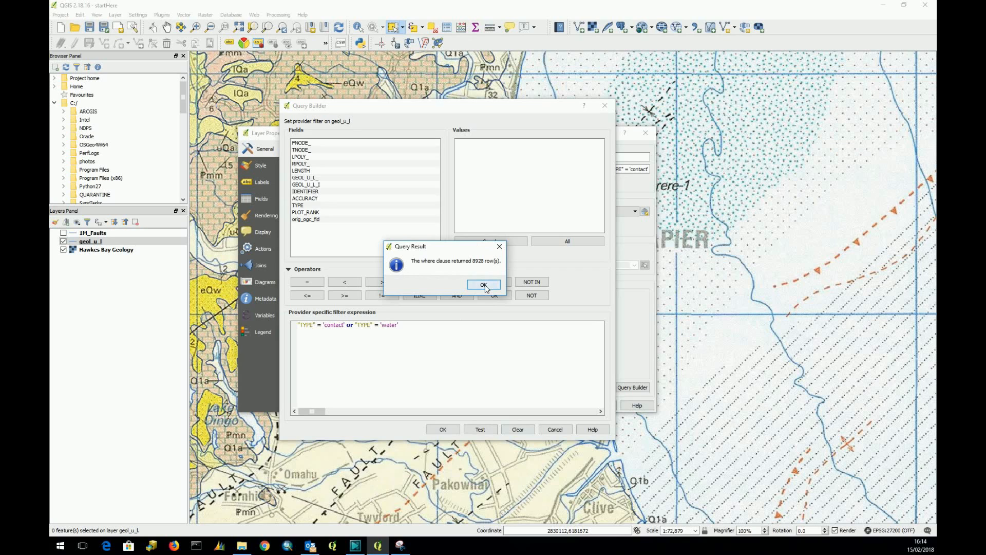
left_click(484, 285)
left_click(443, 429)
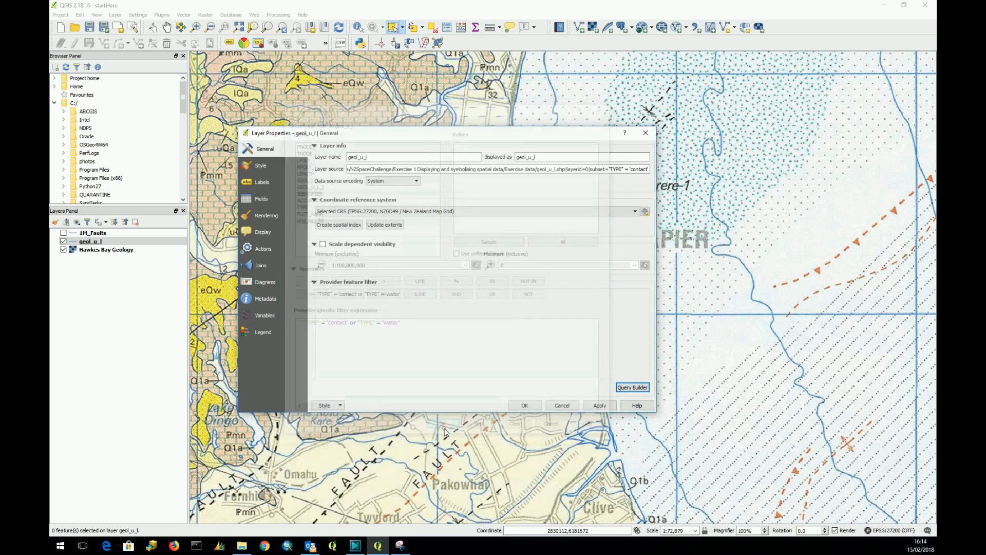
left_click(525, 406)
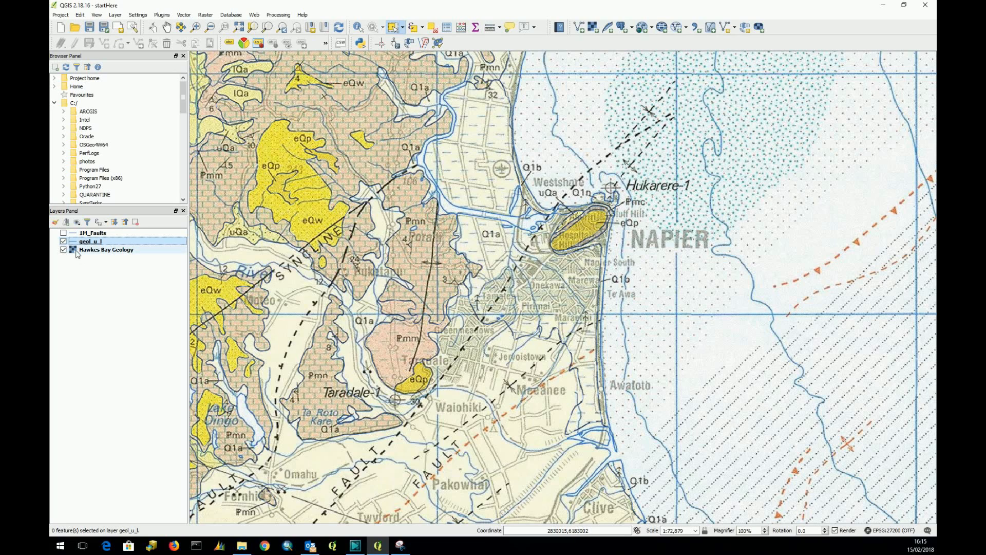
Hide the Hawkes Bay Geology layer and switch the geol_u_l layer's style from a single symbol to Categorized
left_click(75, 251)
left_click(64, 251)
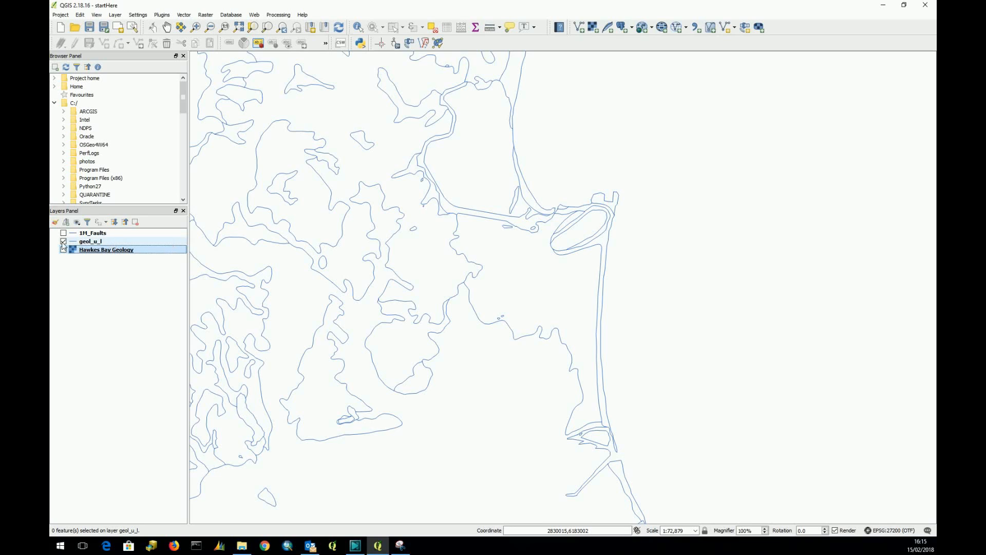
double_click(93, 244)
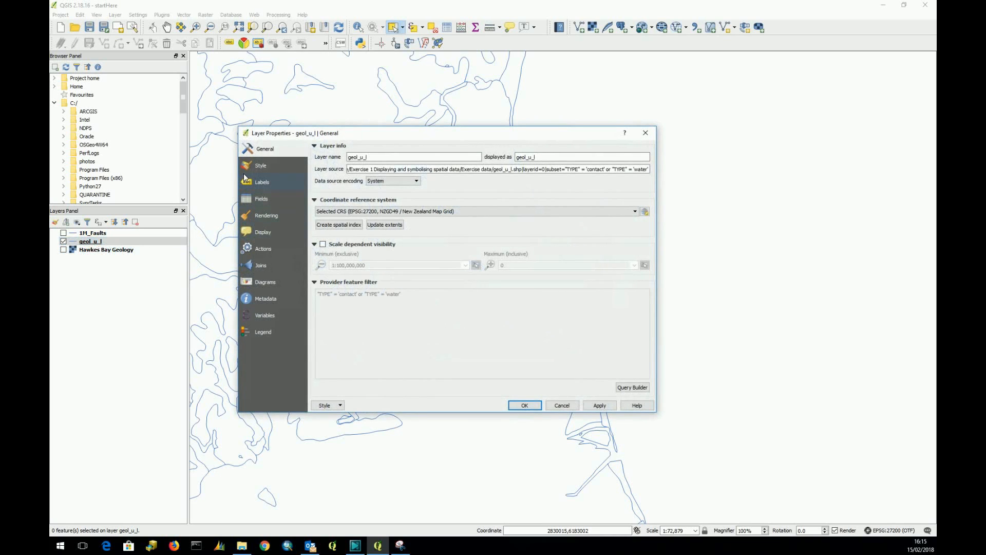
left_click(272, 164)
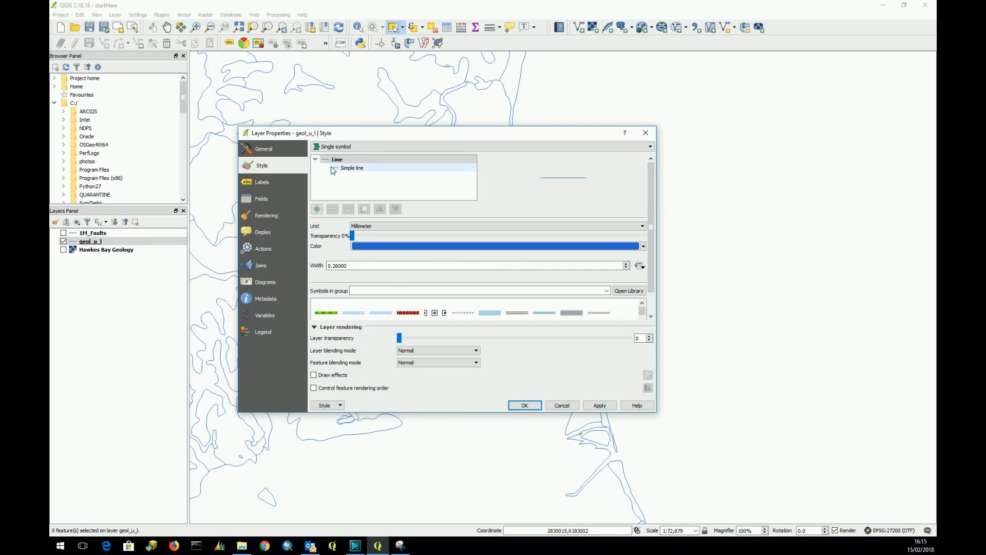
left_click(652, 147)
left_click(339, 171)
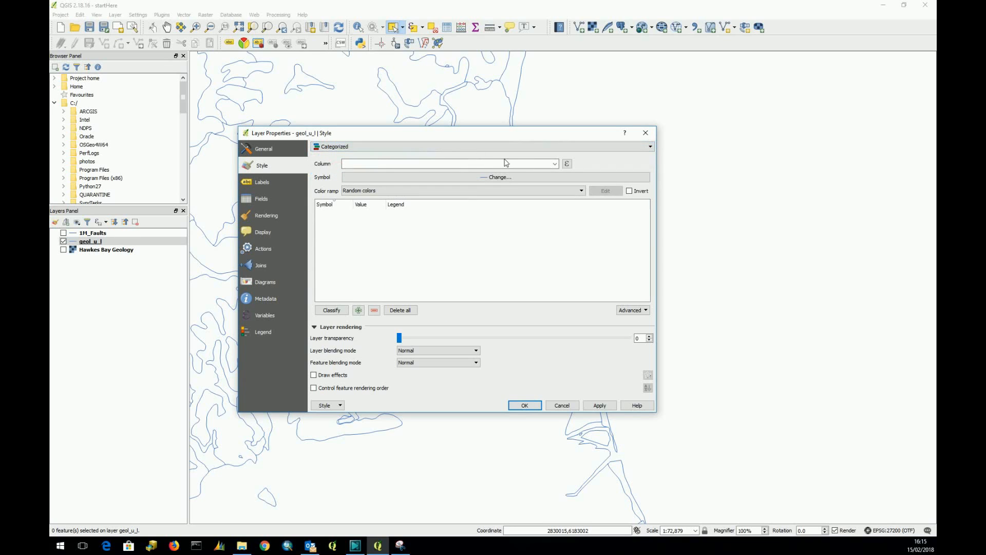
Classify the geol_u_l categories using the TYPE column
left_click(555, 164)
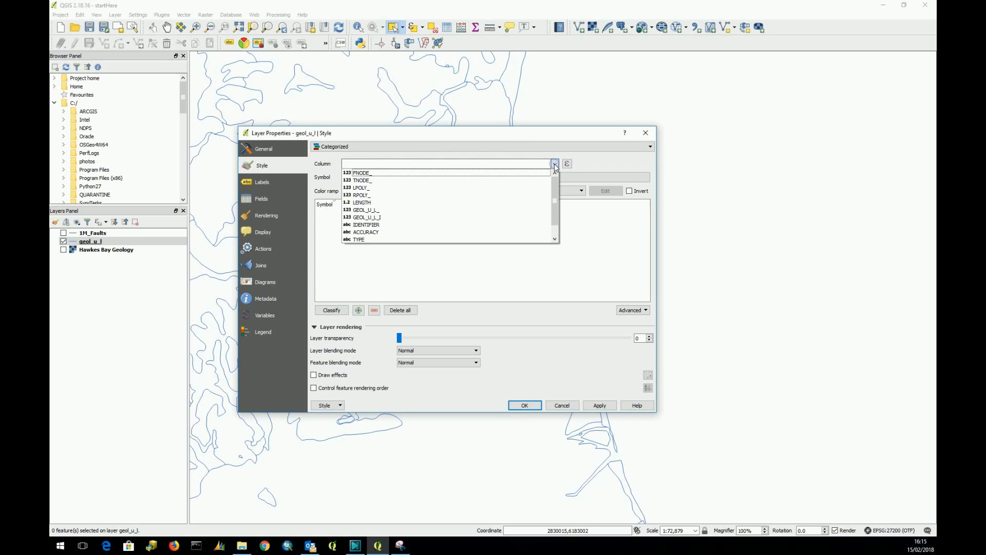
left_click(359, 239)
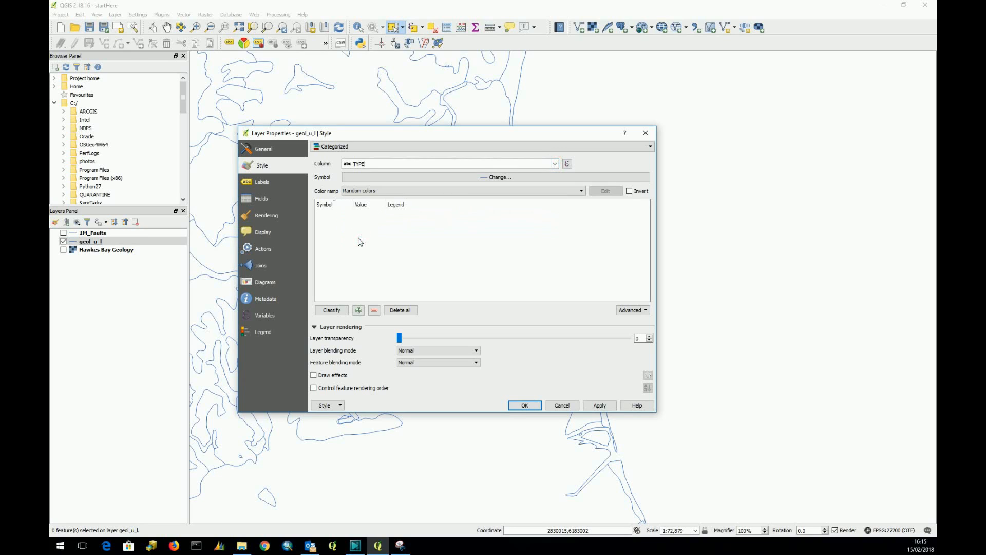
left_click(335, 310)
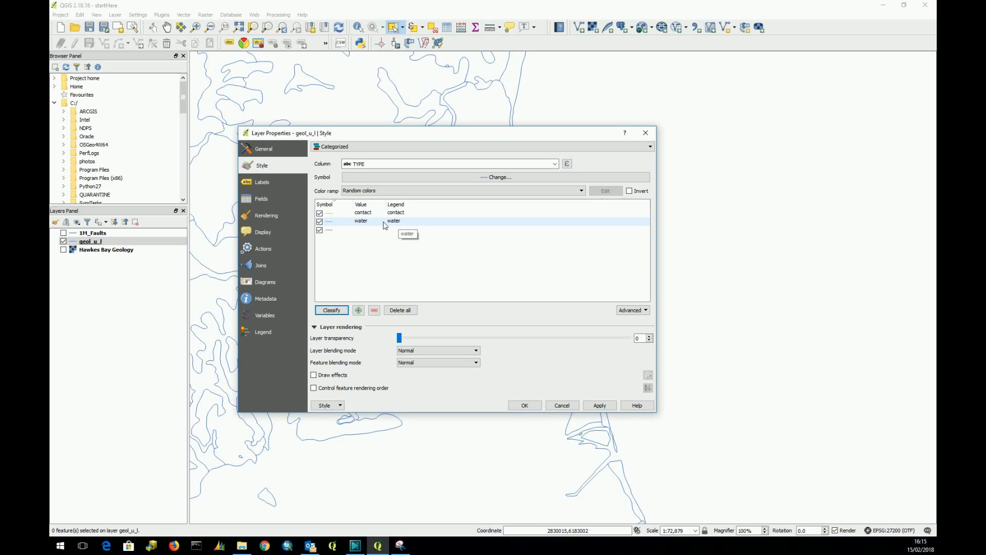
Give the water category's line symbol the darker standard blue colour and edit its line width
double_click(329, 223)
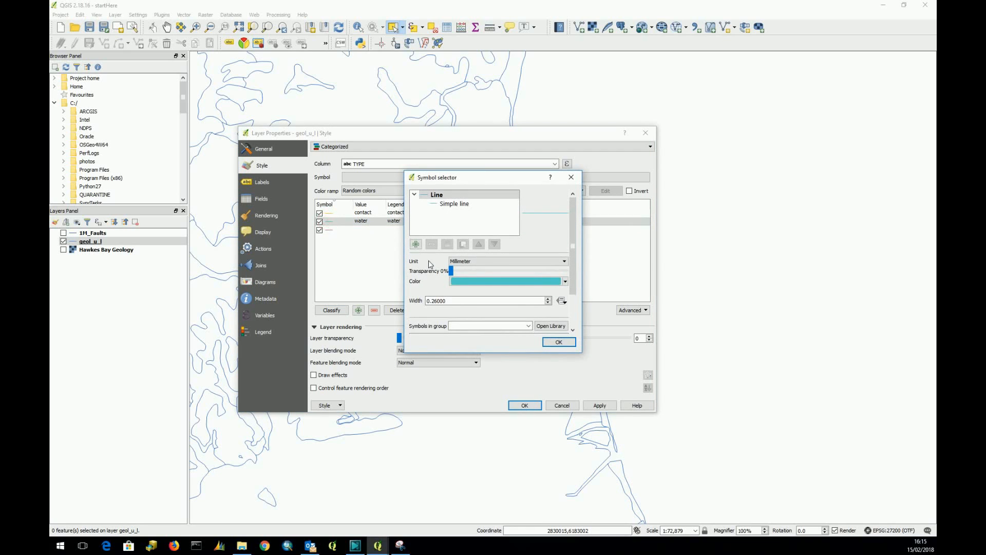
left_click(565, 281)
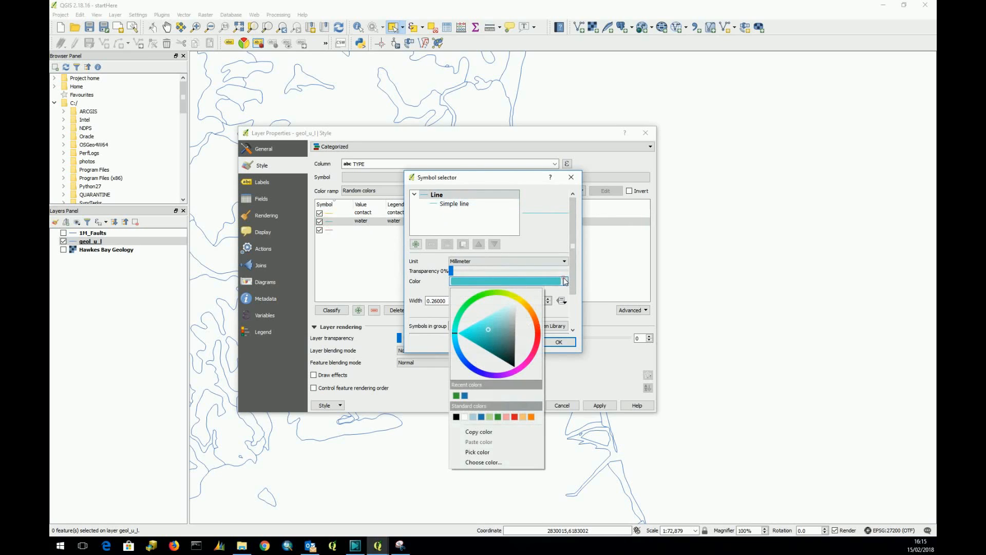
left_click(481, 416)
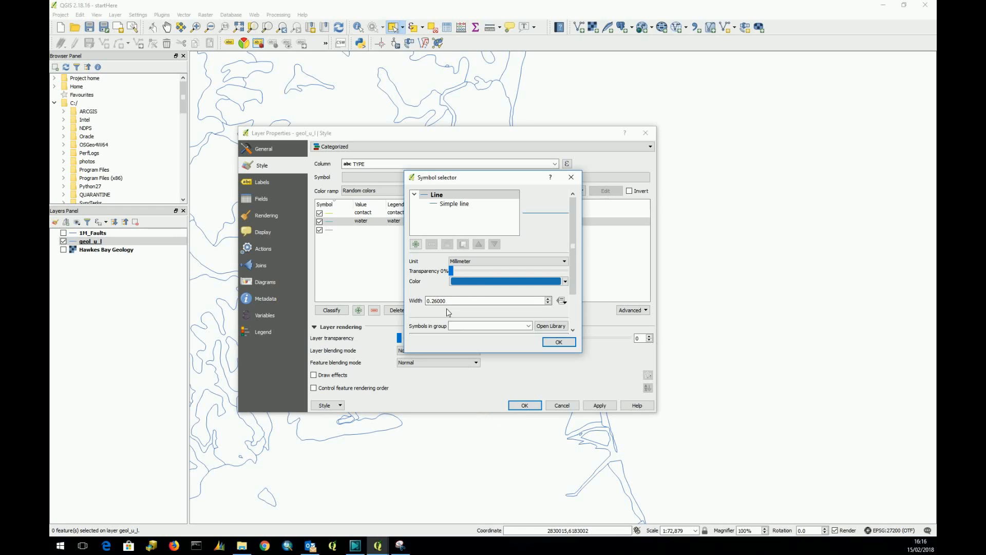
left_click(439, 301)
left_click_drag(435, 301, 457, 301)
key("BackSpace")
left_click(569, 343)
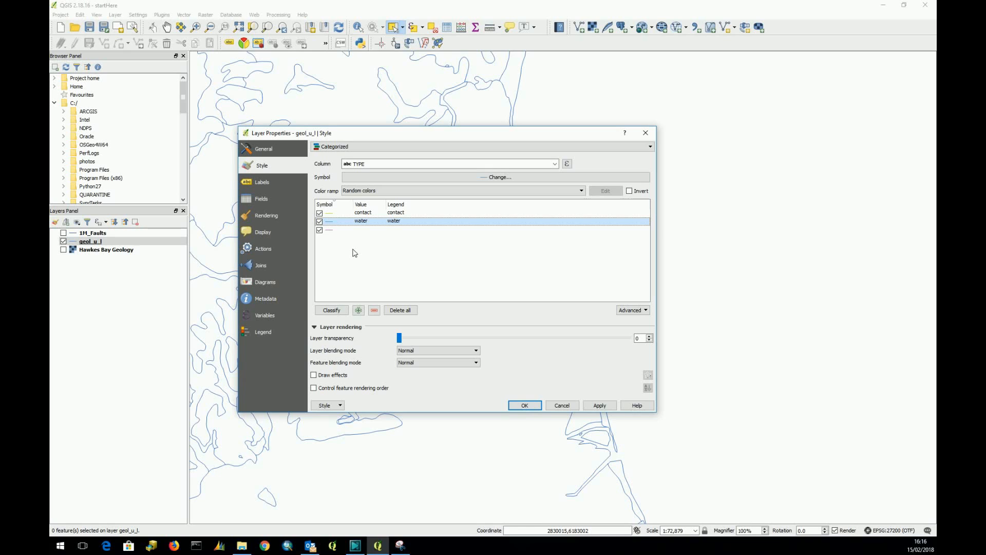
Colour the contact category's line symbol black and apply the categorized style to geol_u_l
double_click(329, 214)
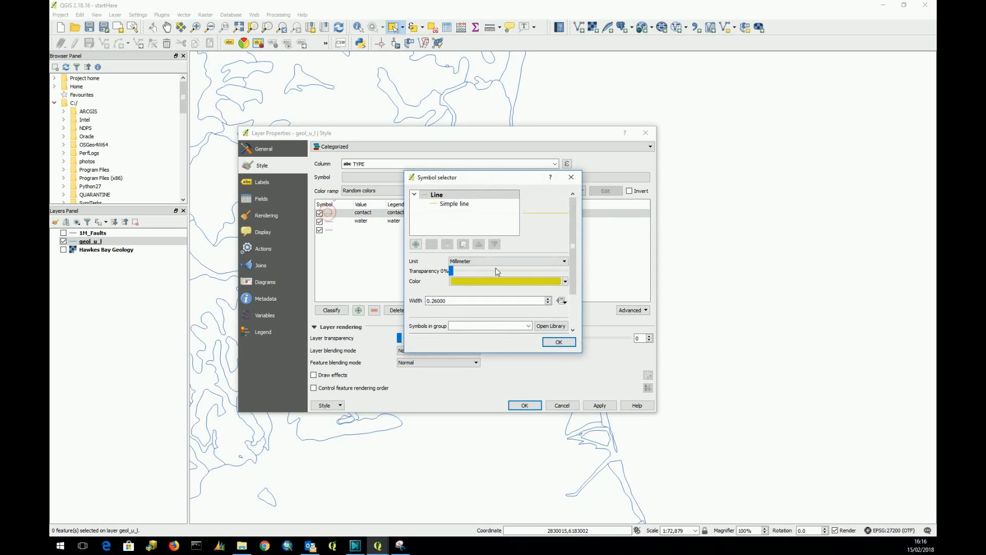
left_click(564, 281)
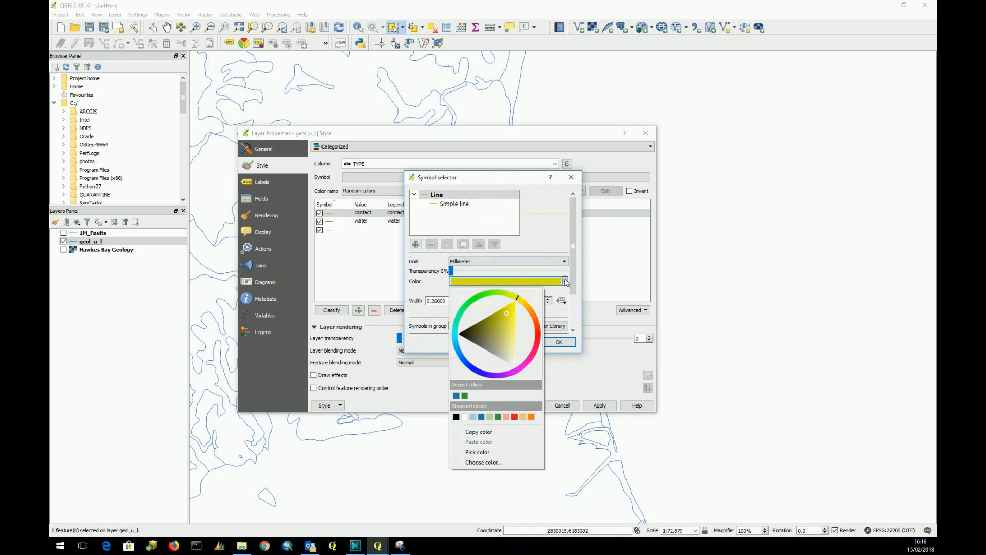
left_click(456, 417)
left_click(566, 344)
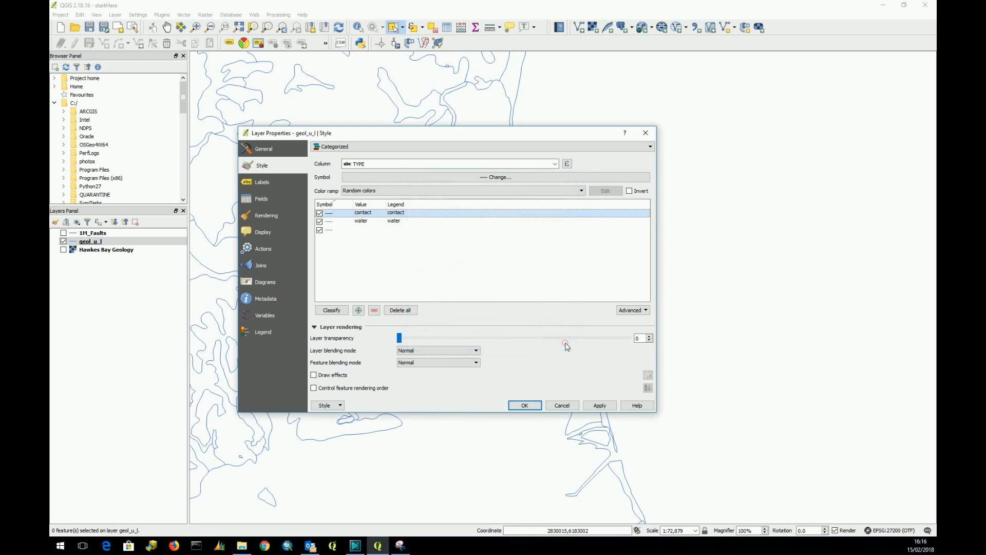
left_click(525, 406)
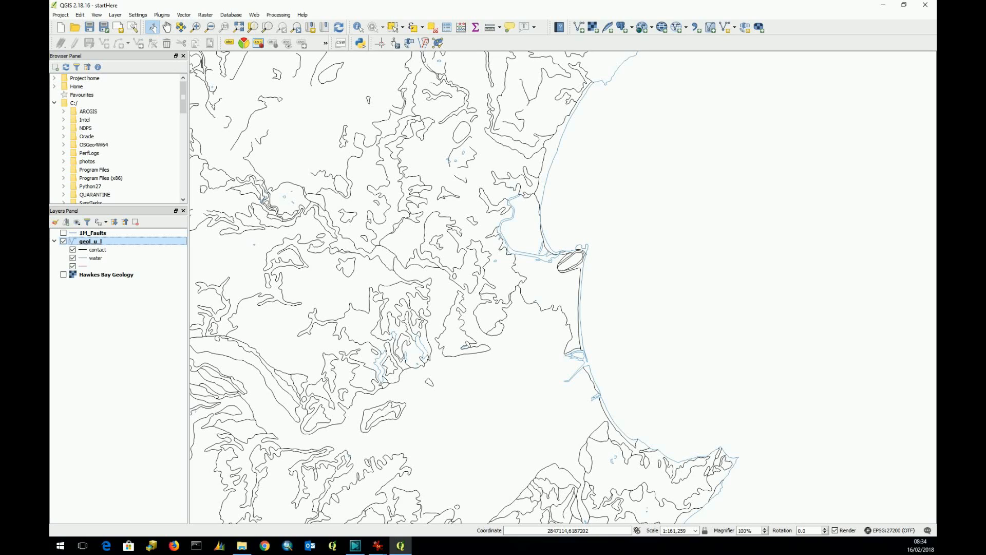
Add the faults.shp vector layer from the Exercise data folder to the project
left_click(578, 28)
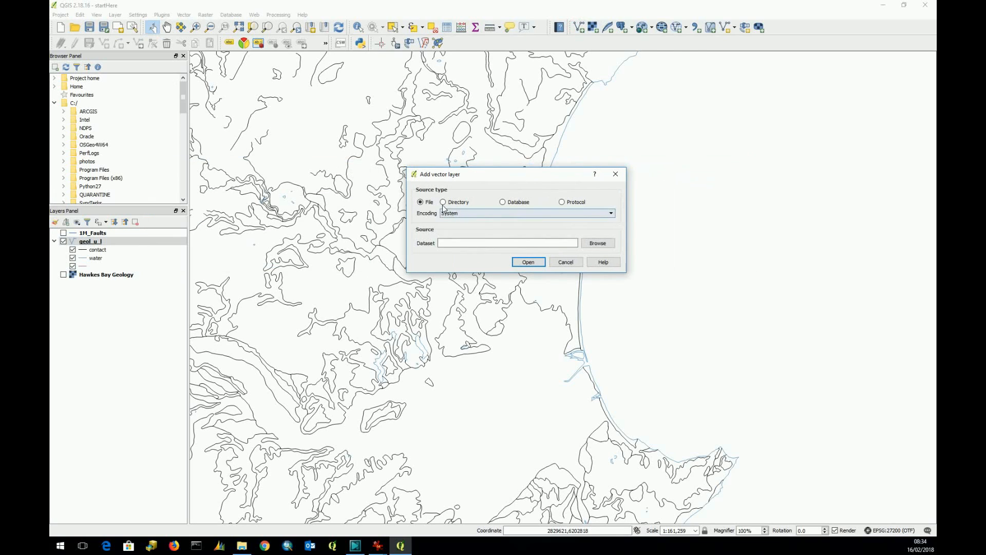
left_click(602, 245)
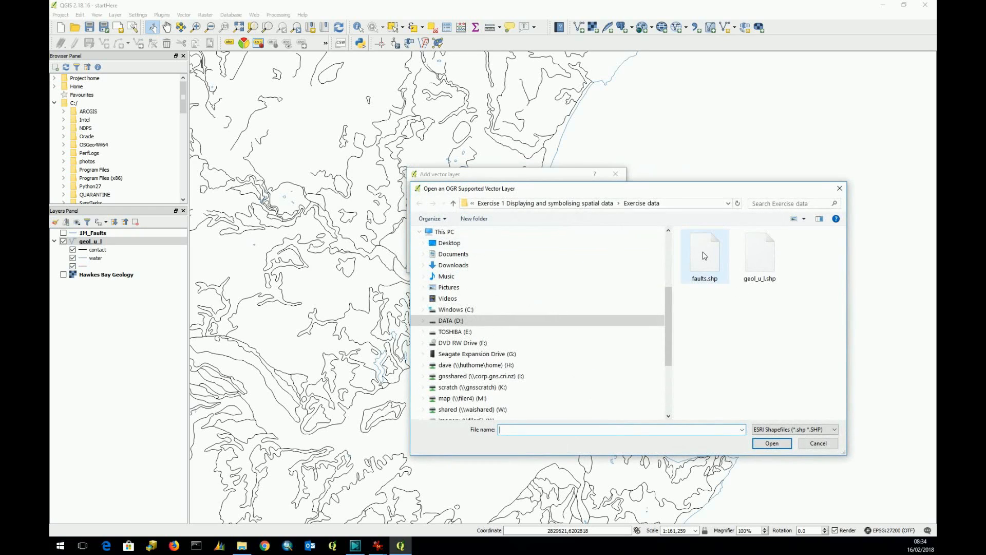
left_click(702, 258)
left_click(772, 442)
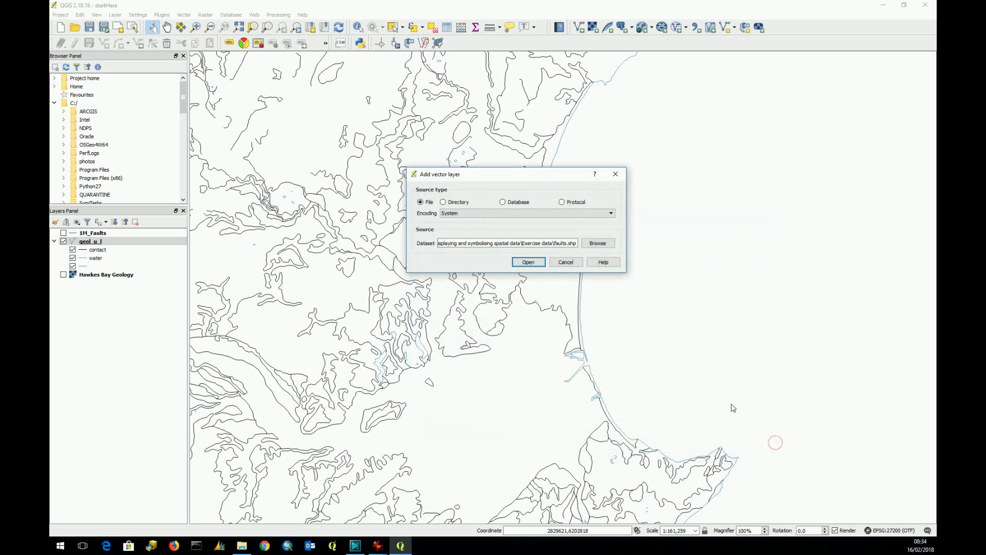
left_click(529, 262)
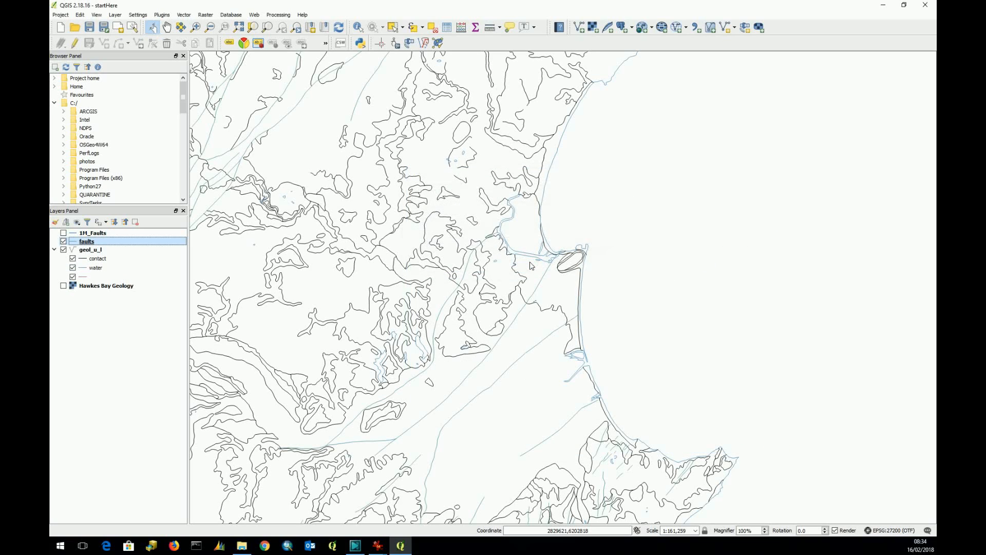
Switch the faults layer's style to Rule-based
double_click(87, 241)
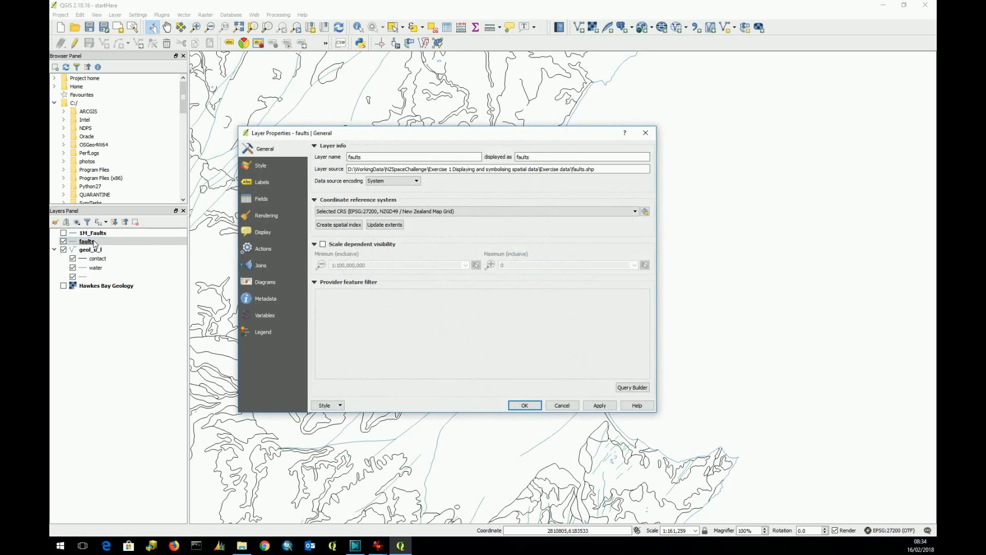
left_click(263, 168)
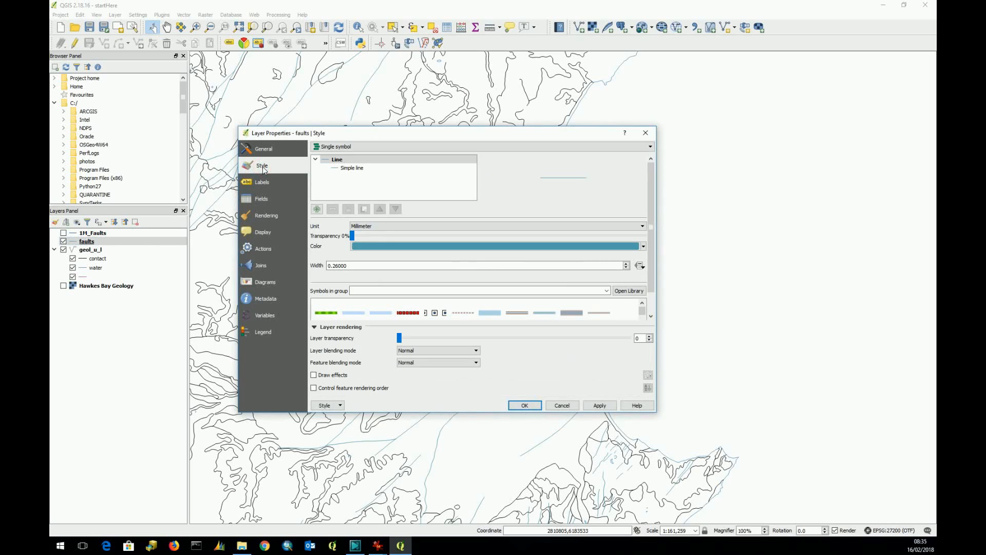
left_click(650, 146)
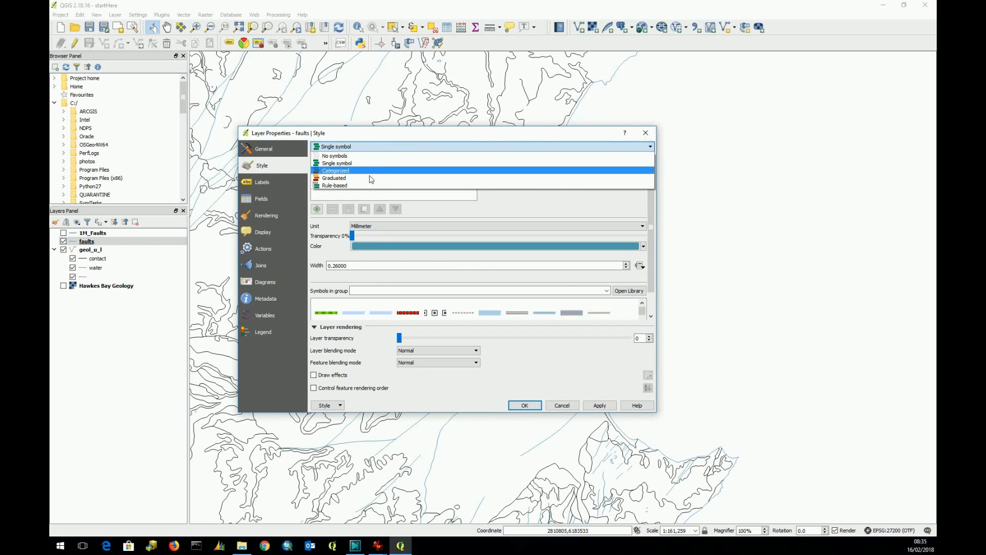
left_click(339, 186)
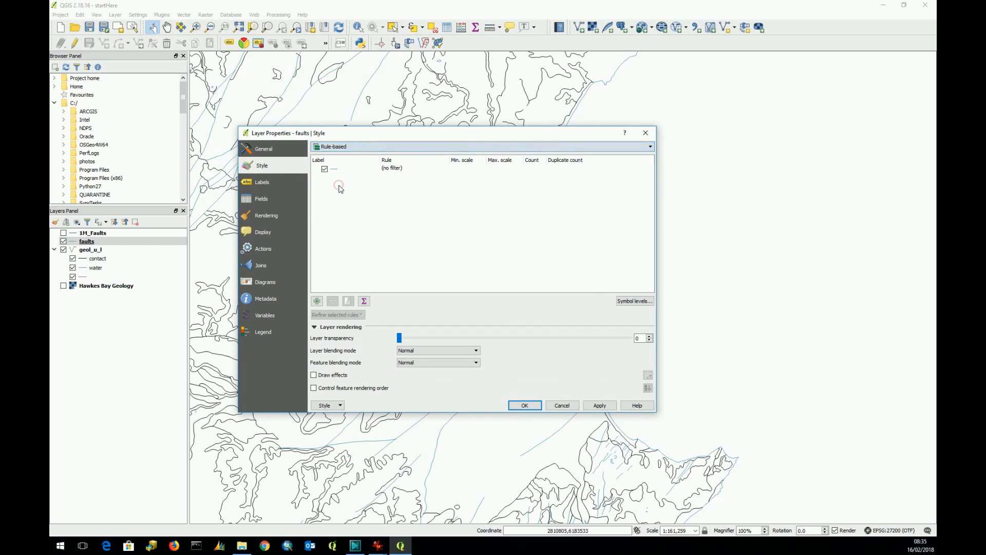
Add a rule to the faults style with the filter "ACTIVITY" = 'active' and "ACCURACY" = 'accurate', and test it
left_click(317, 301)
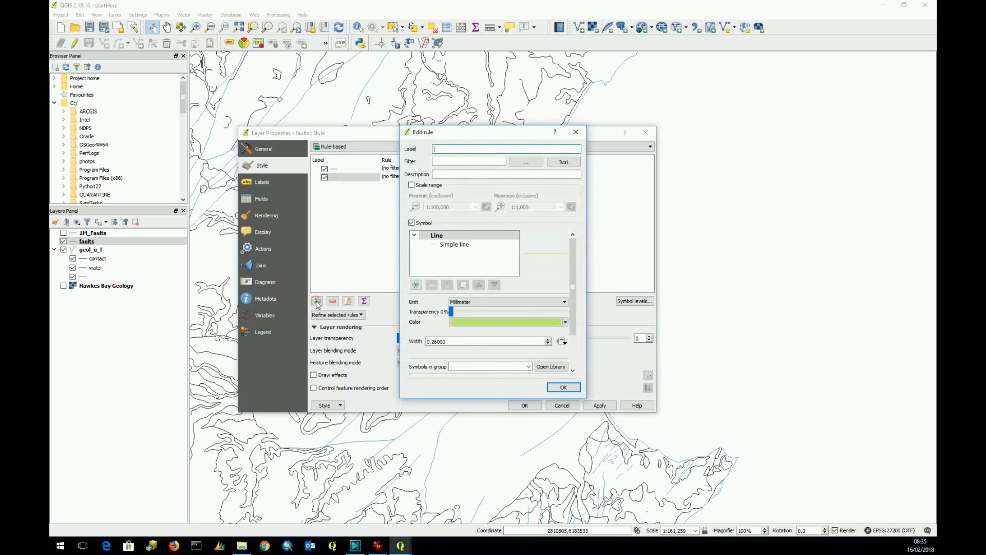
left_click(446, 162)
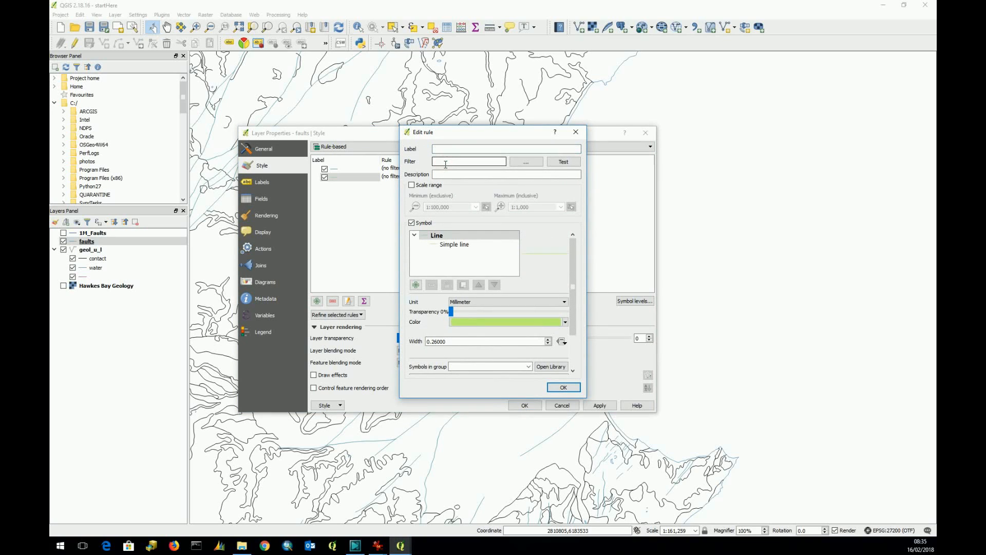
type("\"ACTIVITY\" = 'a")
type("ctive' and \"ACCURACY\" = 'accurate'")
left_click(563, 161)
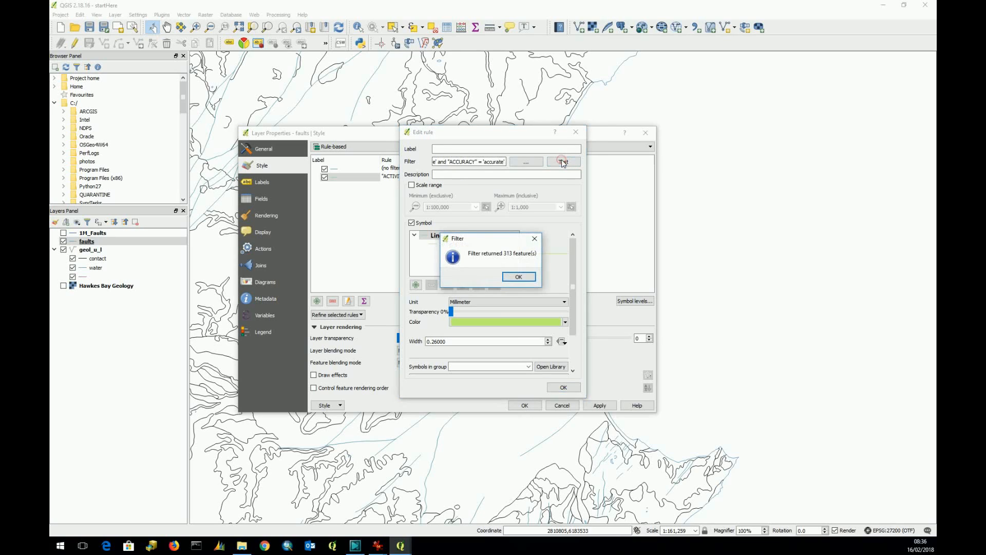
left_click(525, 280)
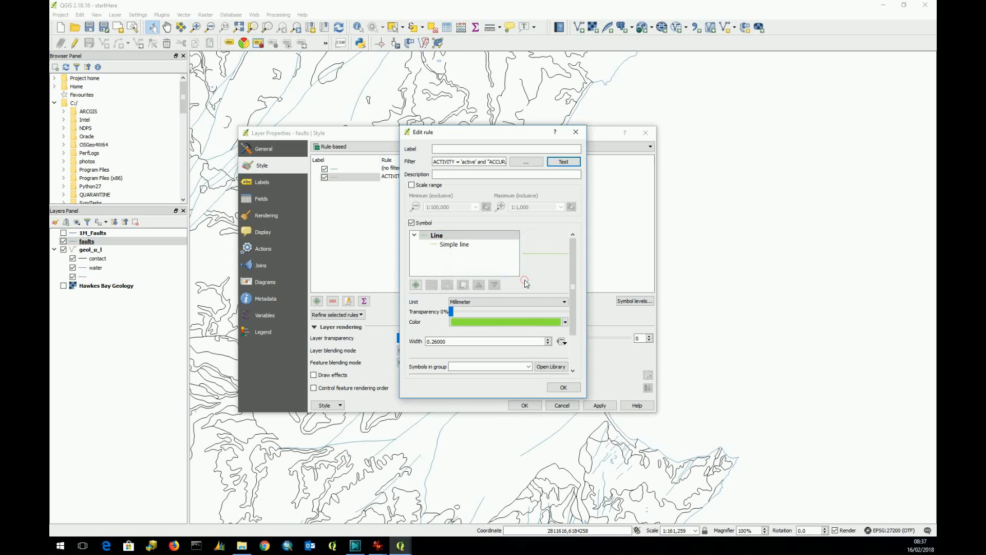
Set the line colour of the active, accurate faults rule to the standard red #e31a1c
left_click(566, 322)
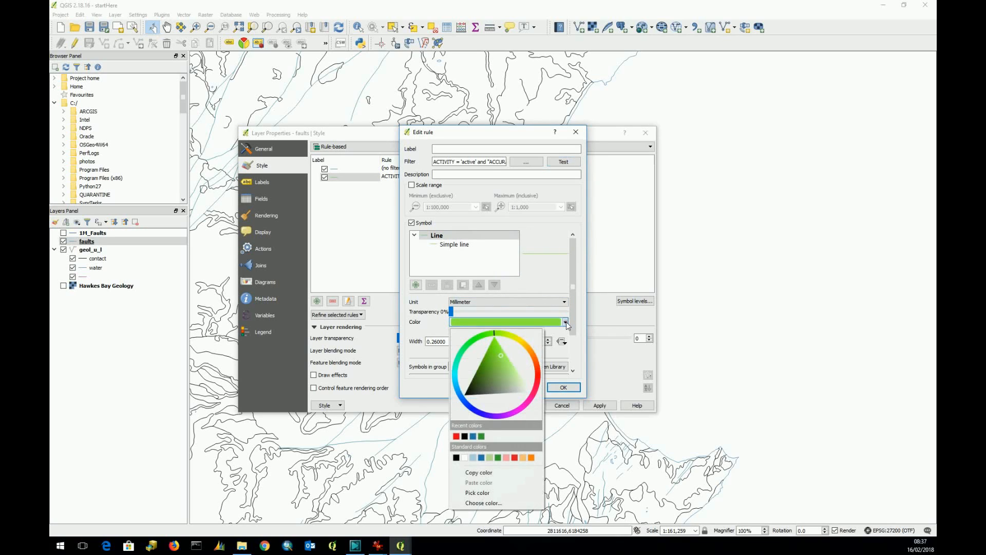
left_click(456, 436)
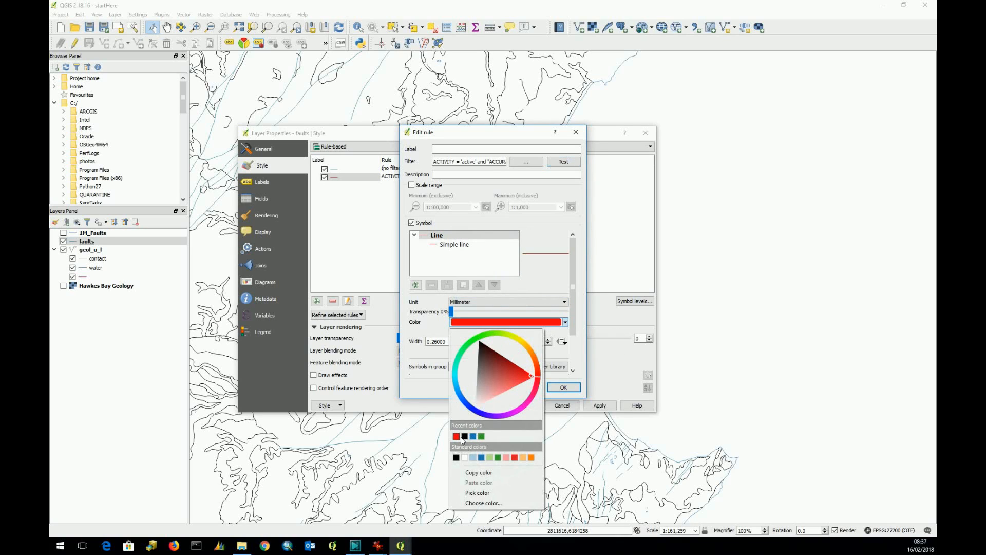
left_click(514, 457)
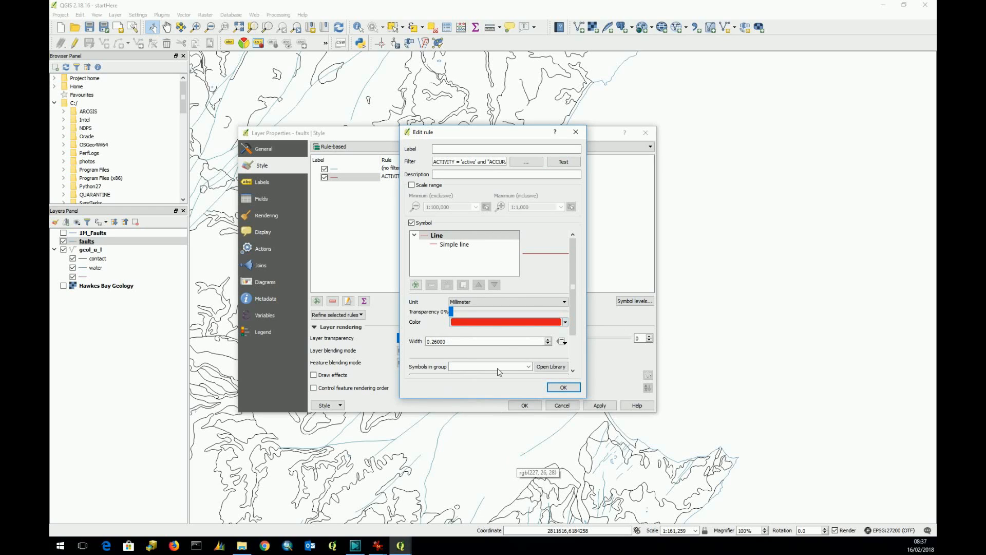
left_click(506, 322)
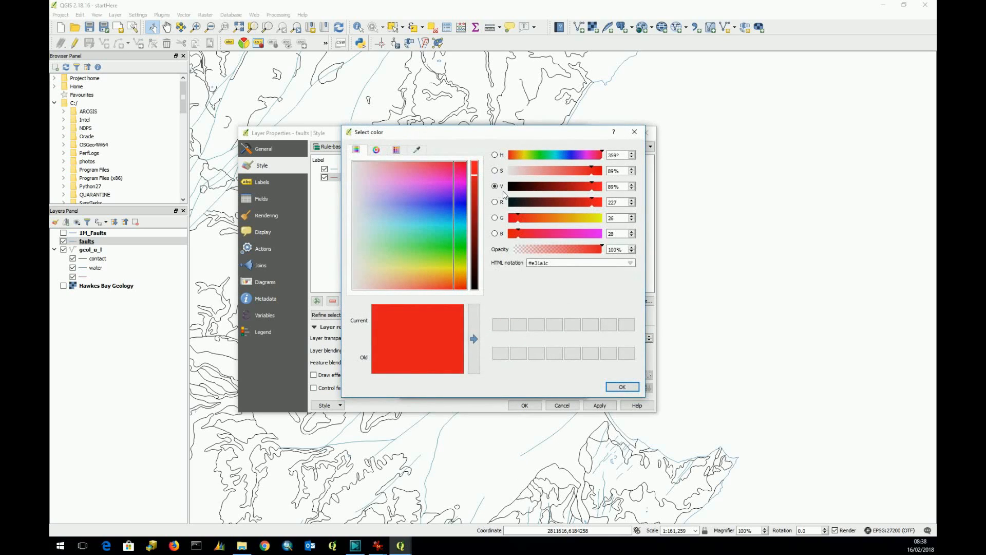
left_click(376, 150)
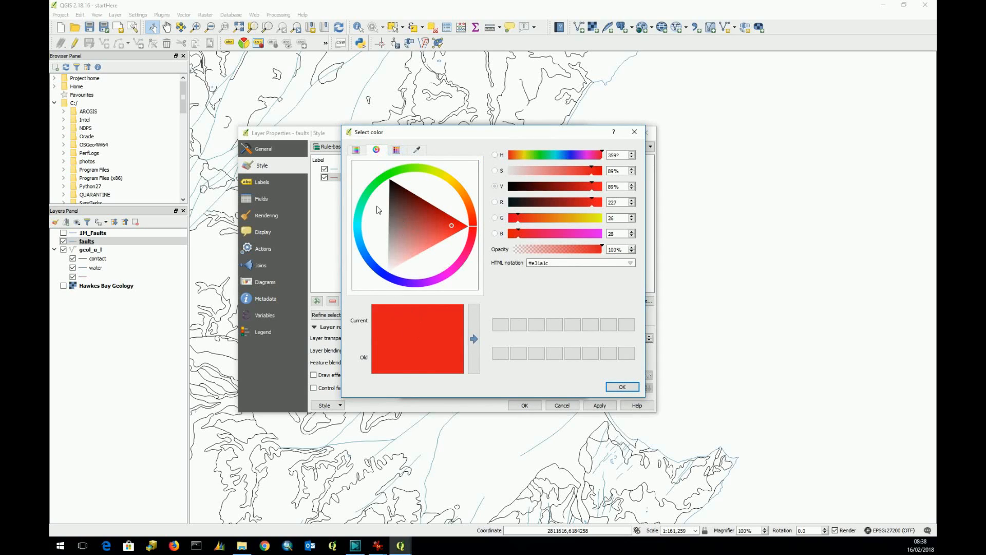
left_click(396, 150)
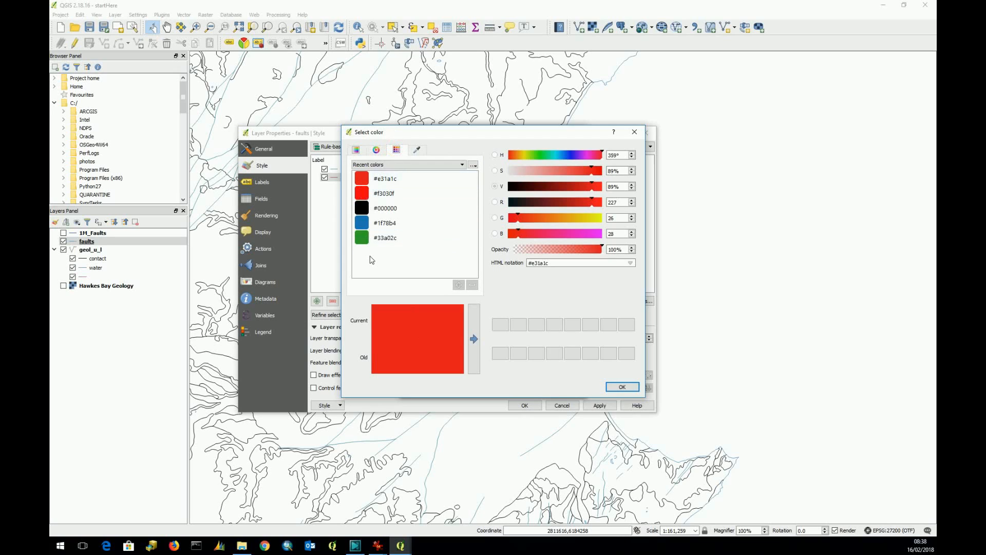
left_click(630, 389)
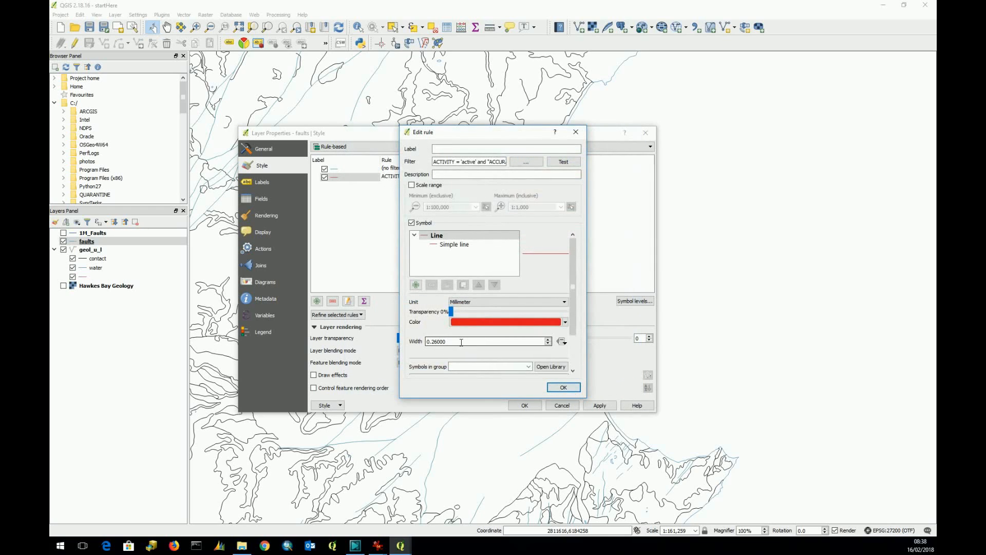
Set the active, accurate faults rule's line width to 0.5 mm and accept the rule
left_click_drag(461, 342, 433, 342)
type("5")
key("Return")
left_click(564, 388)
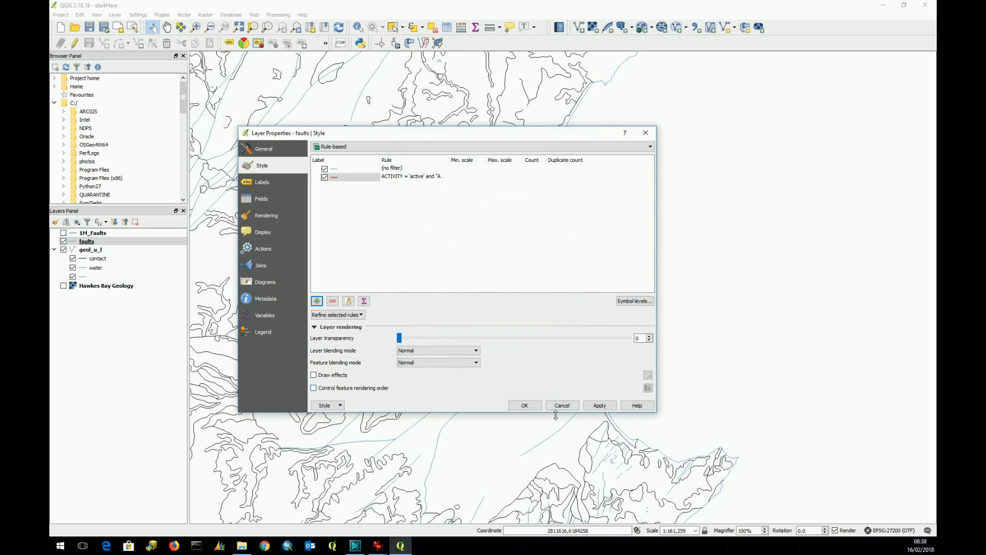
Apply the faults style, then add a rule for "ACTIVITY" = 'active' with 'ACCURACY" = 'approximate' and test its filter
left_click(599, 406)
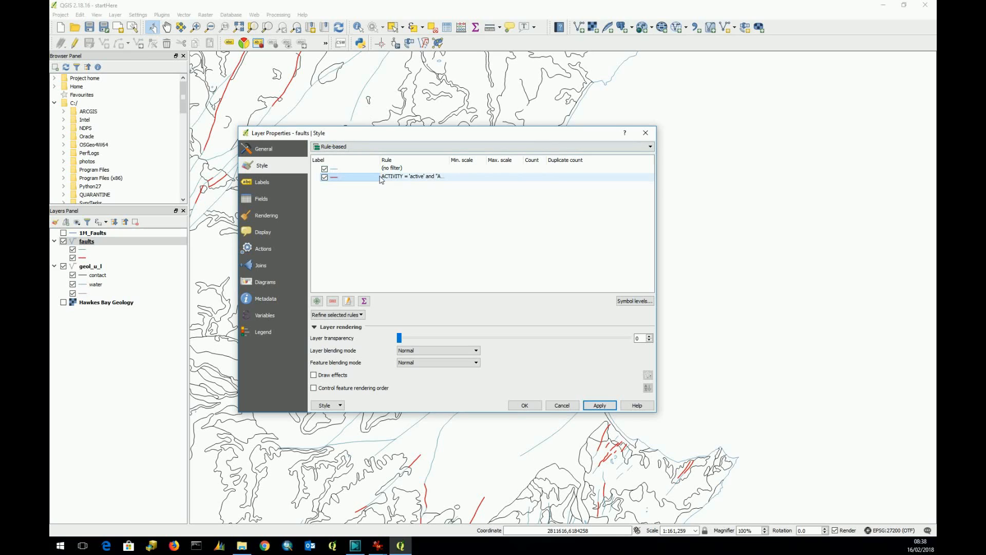
left_click(317, 301)
left_click(436, 162)
type("\"AC")
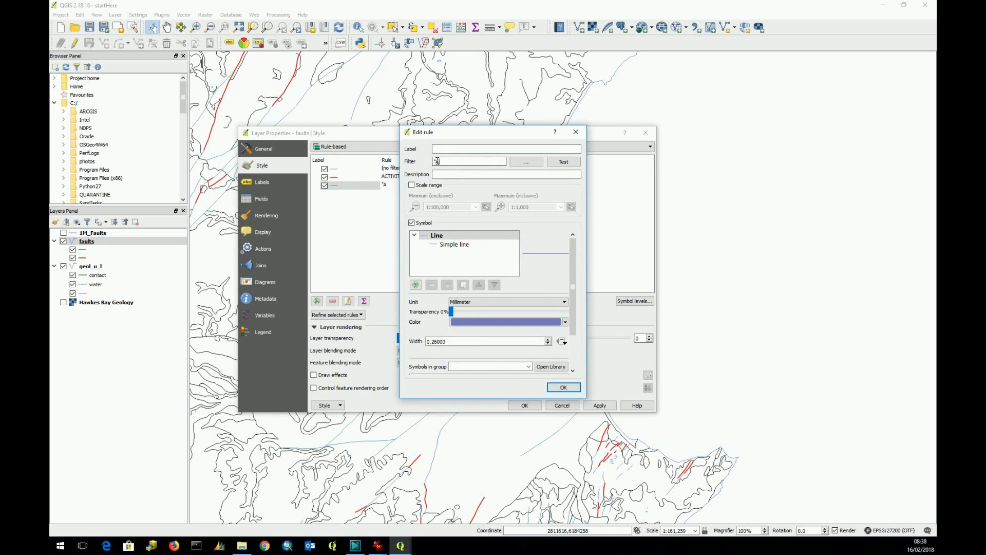
type("TIVITY")
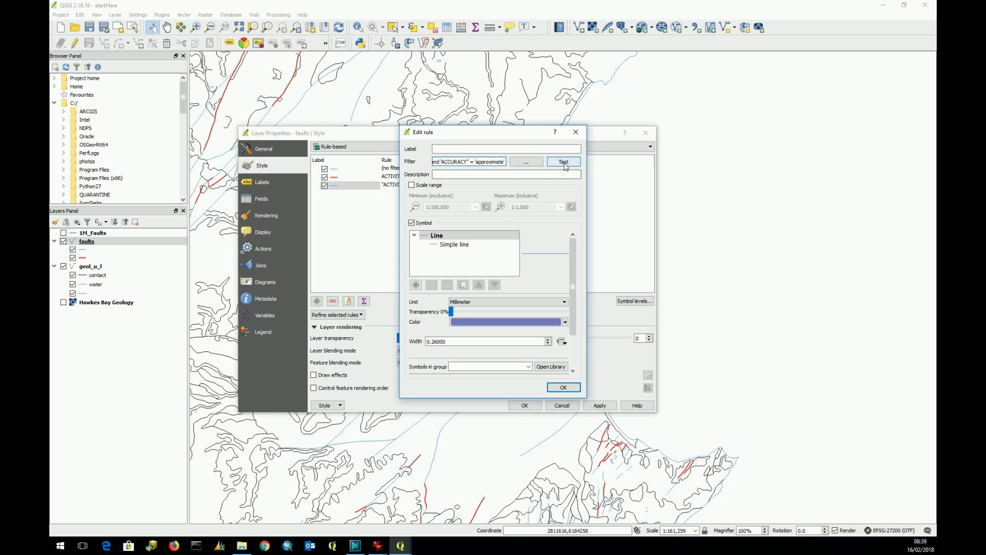
left_click(563, 162)
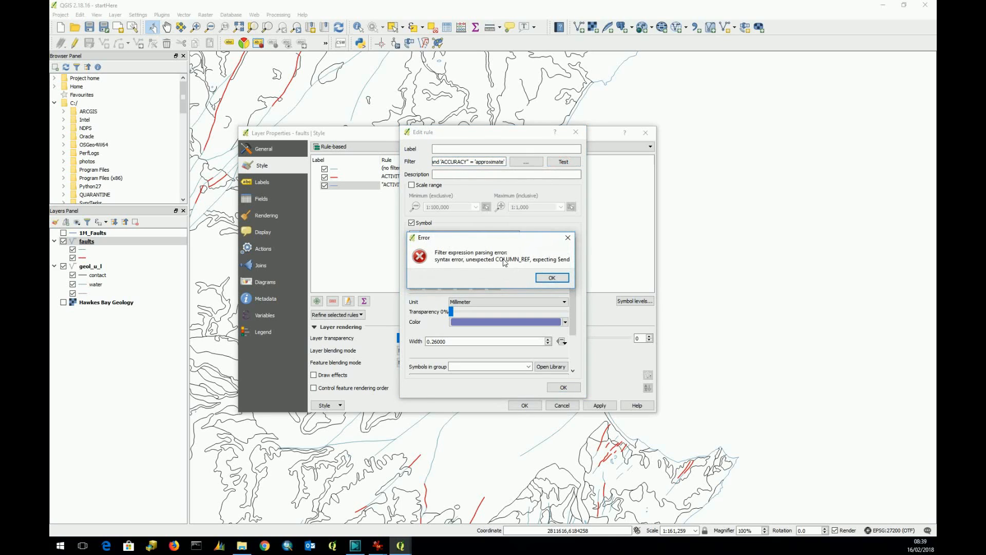
left_click(550, 277)
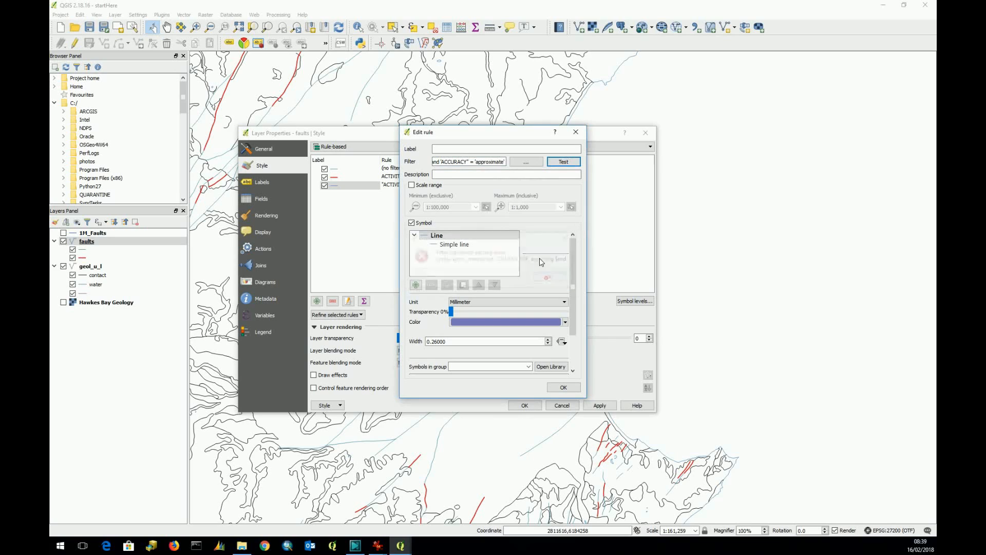
Correct the quote before ACCURACY in the new rule's filter to a double quotation mark and test the filter again
left_click(442, 162)
key("BackSpace")
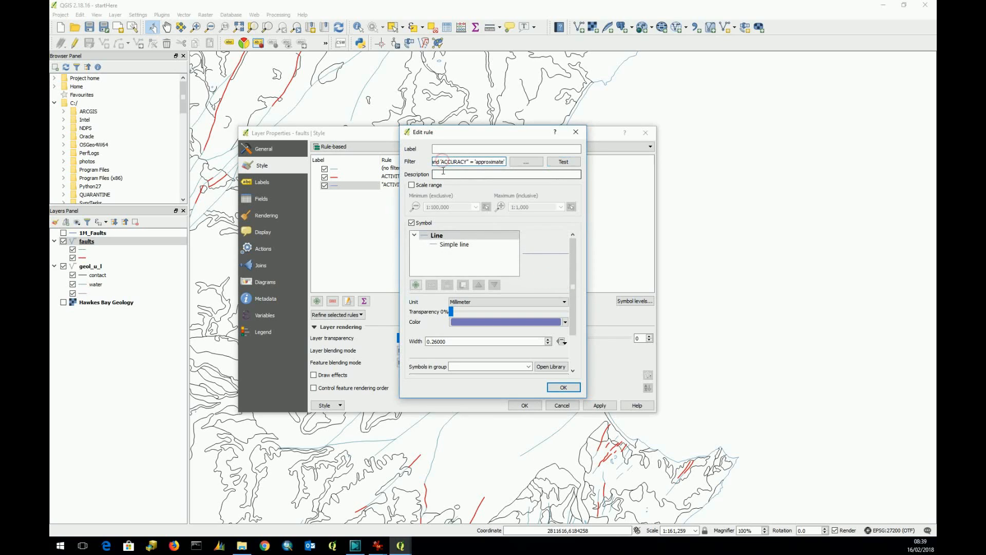
type("\"")
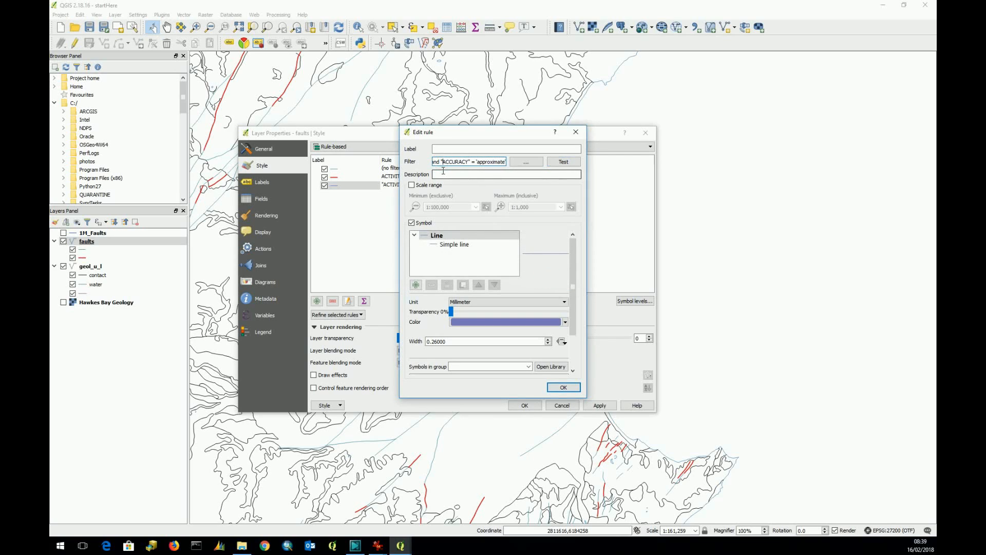
left_click(564, 162)
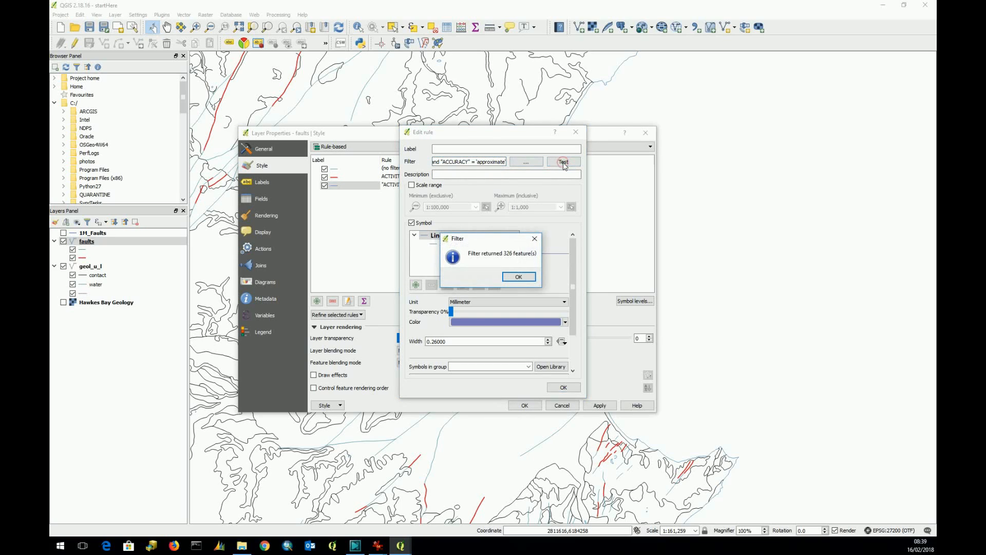
left_click(520, 277)
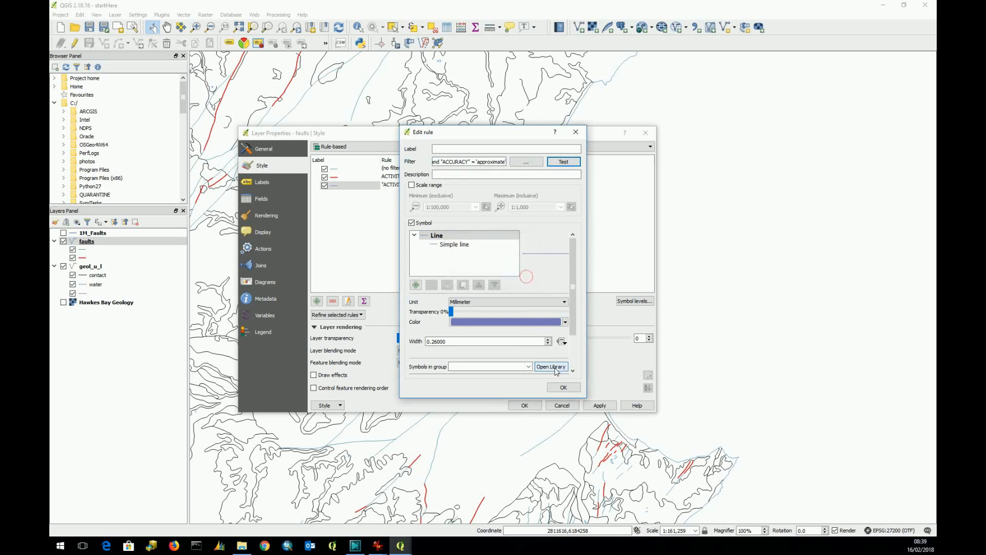
Give the active, approximate faults rule the standard red line colour, rgb(227, 26, 28), and the Dash Line pen style
left_click(566, 321)
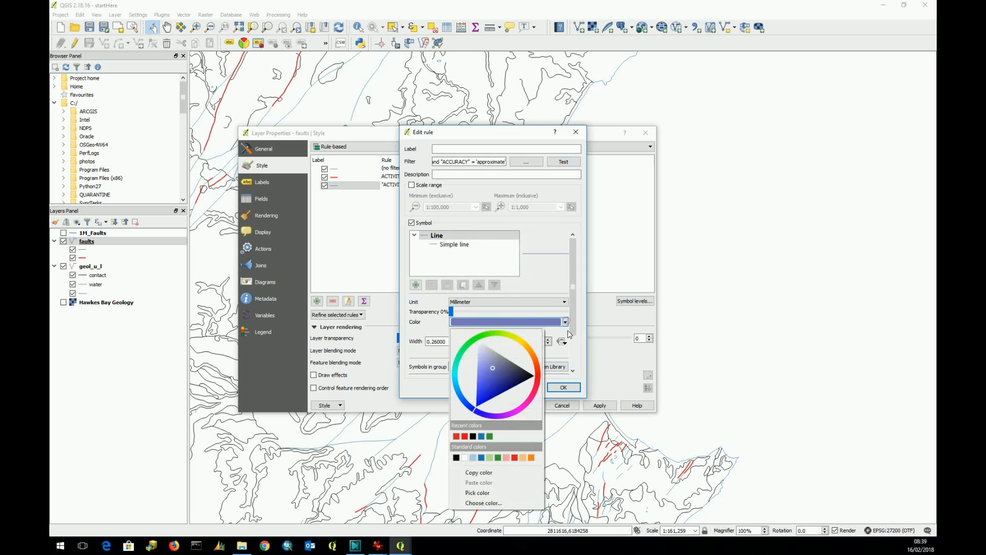
left_click(516, 460)
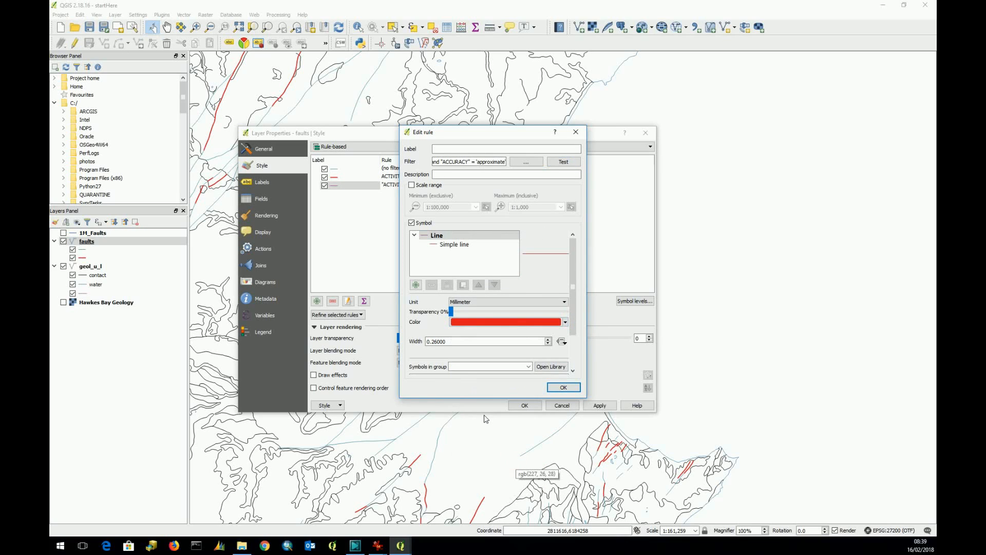
left_click(452, 245)
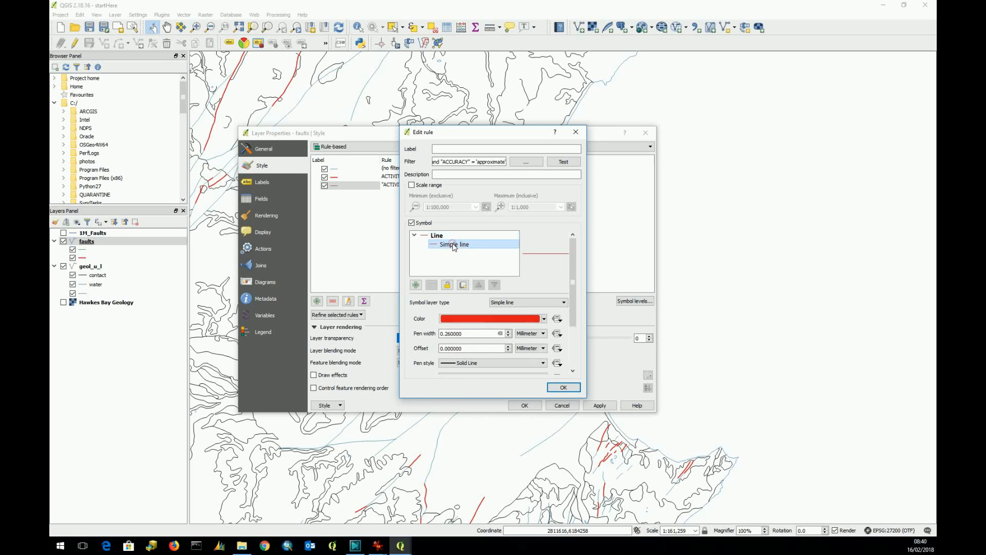
left_click(485, 364)
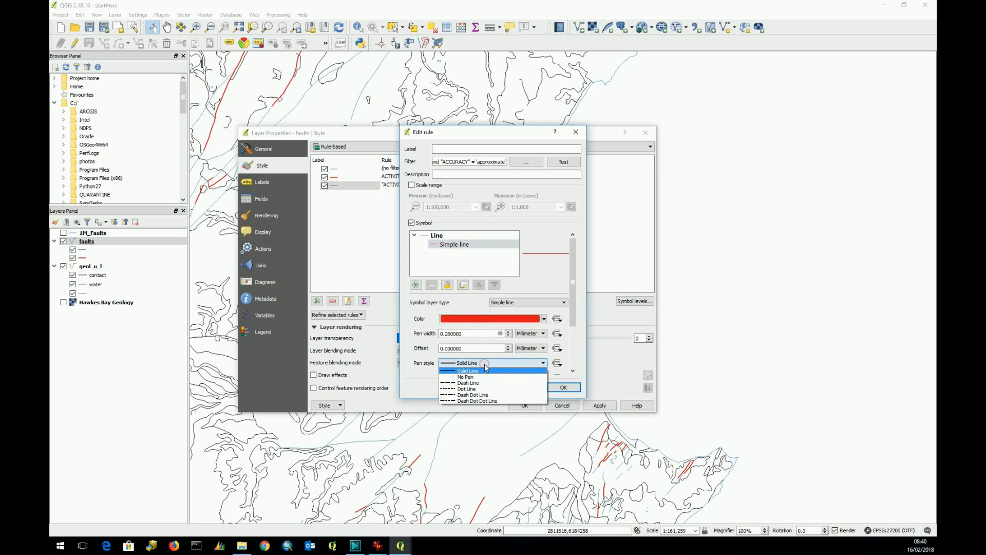
left_click(469, 384)
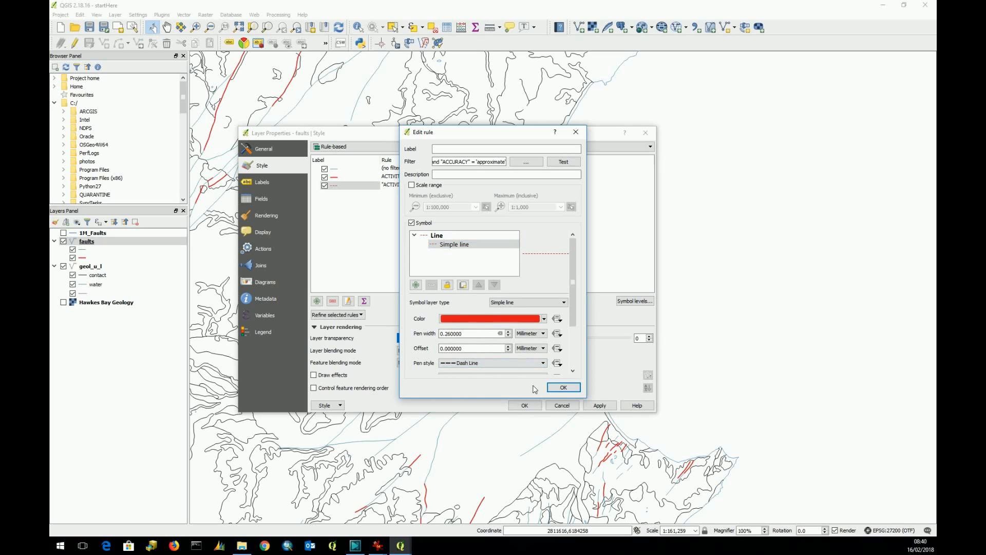
Set the dashed line's pen width to 0.5 mm, then accept the rule and the faults layer style
double_click(446, 334)
type("0.5")
key("Return")
left_click(563, 387)
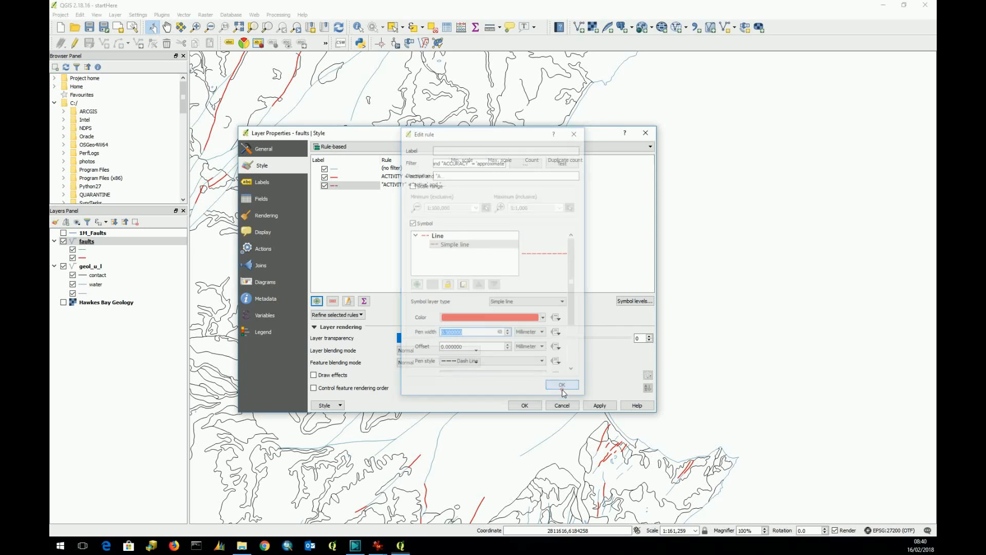
left_click(525, 406)
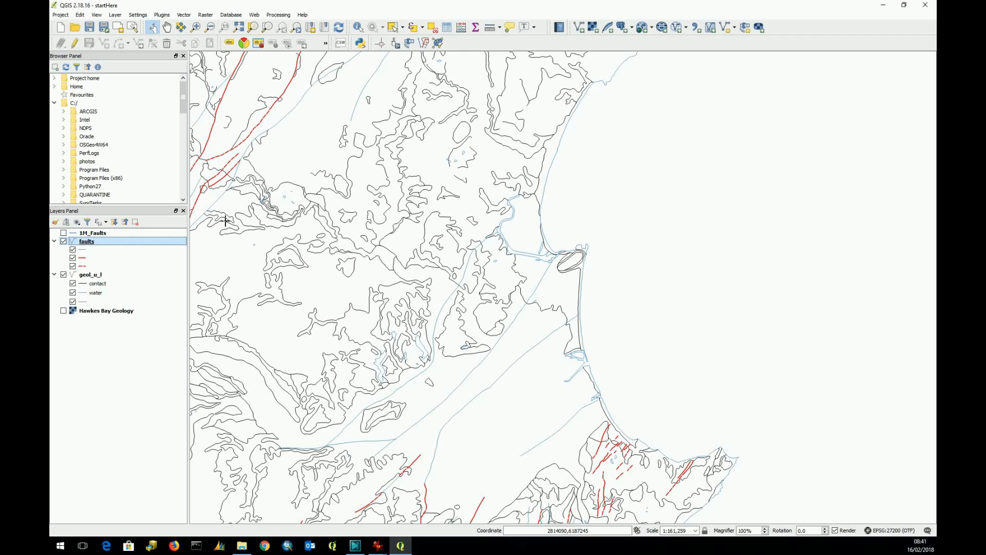
Examine which style file formats can be loaded for the faults layer, and close its properties without loading one
double_click(87, 244)
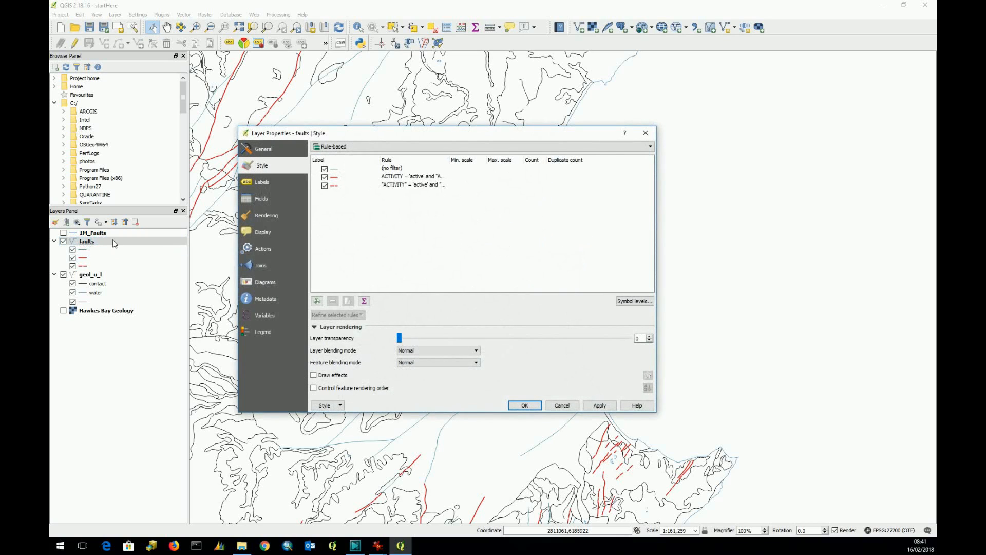
left_click(341, 406)
mouse_move(344, 431)
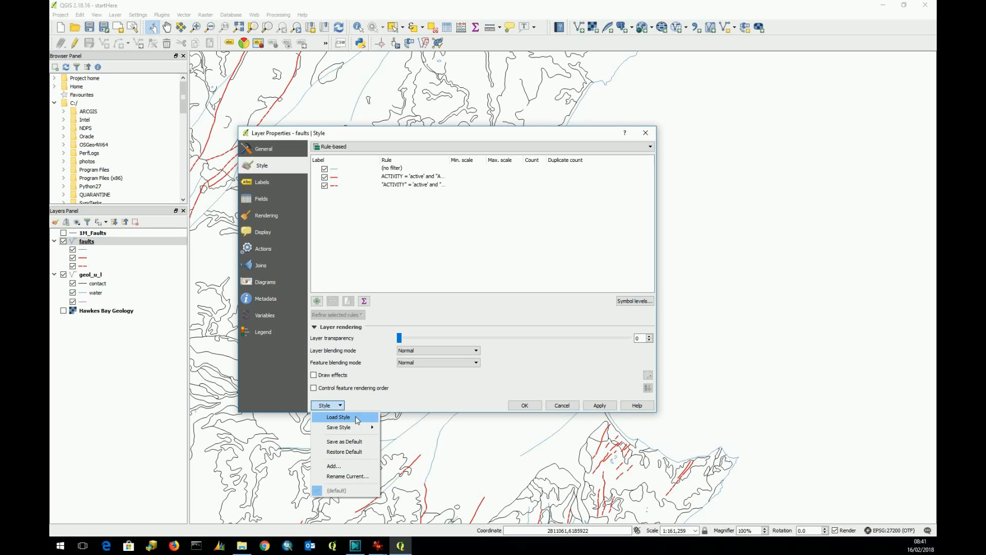
left_click(358, 419)
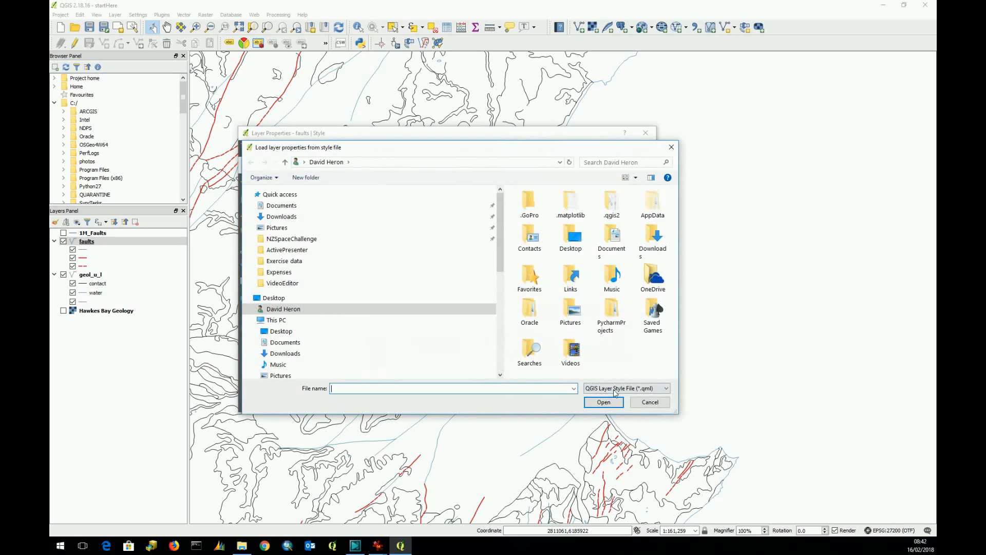
left_click(667, 389)
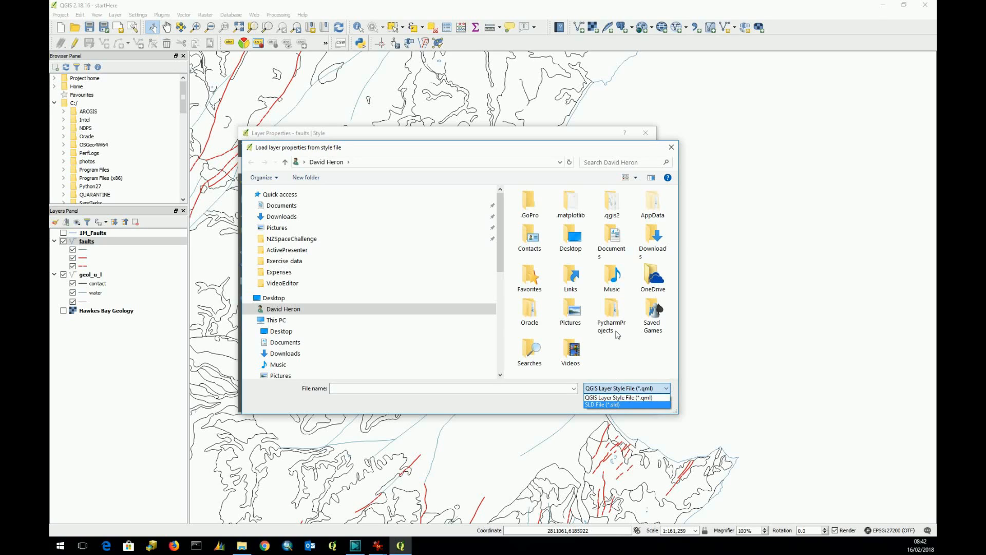
left_click(671, 149)
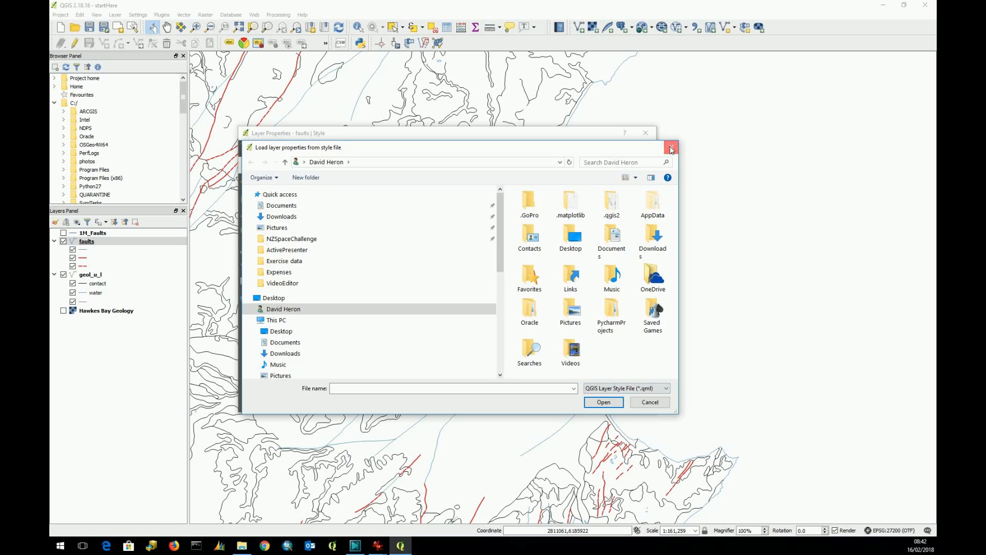
left_click(670, 149)
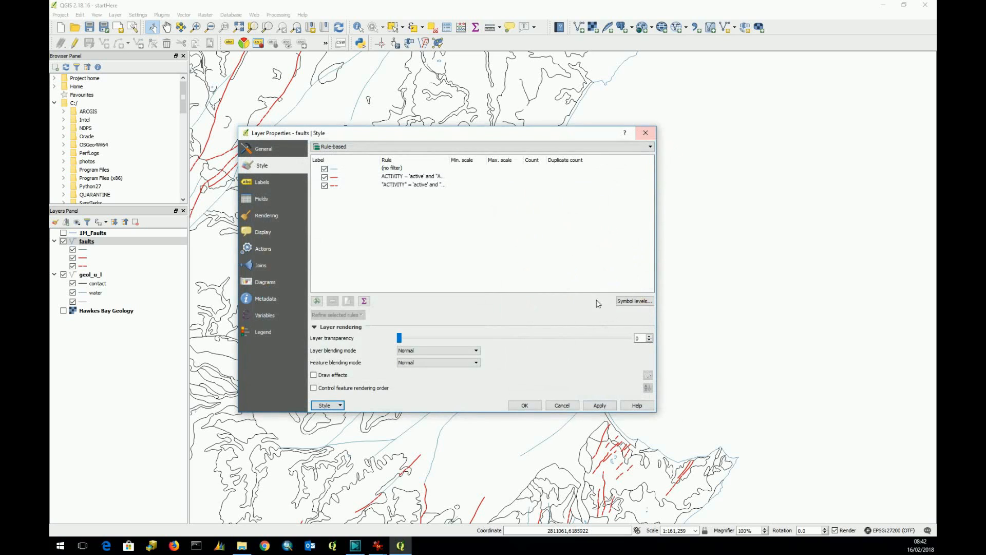
left_click(524, 406)
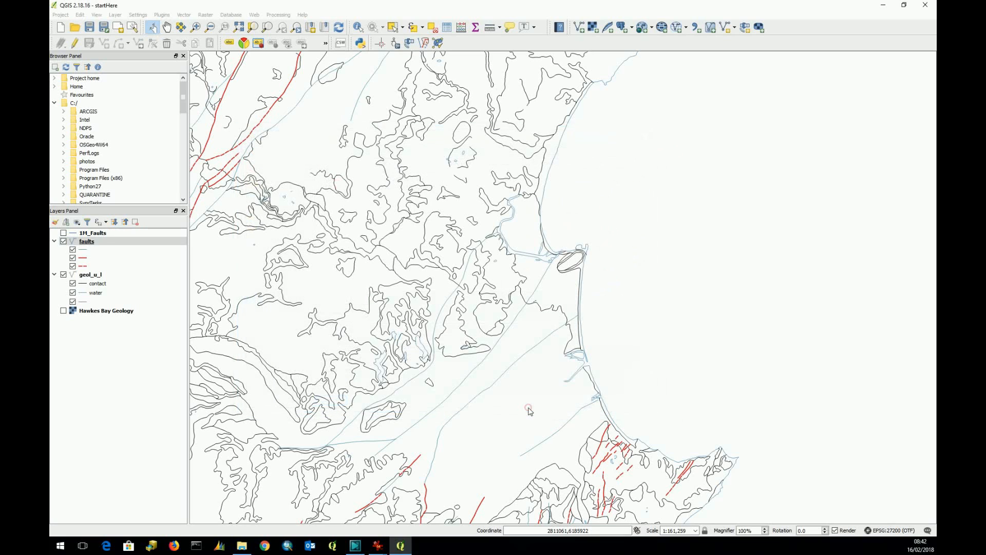
Set the 1M_Faults line width to 0.1 mm and its colour to standard green, and turn the layer on
left_click(73, 233)
double_click(72, 234)
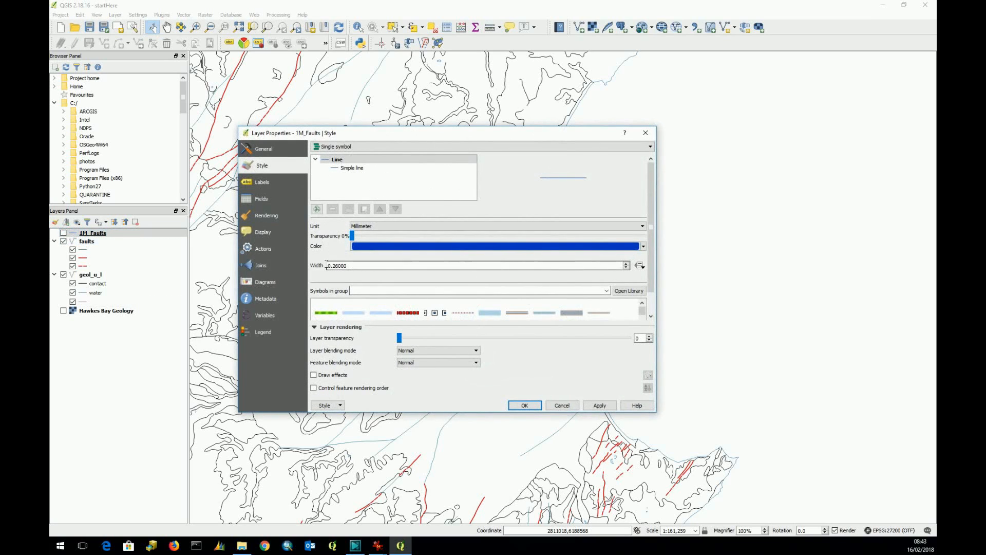
left_click_drag(333, 265, 349, 265)
type("1")
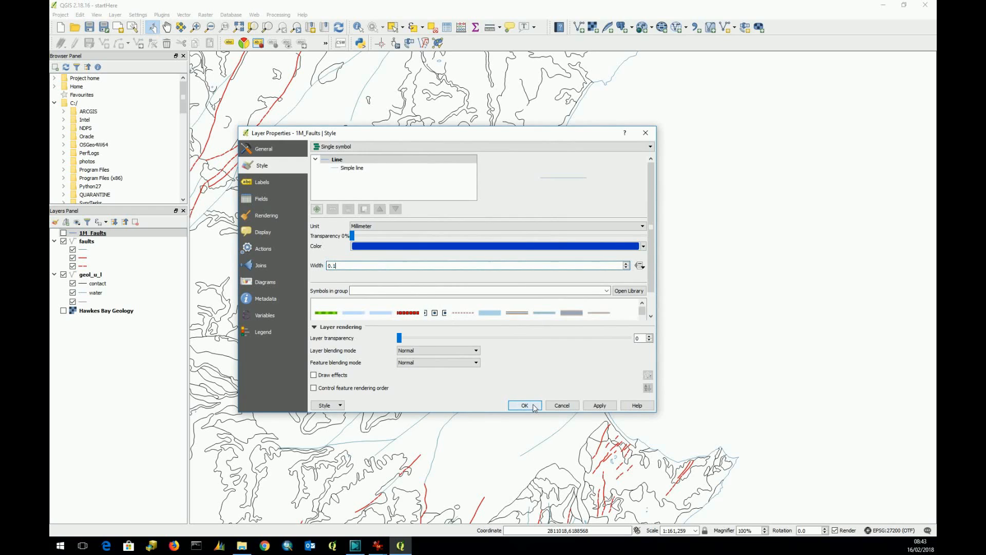
left_click(645, 247)
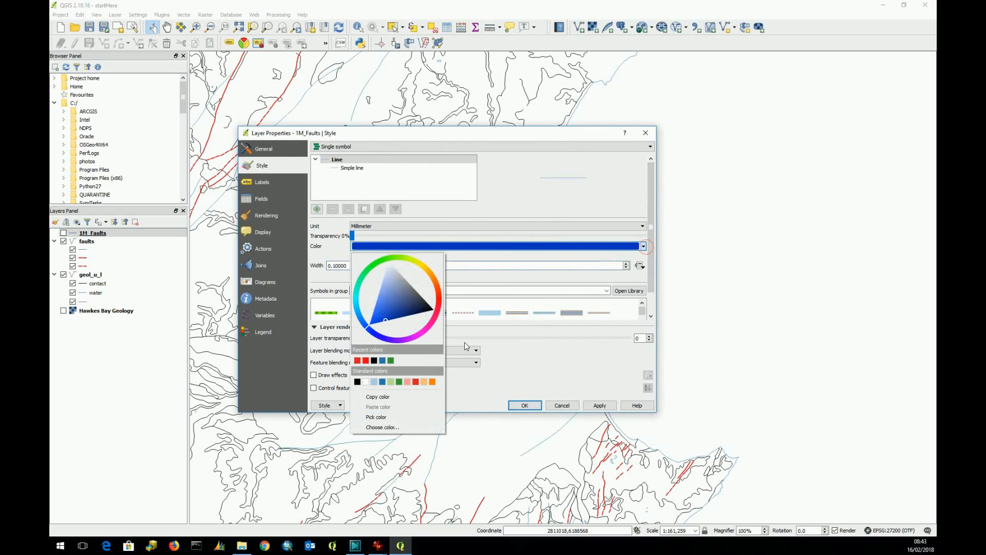
left_click(399, 382)
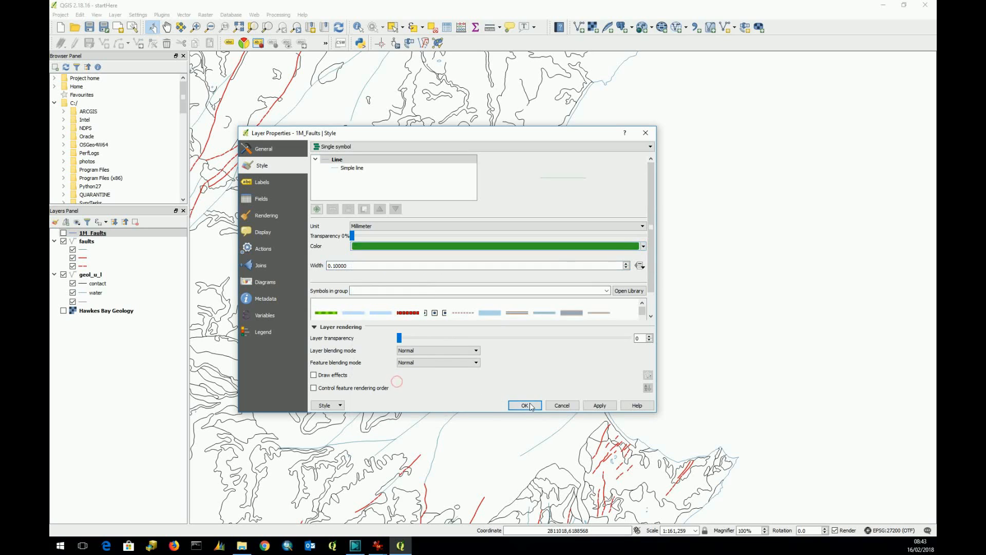
left_click(525, 405)
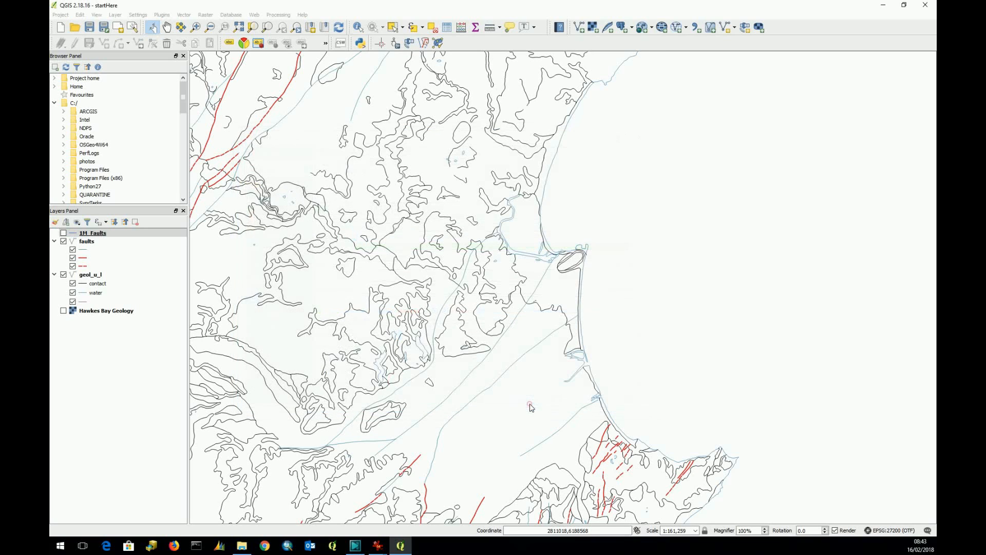
left_click(63, 232)
scroll(513, 383, "up", 2)
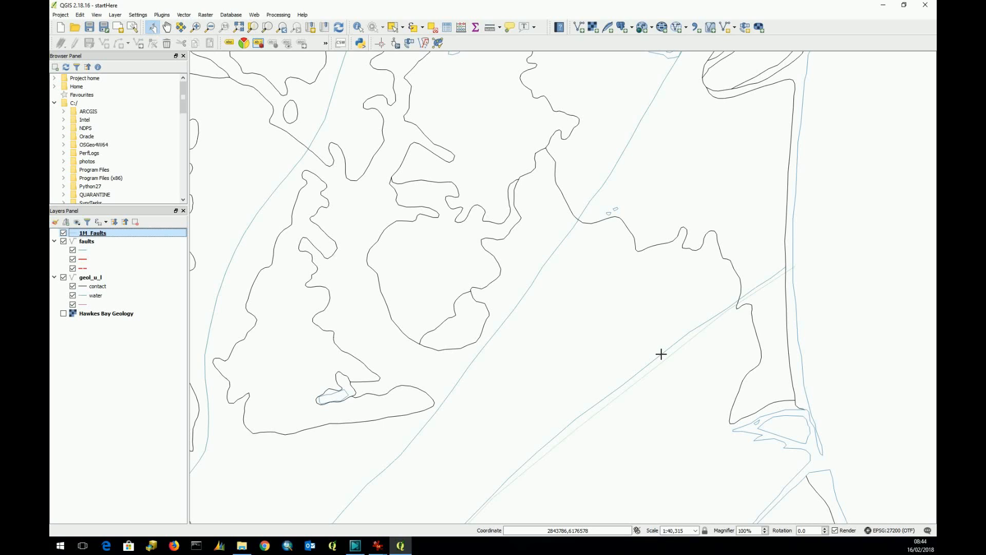
Check the coordinate reference systems of the 1M_Faults and faults layers in their general properties
right_click(95, 235)
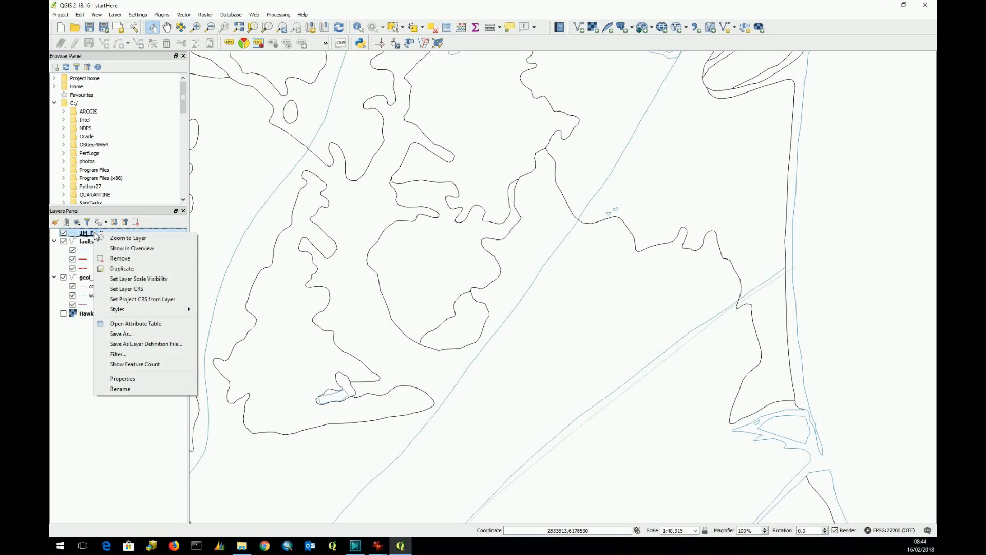
left_click(142, 379)
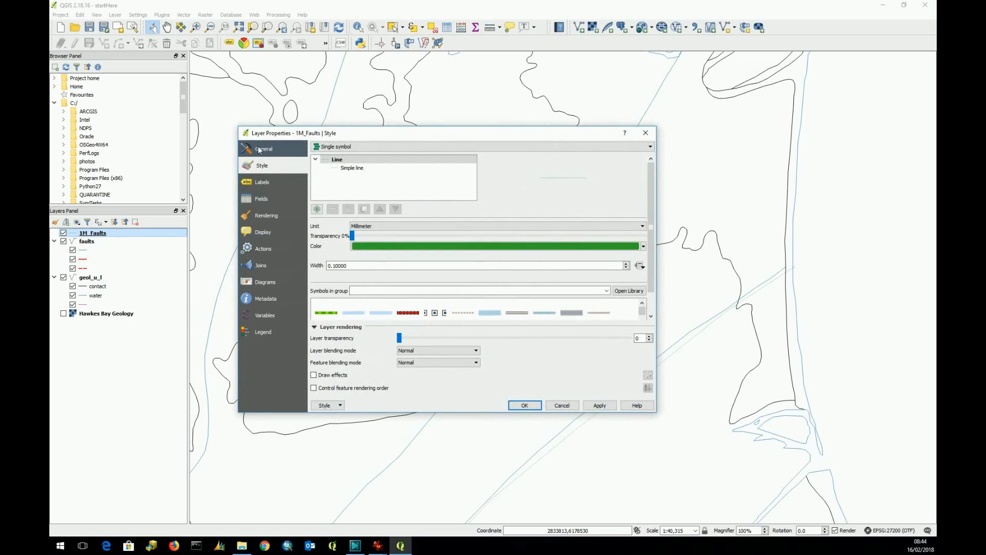
left_click(259, 150)
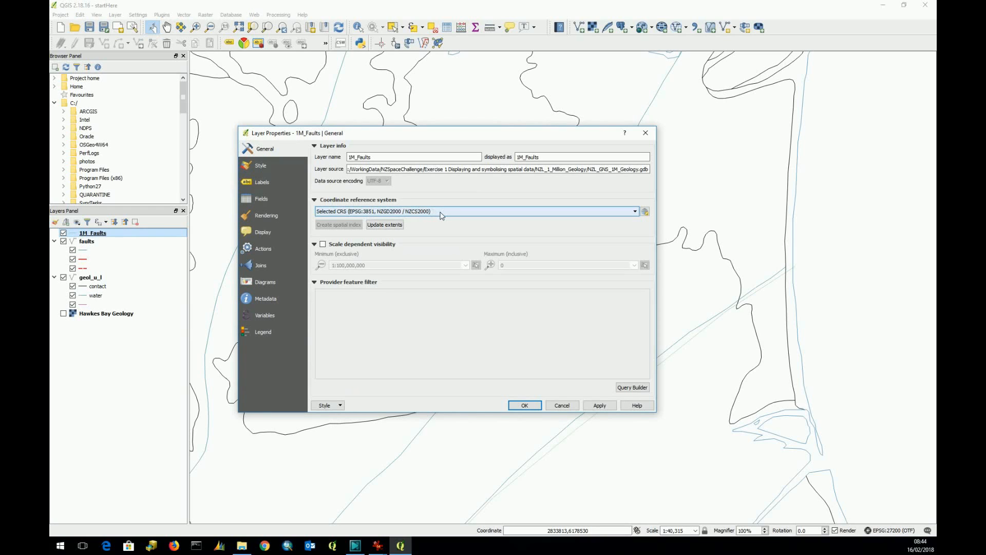
left_click(645, 133)
right_click(84, 241)
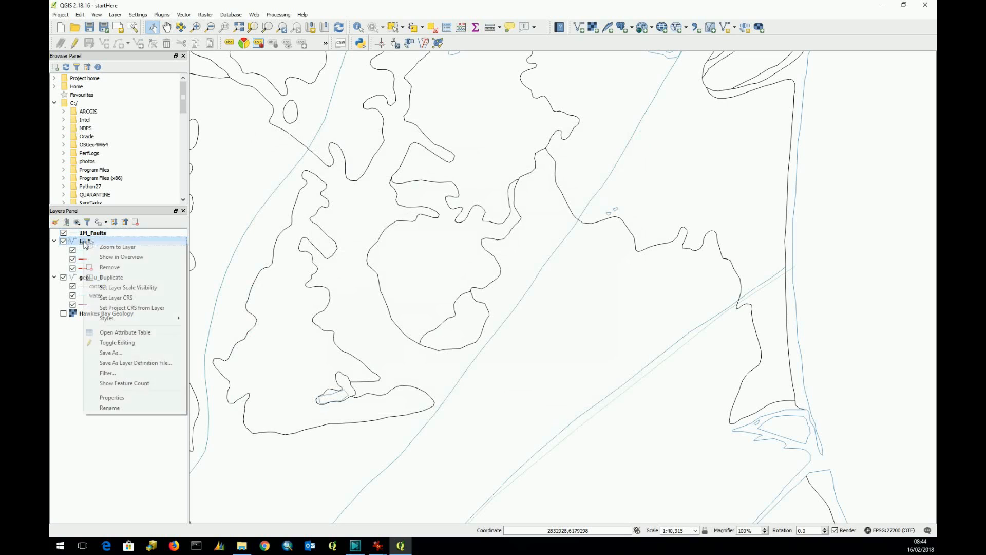
left_click(117, 399)
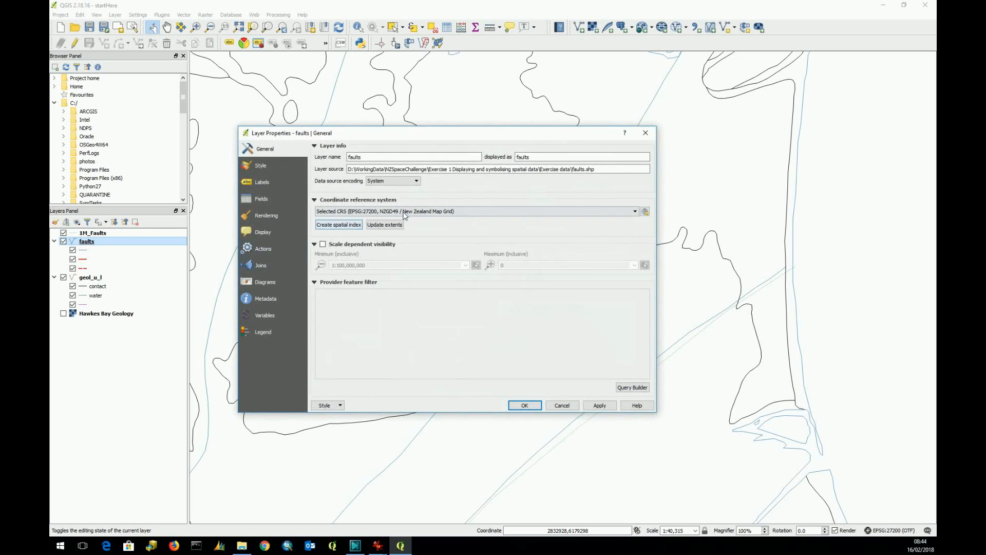
left_click(646, 133)
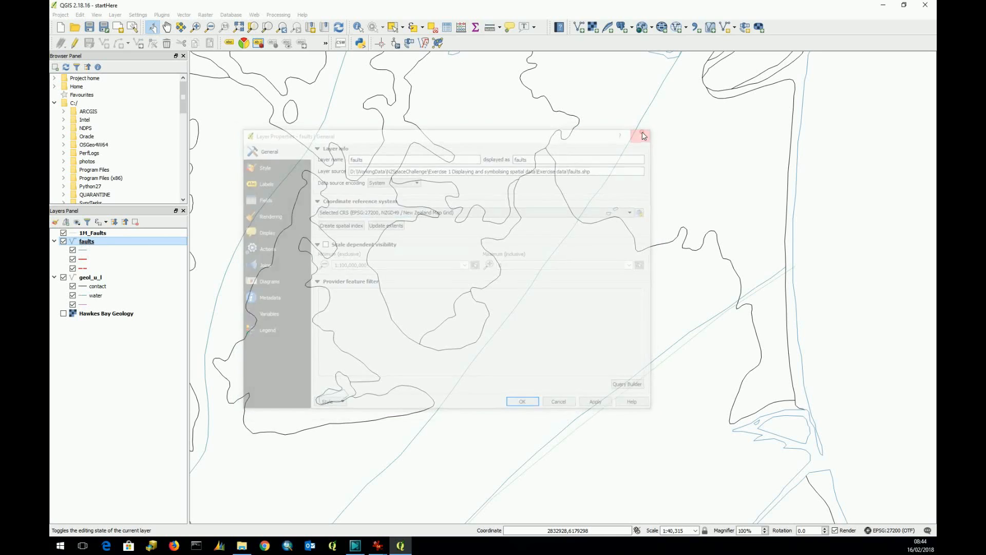
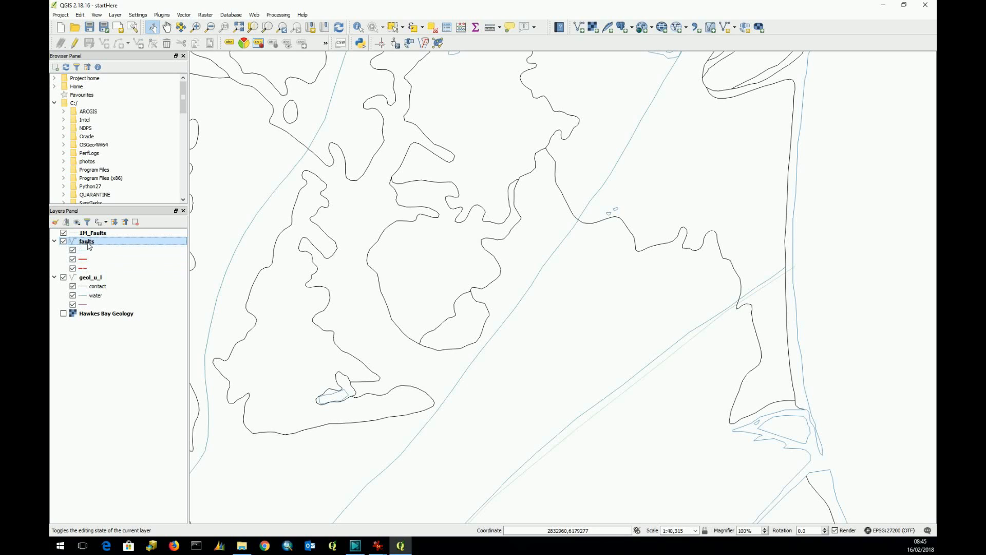
Hide the 1M_Faults layer and identify a fault in the faults layer, testing the tool on neighbouring geology lines and empty space too
left_click(359, 27)
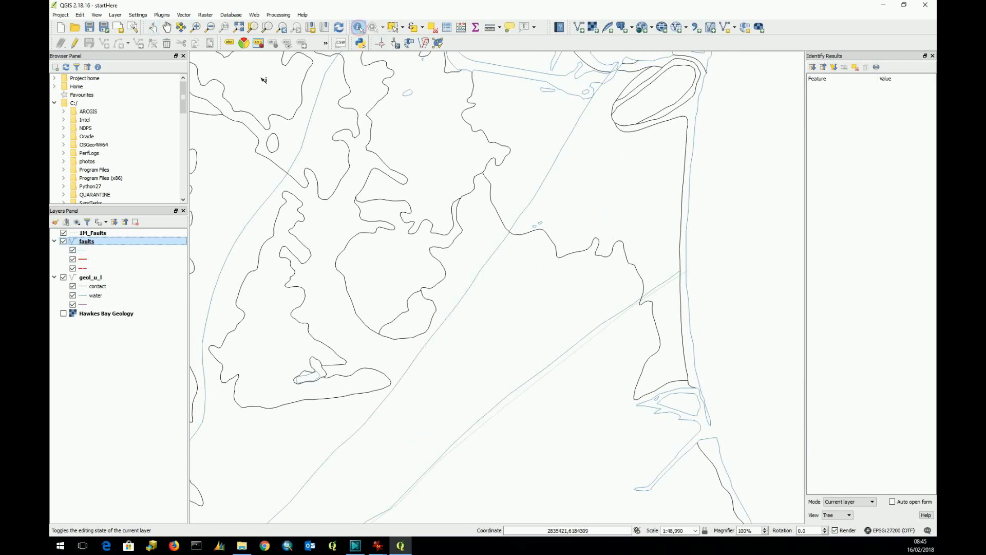
left_click(63, 233)
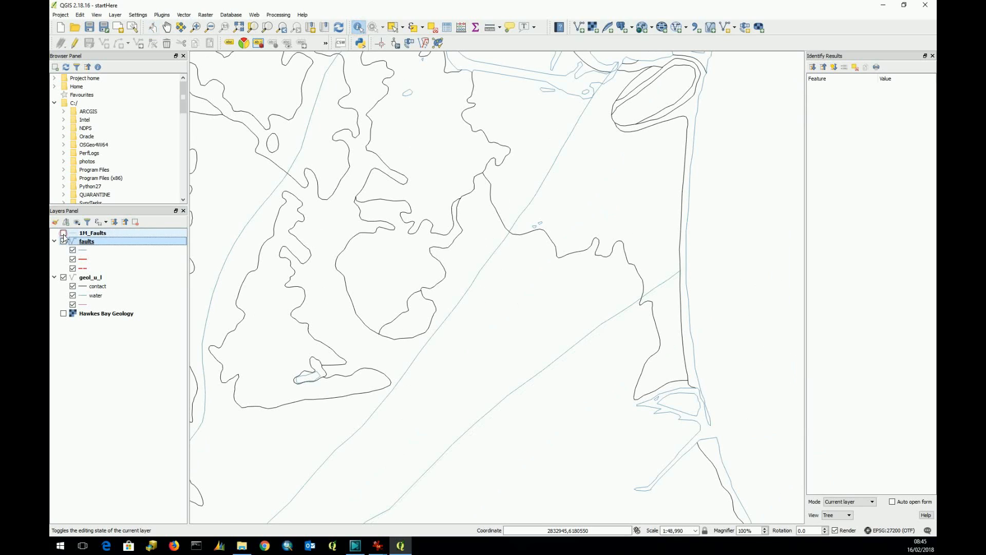
left_click(606, 325)
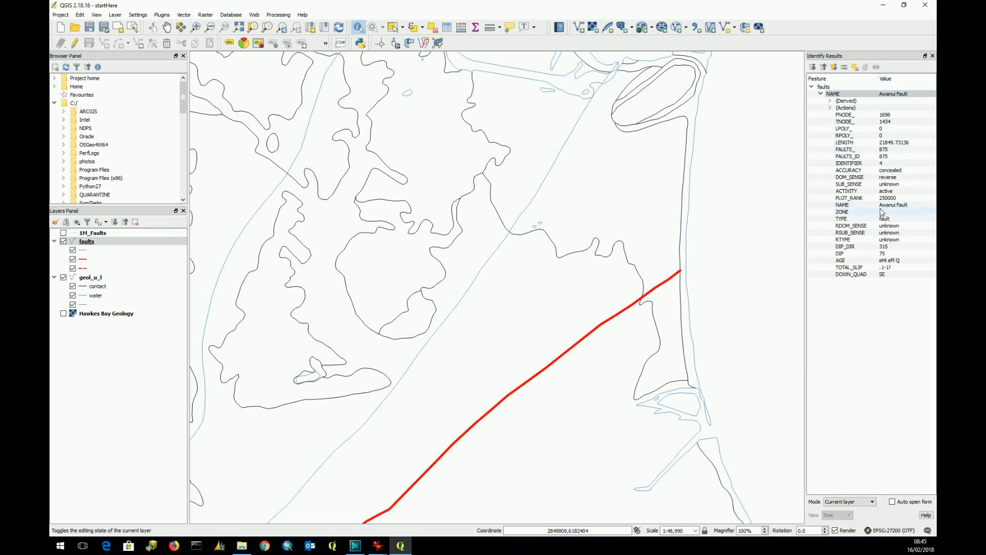
left_click(585, 294)
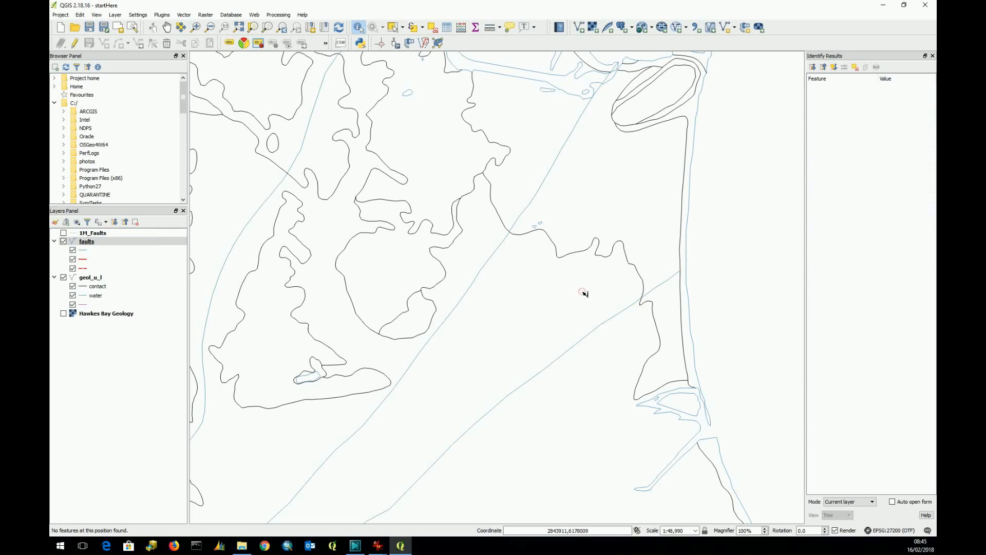
left_click(623, 243)
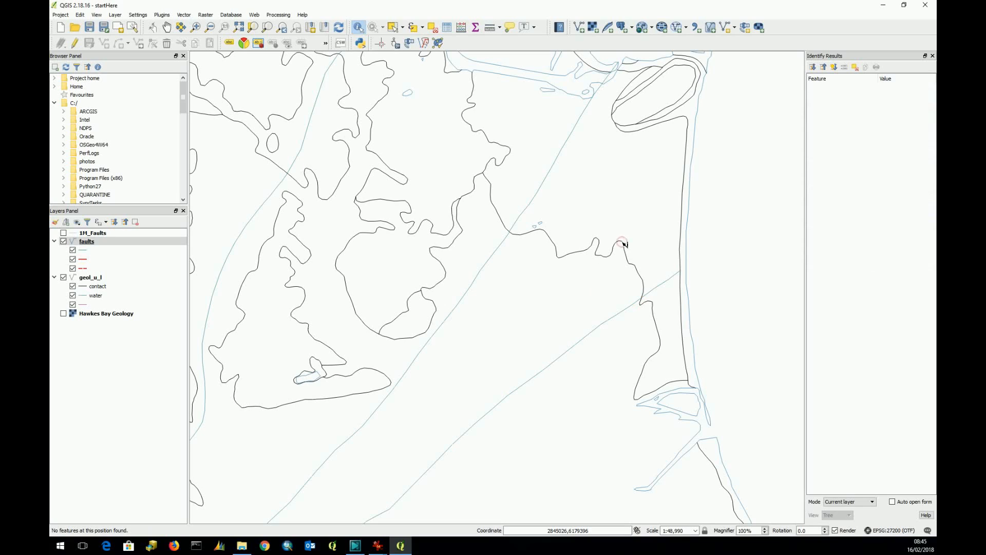
left_click(483, 177)
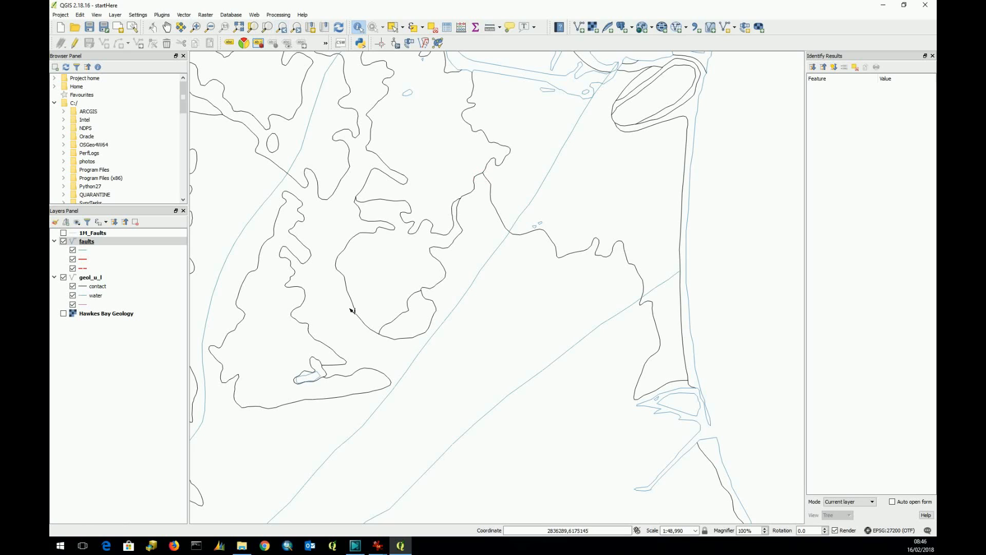
Identify the faults meeting at the three-way junction and inspect the attributes of each one in the results
left_click_drag(344, 493, 584, 200)
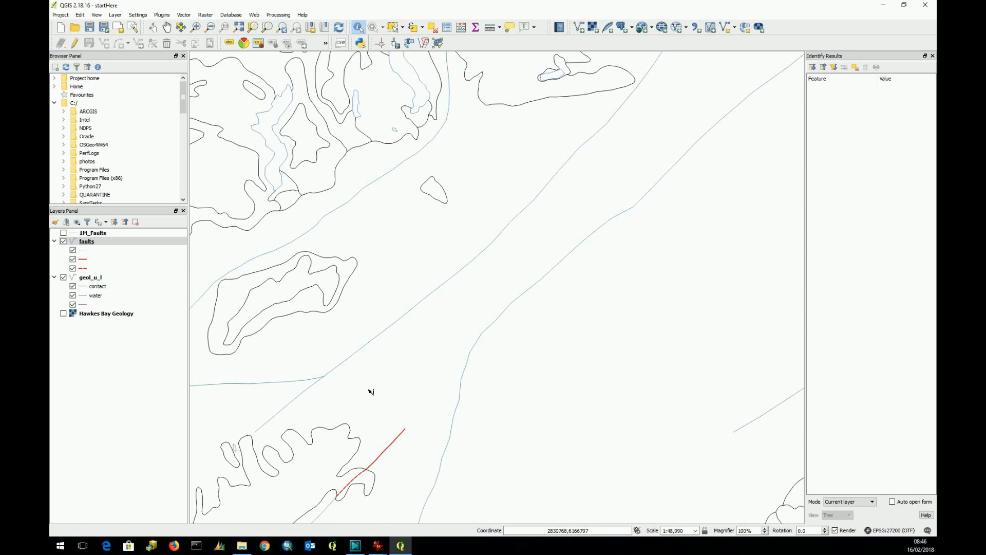
left_click(325, 379)
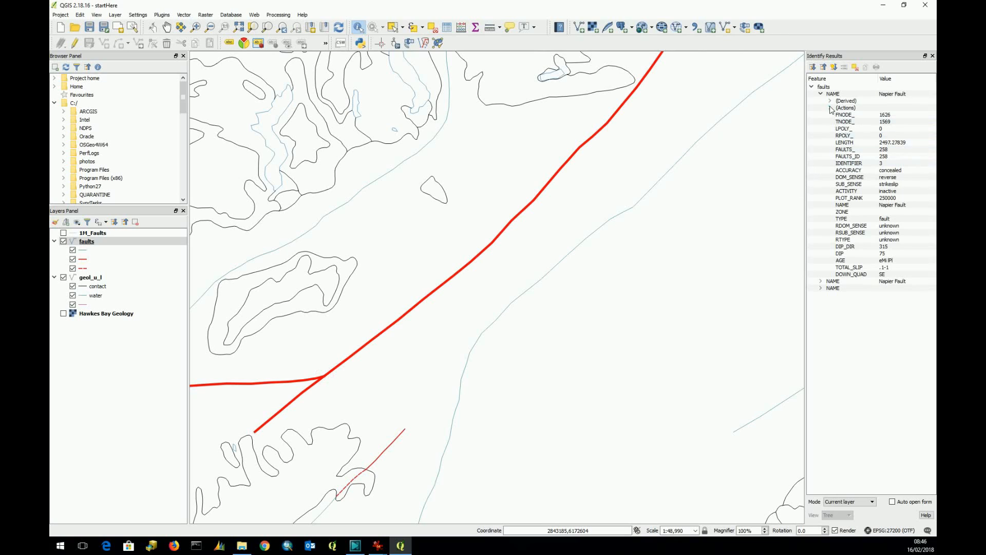
left_click(820, 288)
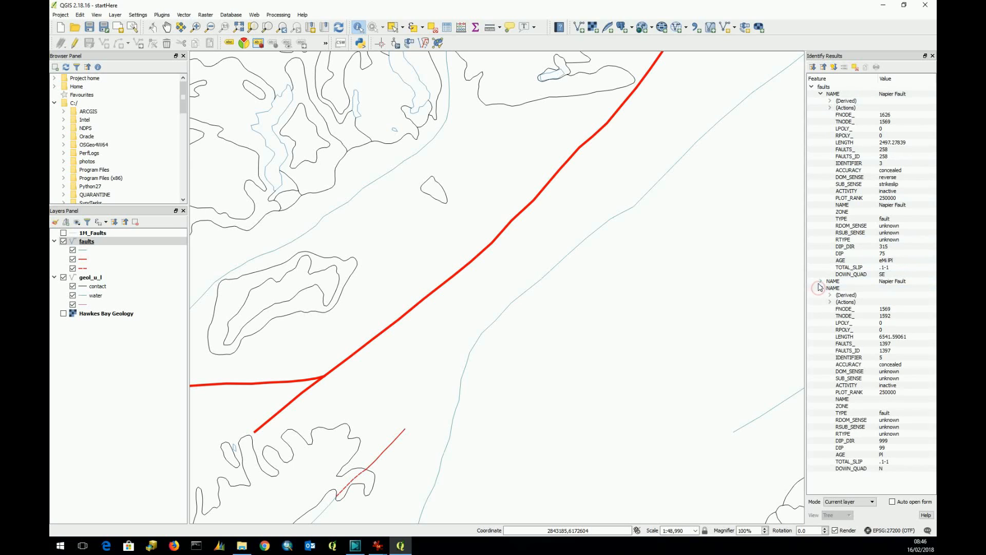
left_click(820, 282)
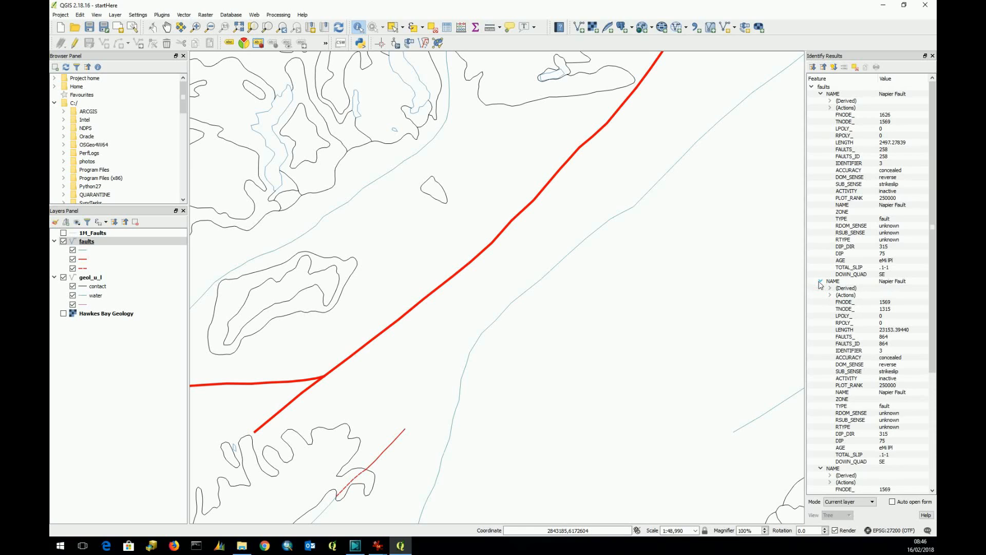
left_click(821, 469)
left_click(819, 281)
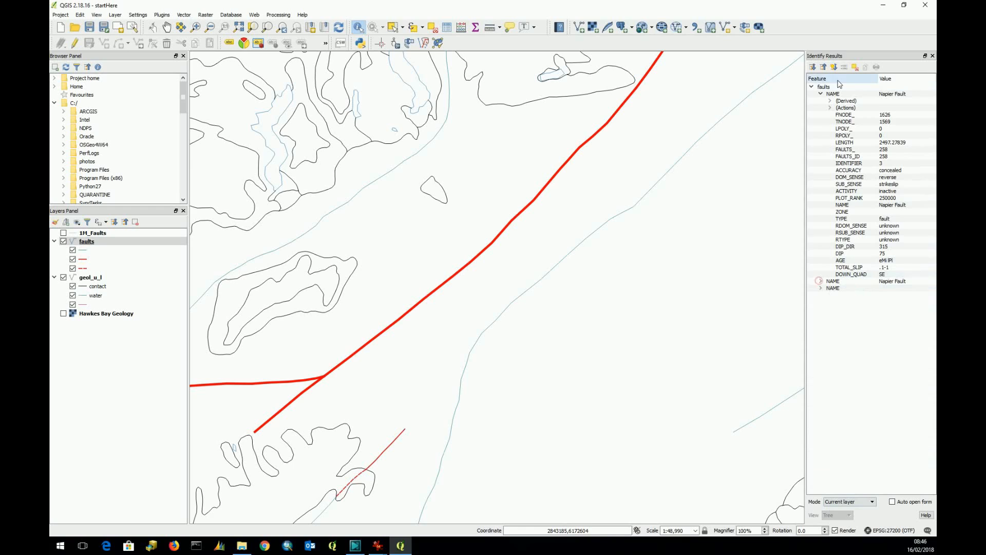
left_click(821, 93)
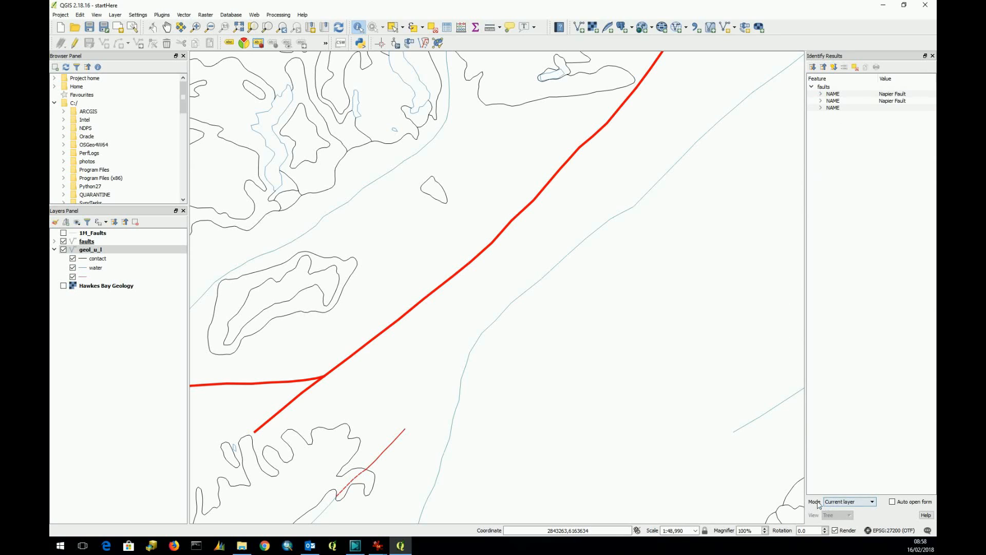
Set the identify mode to Layer selection and select both the faults and geol_u_l layers
left_click(876, 503)
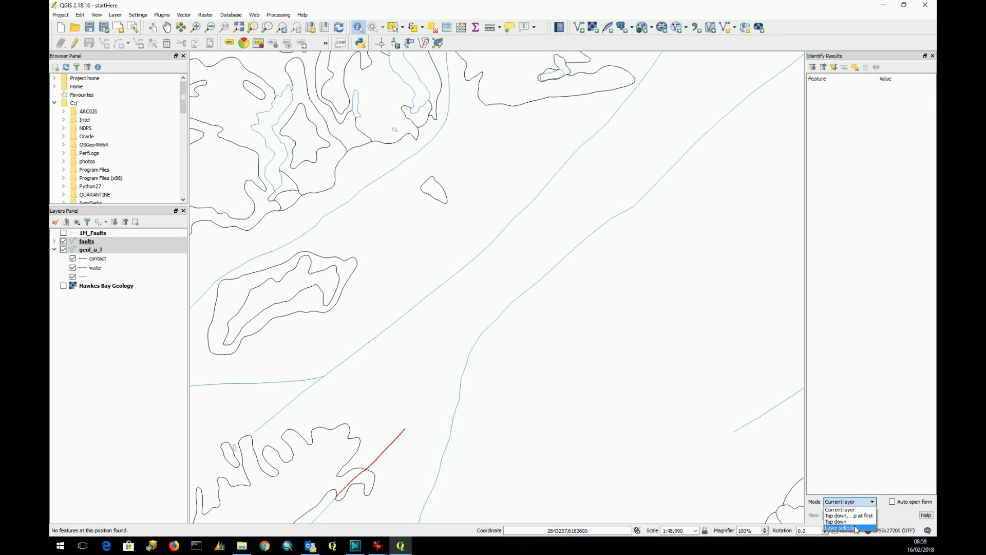
left_click(842, 528)
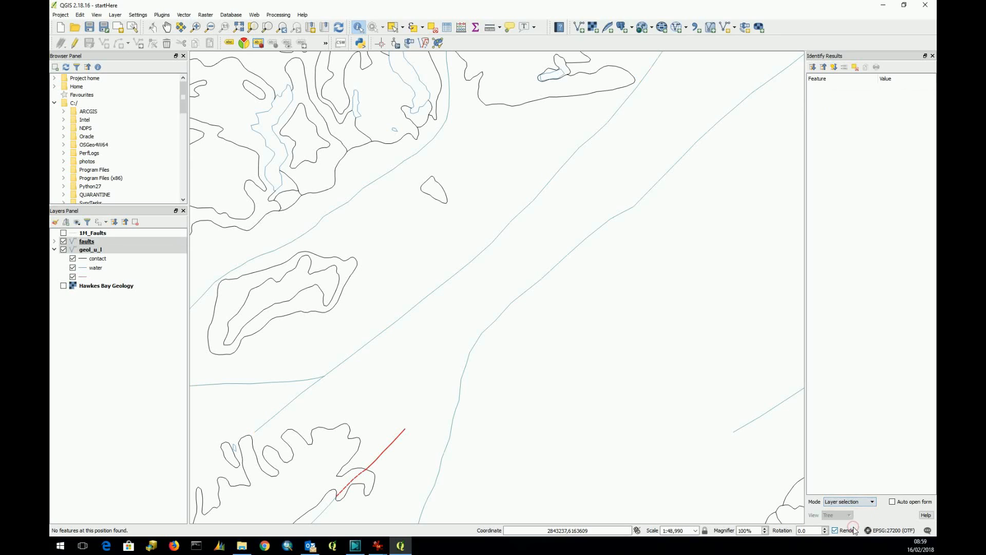
left_click(87, 242)
left_click(89, 250, "ctrl")
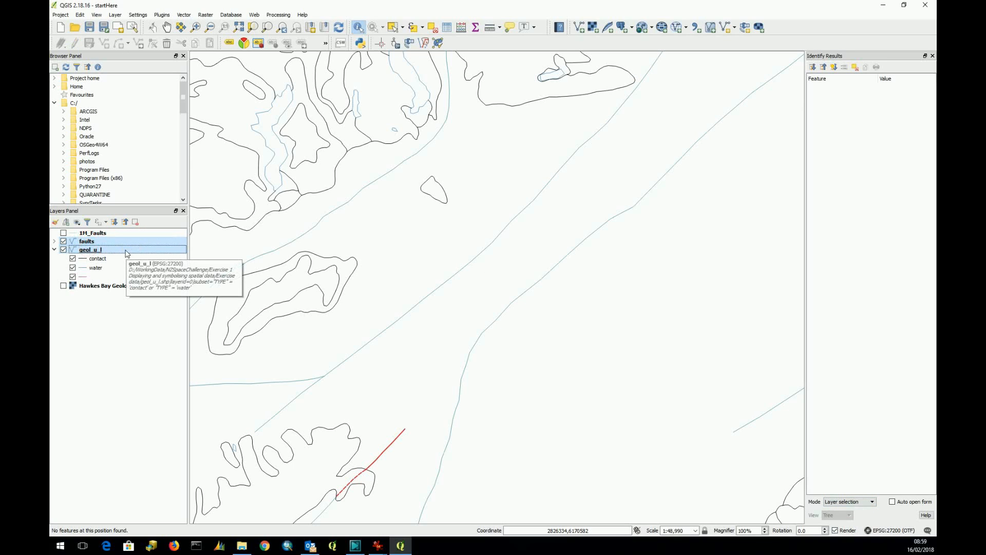
Identify individual fault segments and the contact outlines in the two selected layers
left_click(354, 276)
left_click(412, 308)
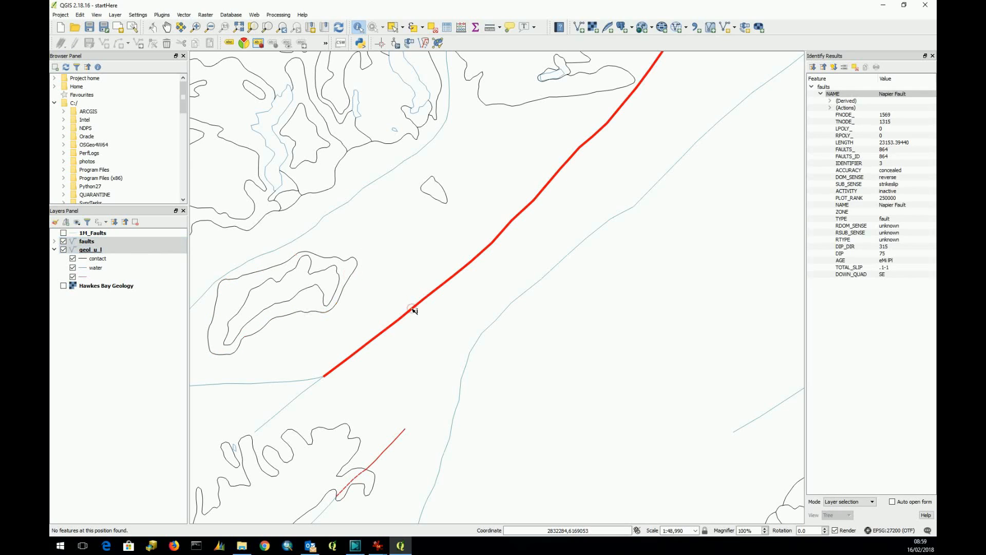
left_click(306, 391)
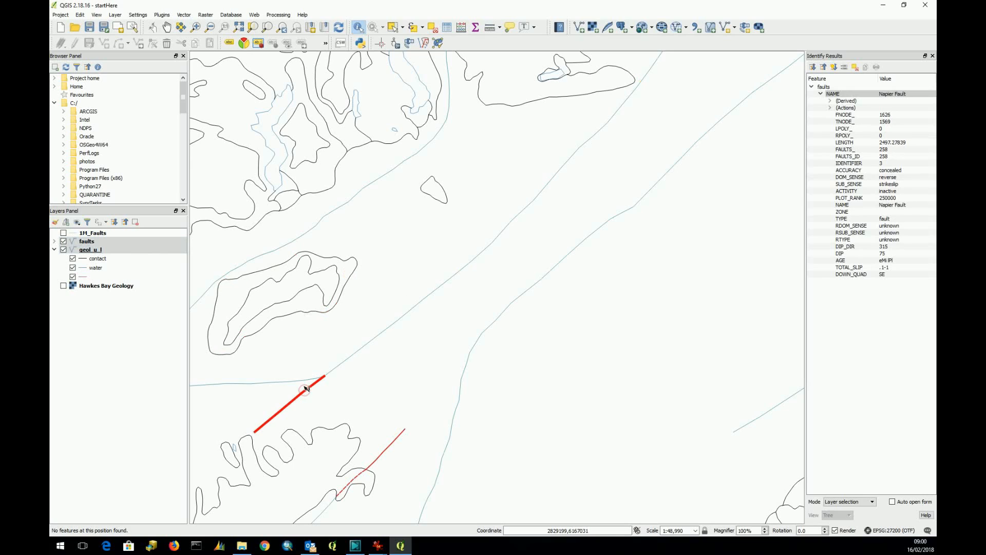
left_click(243, 343)
left_click(349, 278)
Set the identify mode to Top down, stop at first, and inspect the features where a fault crosses a geological contact
left_click(850, 502)
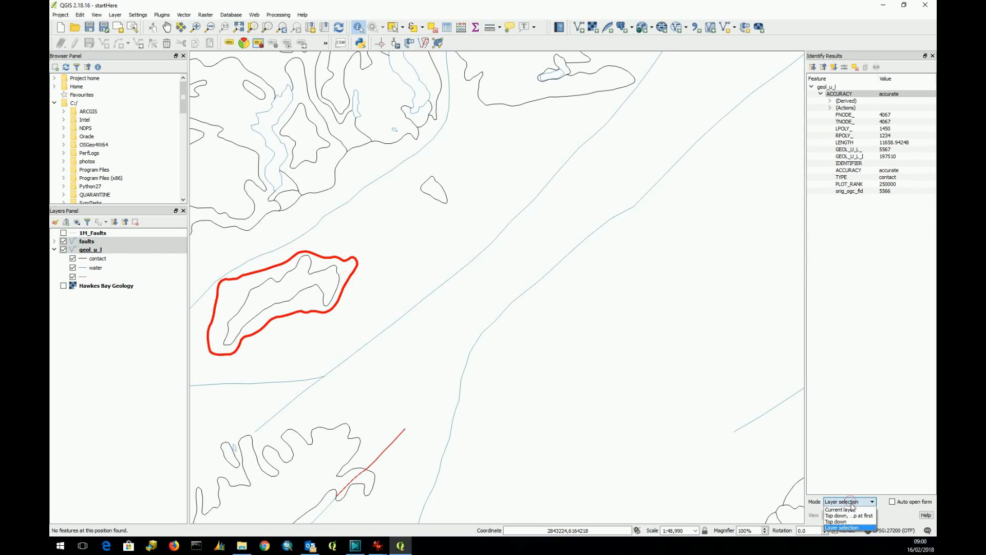
left_click(853, 516)
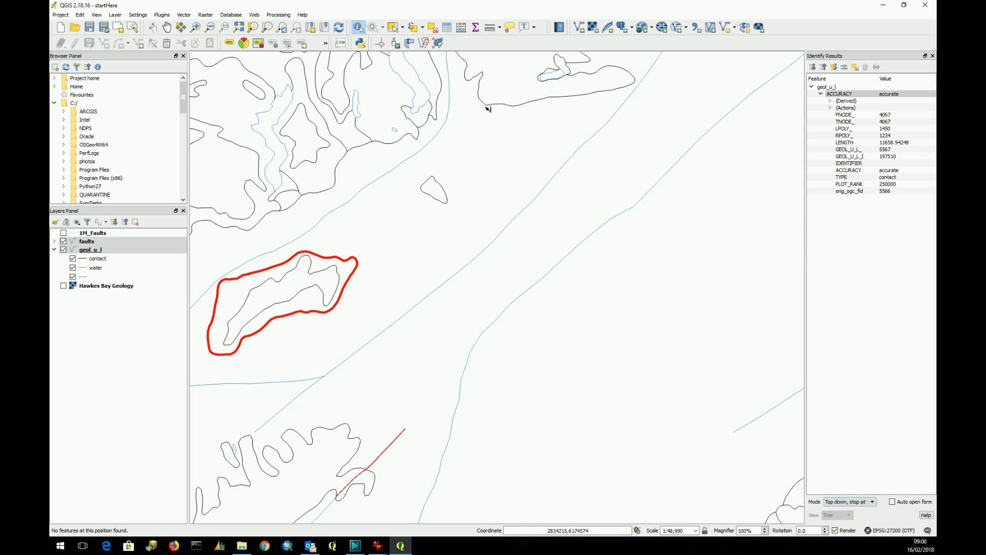
left_click_drag(473, 102, 463, 358)
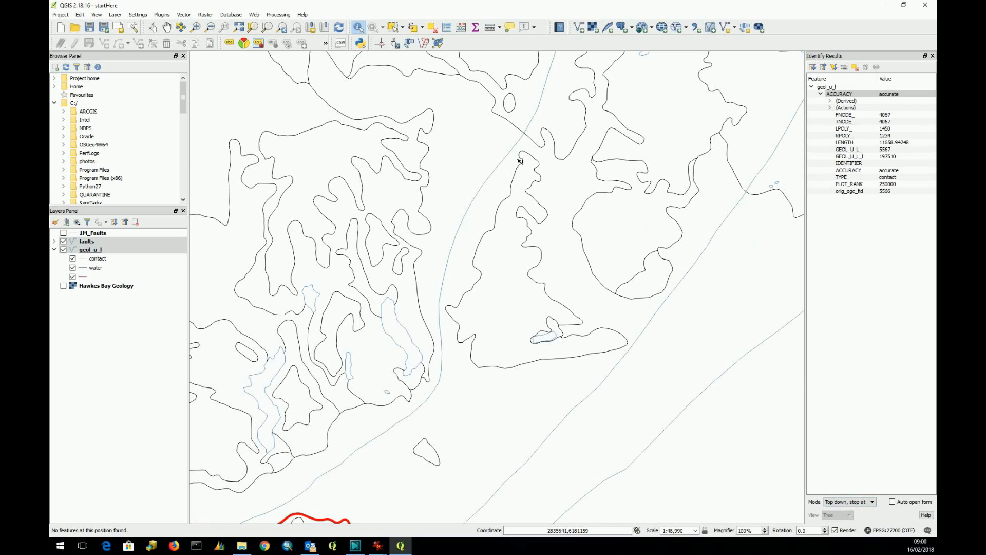
left_click(526, 134)
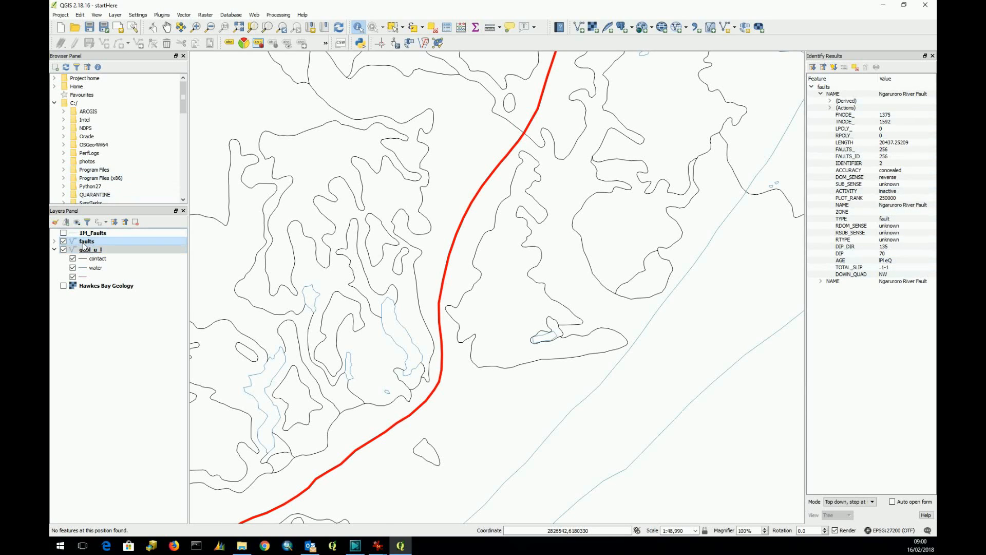
left_click(819, 281)
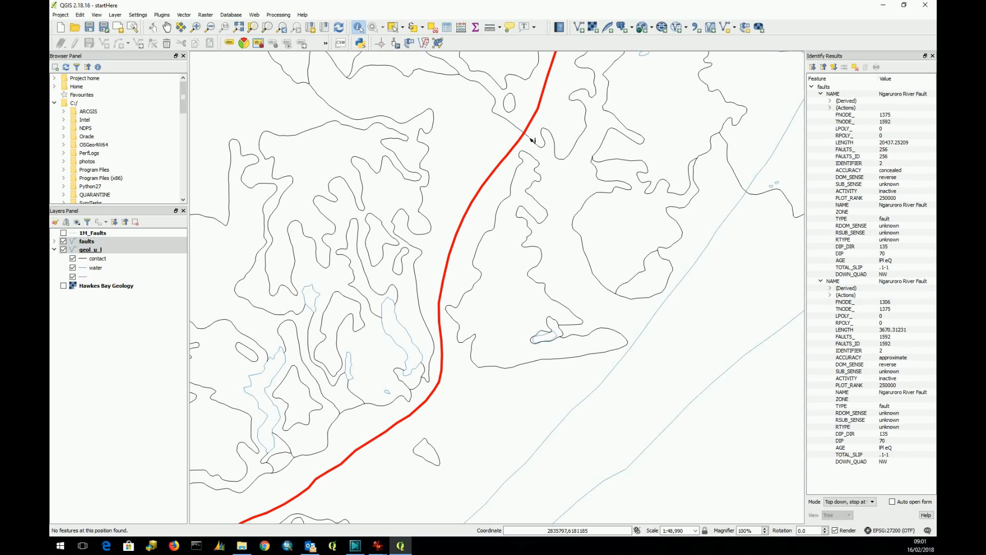
Set the identify mode to Top down, identify the same fault and contact crossing, and expand the faults and geol_u_l results
left_click(872, 502)
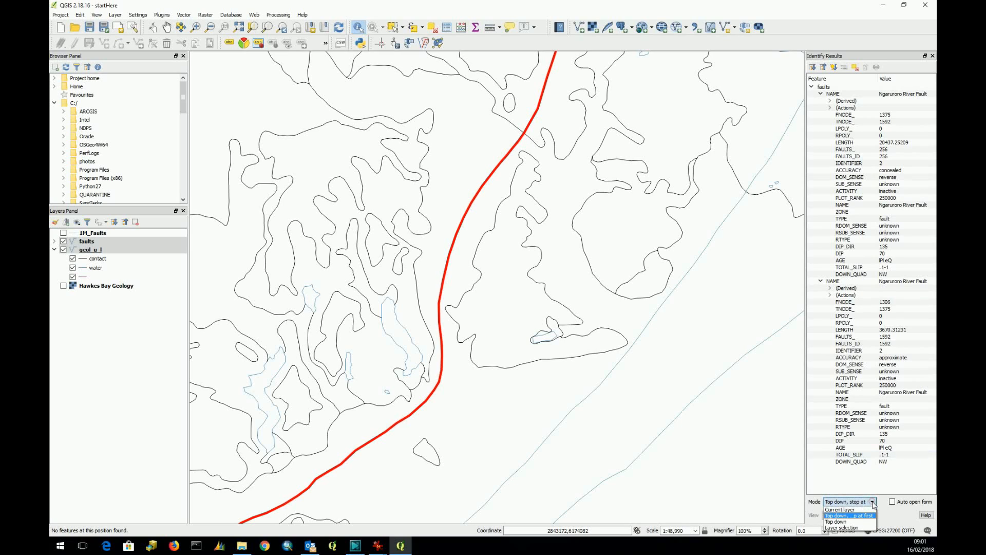
left_click(836, 521)
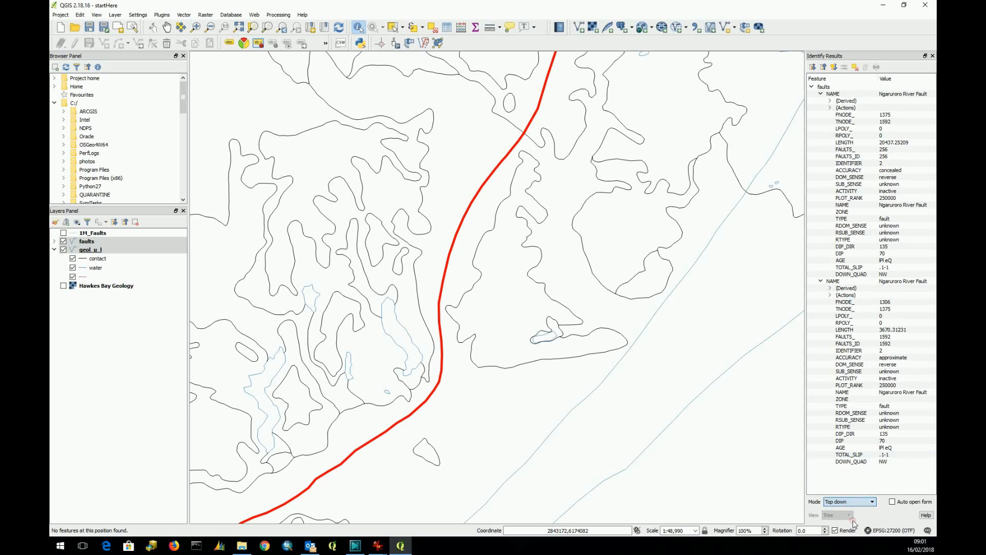
left_click(526, 135)
left_click(527, 135)
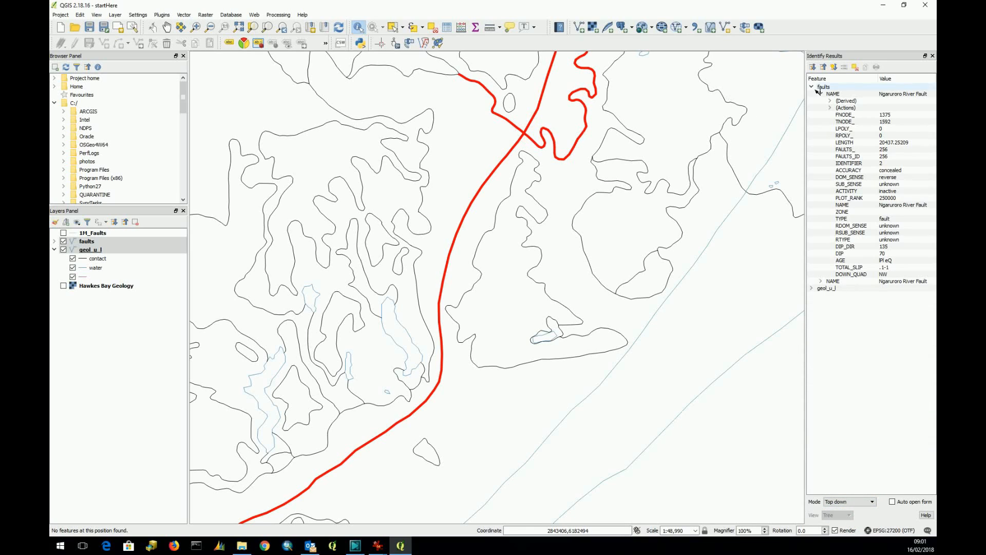
left_click(820, 281)
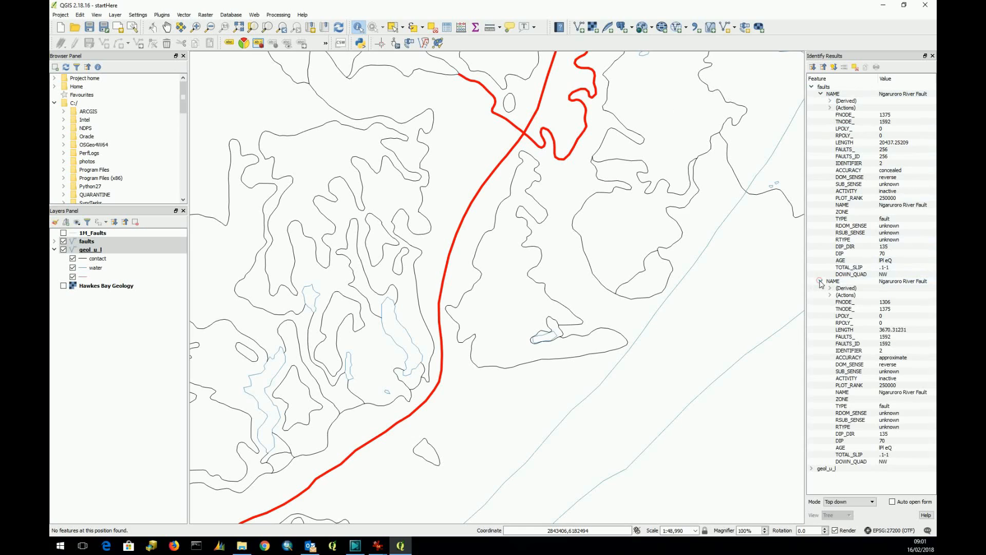
left_click(812, 468)
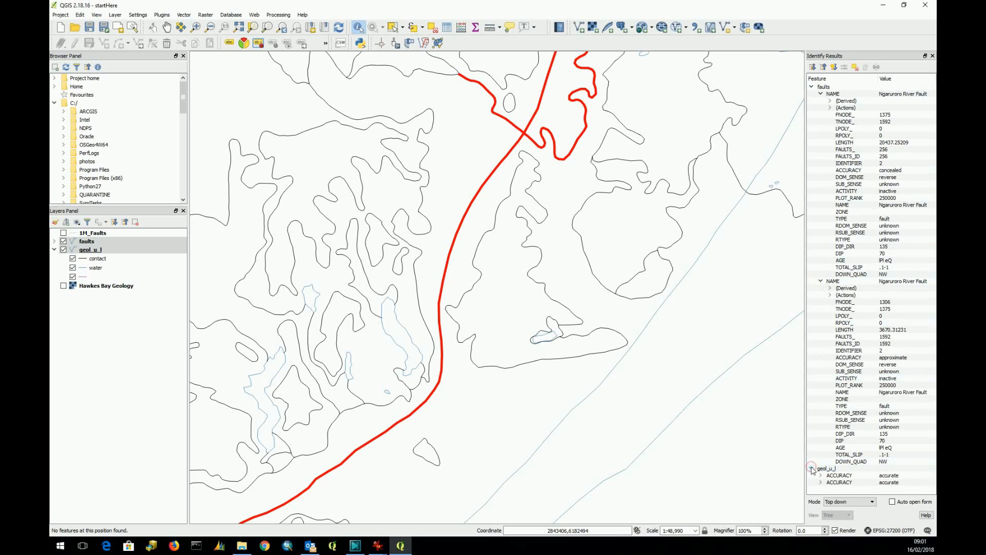
left_click(821, 476)
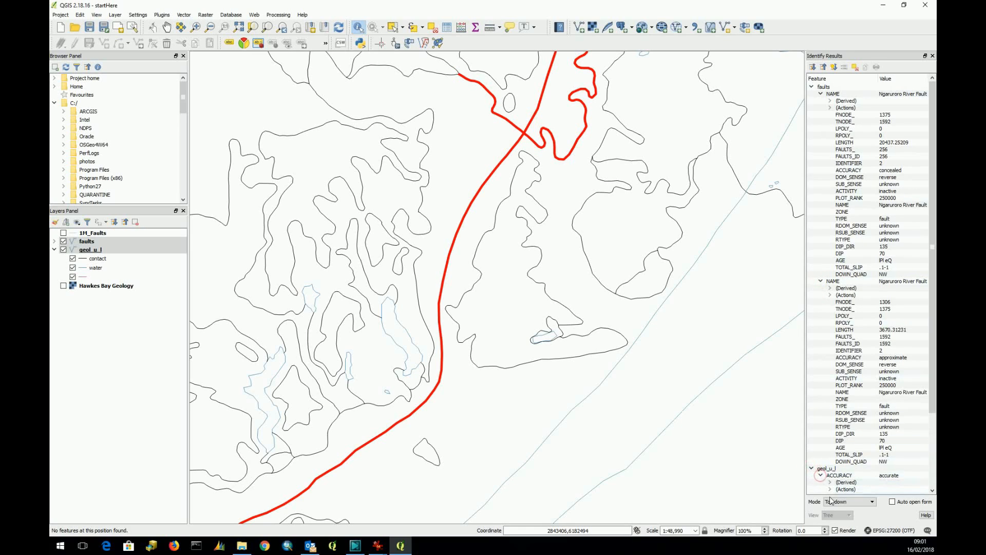
left_click(830, 489)
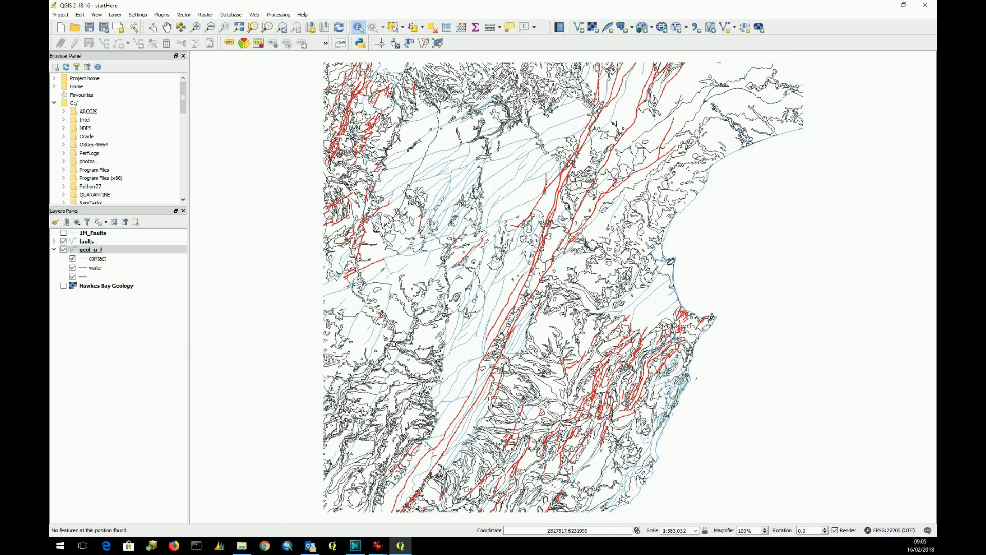
Start a delimited text layer and choose Structure.csv from the Exercise 1 Exercise data folder as its source
left_click(695, 29)
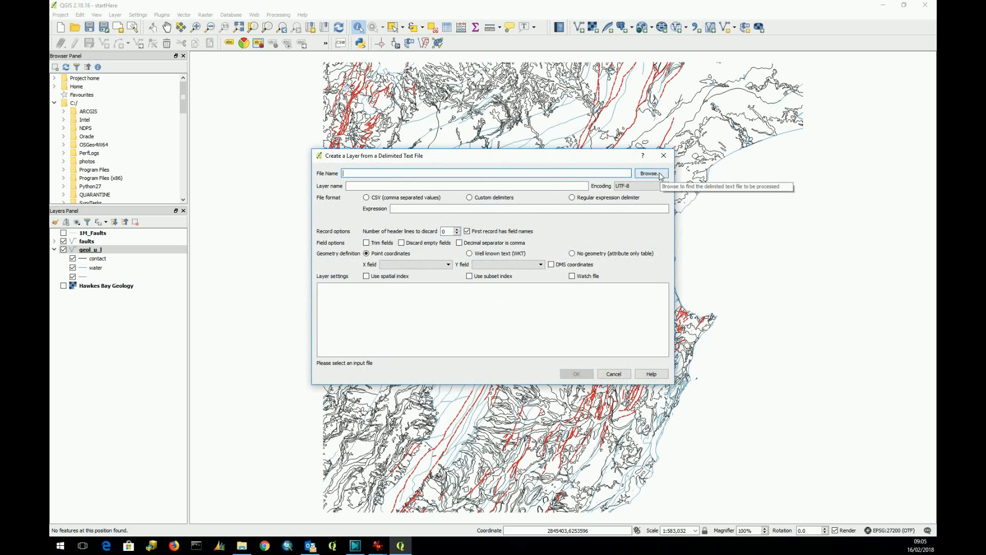
left_click(661, 175)
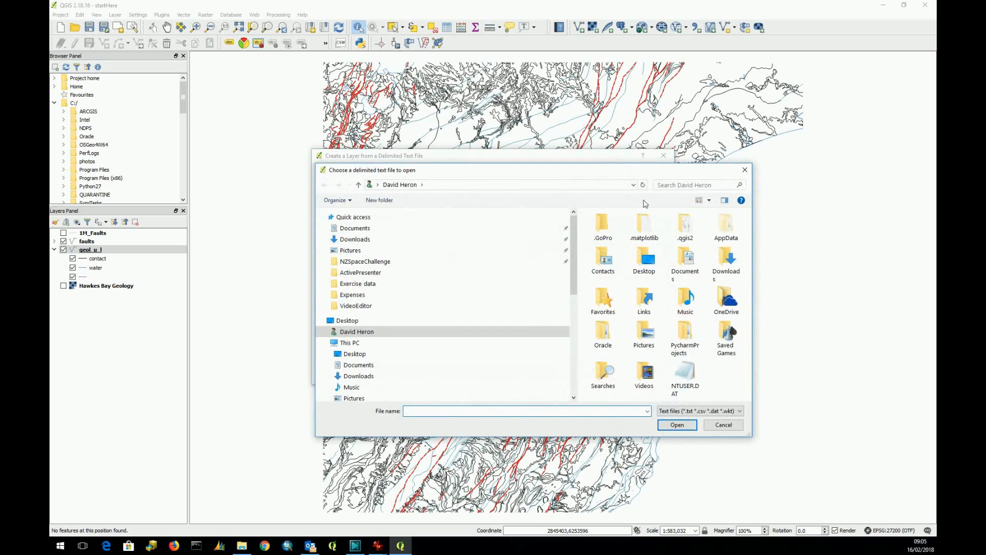
left_click(373, 263)
double_click(606, 231)
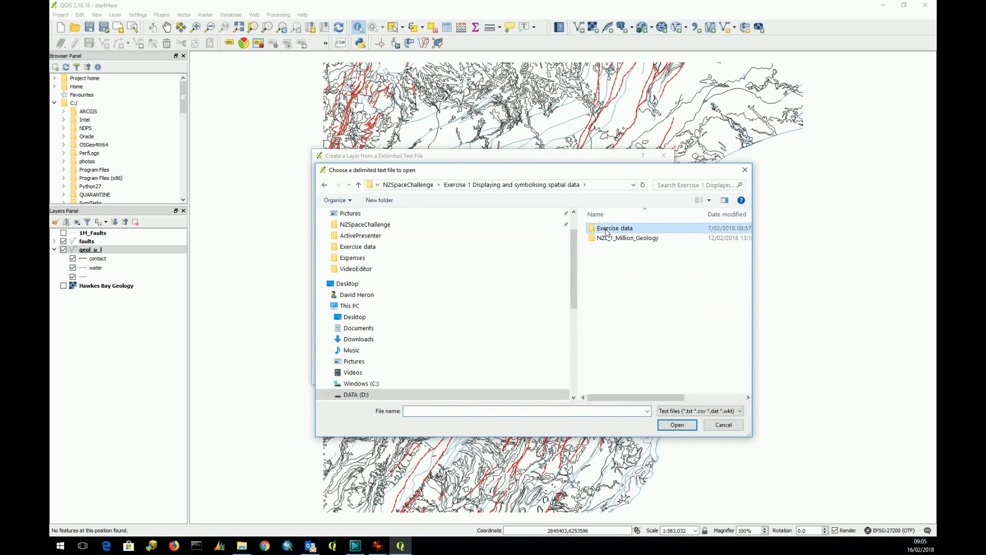
double_click(606, 231)
left_click(616, 250)
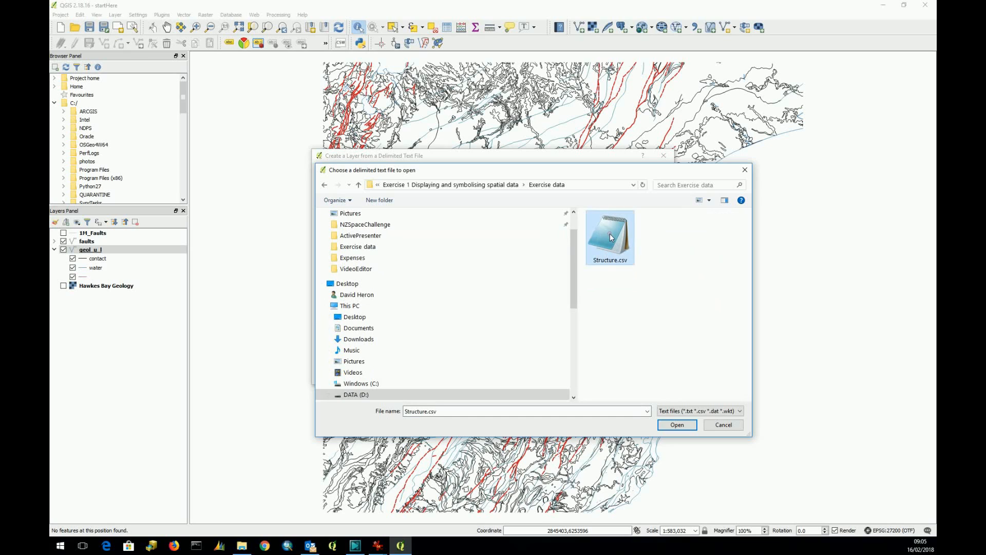
left_click(682, 429)
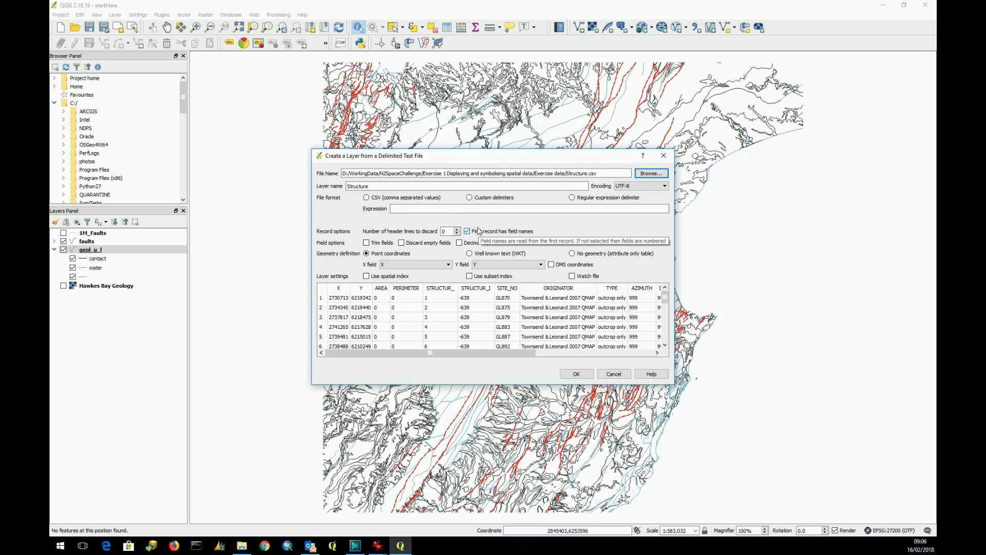
Read Structure.csv as comma separated values with point coordinates from the X and Y fields, and create the Structure layer
left_click(366, 197)
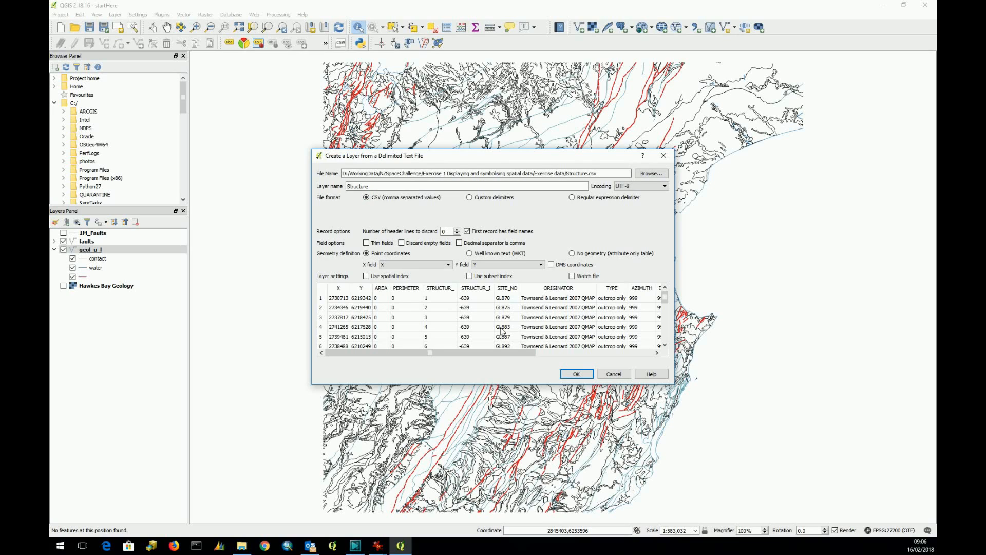
left_click(469, 198)
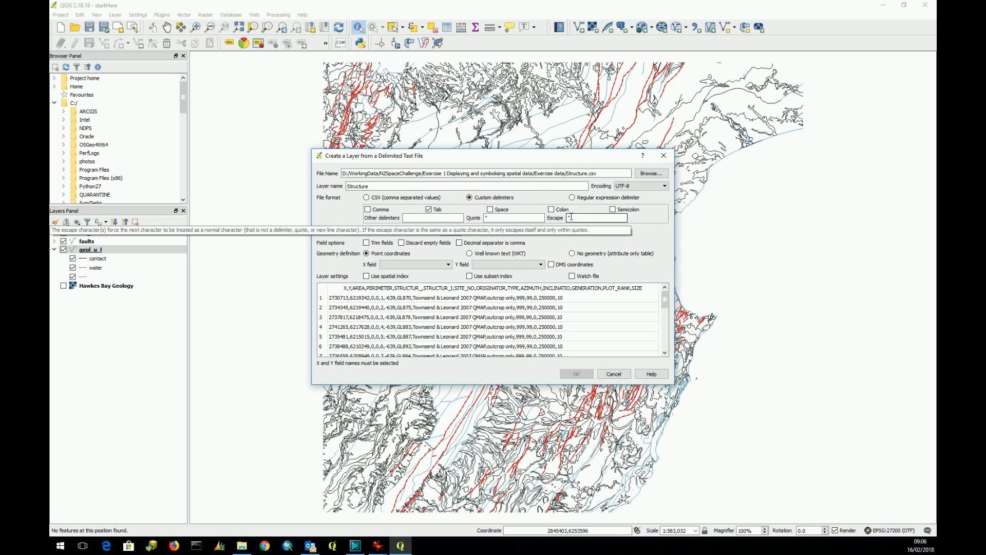
left_click(366, 199)
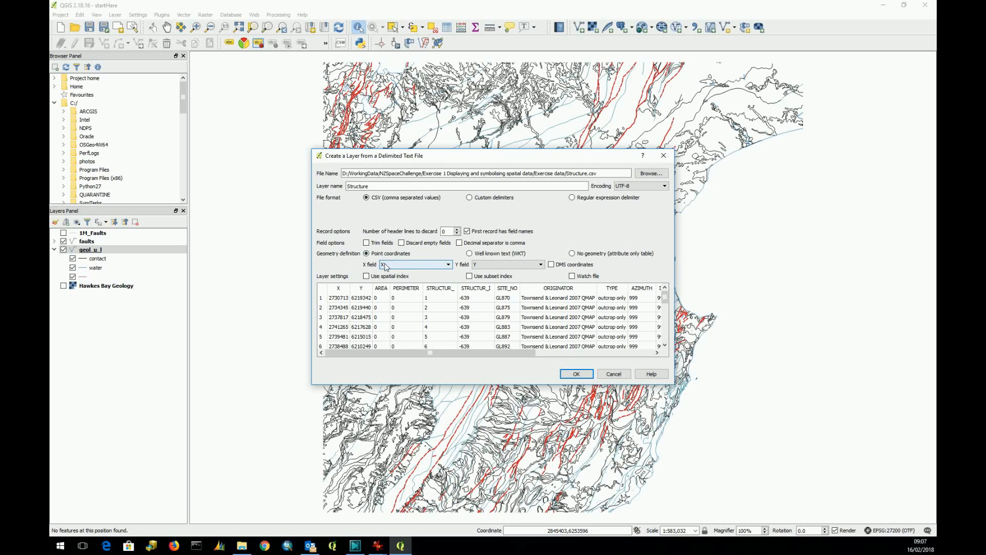
left_click(446, 265)
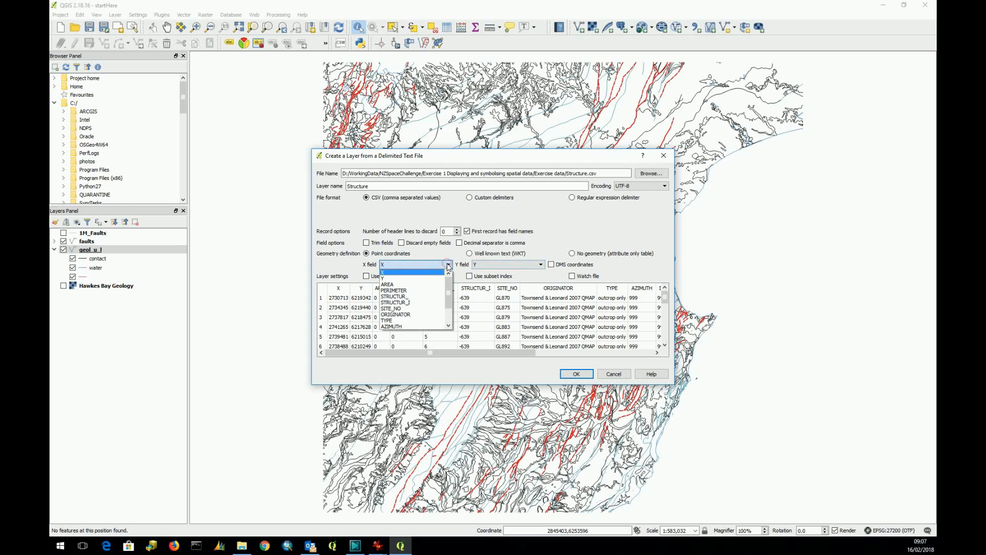
left_click(389, 272)
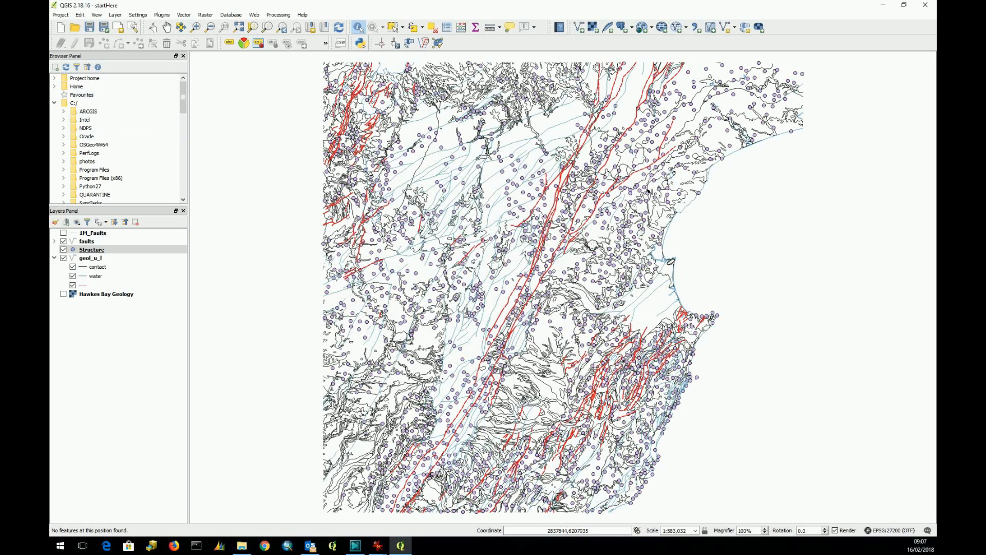
Open the Structure layer's attribute table and examine its columns from X and Y through to SIZE
left_click(91, 250)
right_click(91, 252)
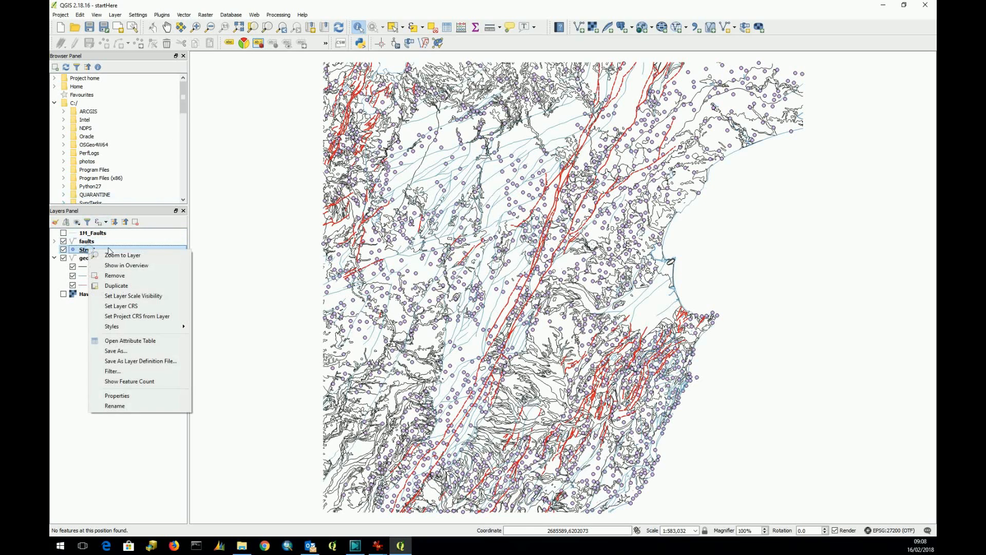
left_click(124, 341)
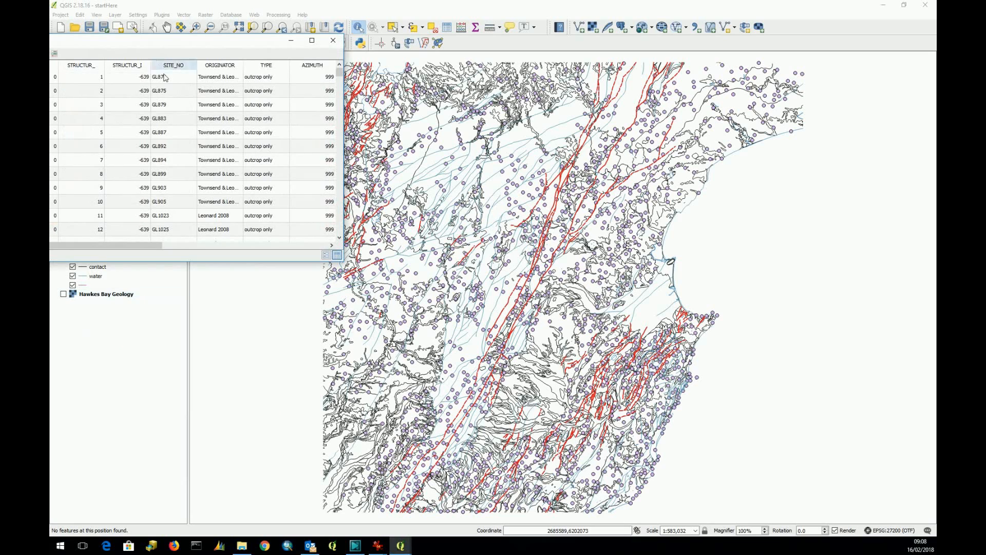
left_click_drag(157, 44, 424, 296)
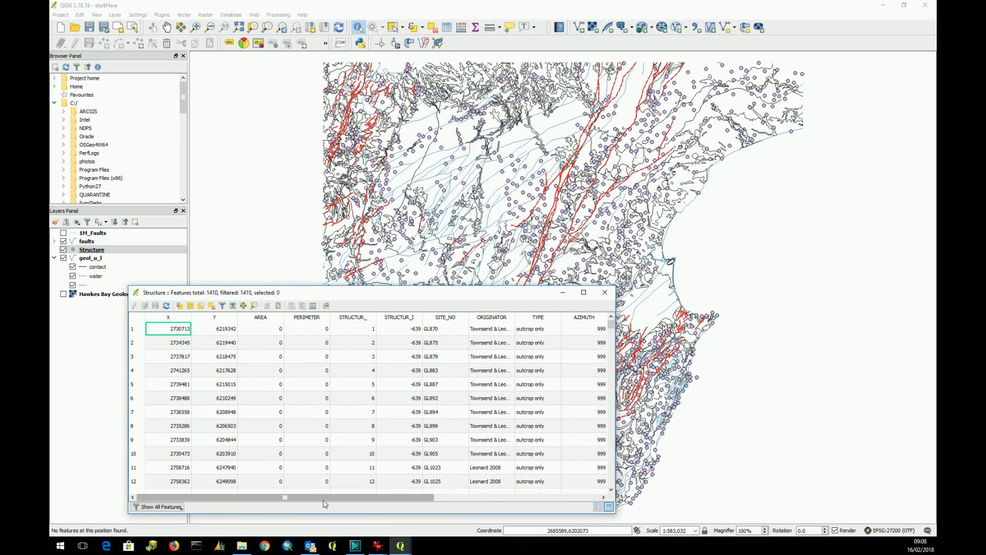
left_click_drag(328, 498, 428, 498)
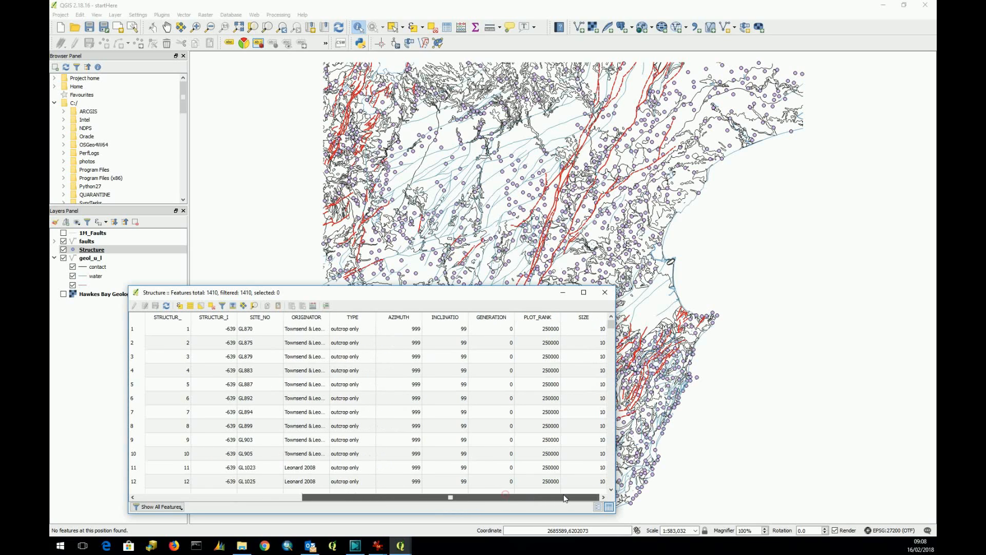
left_click_drag(507, 497, 304, 509)
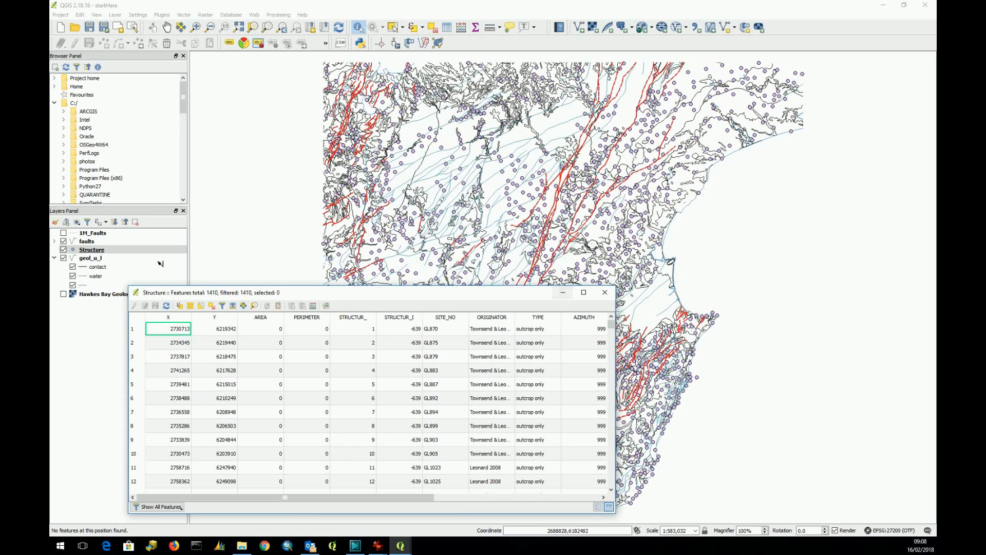
Style the Structure layer as Categorized on the AZIMUTH column with random colours and classify all its values
left_click(92, 250)
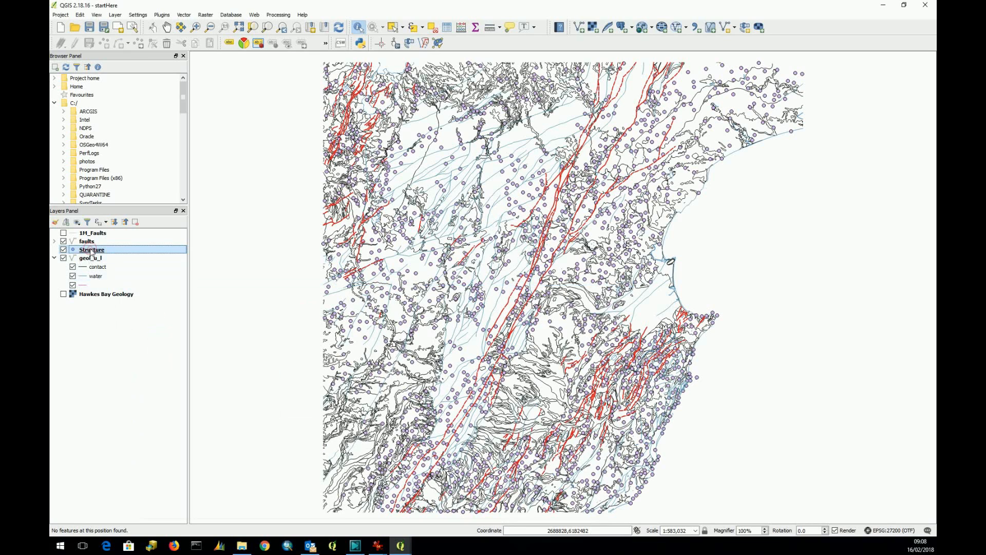
double_click(92, 250)
left_click(260, 170)
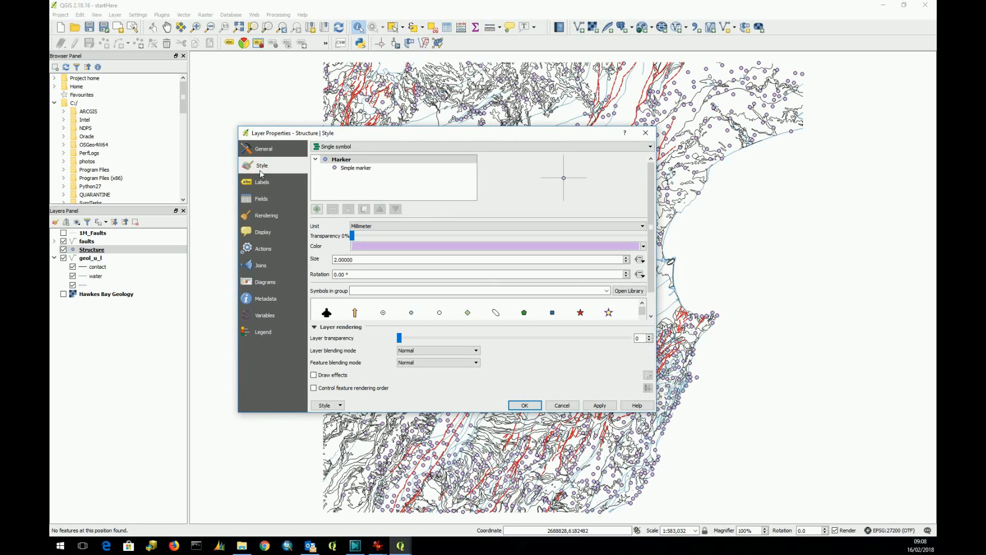
left_click(400, 145)
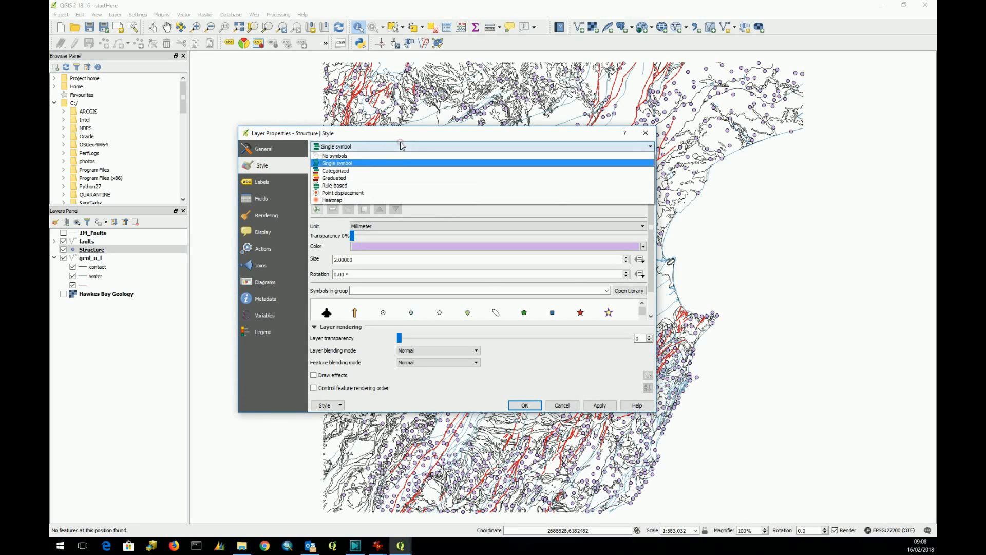
left_click(337, 171)
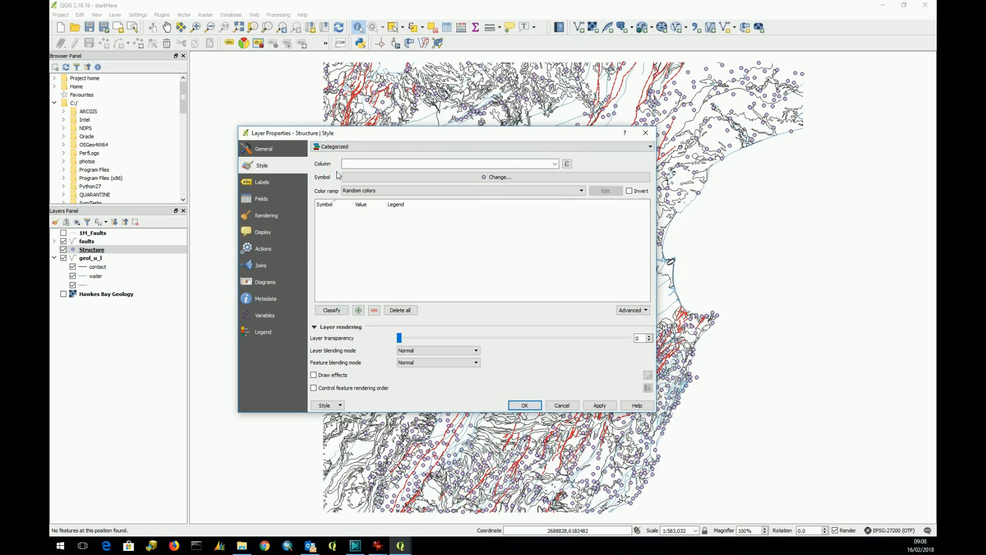
left_click(555, 163)
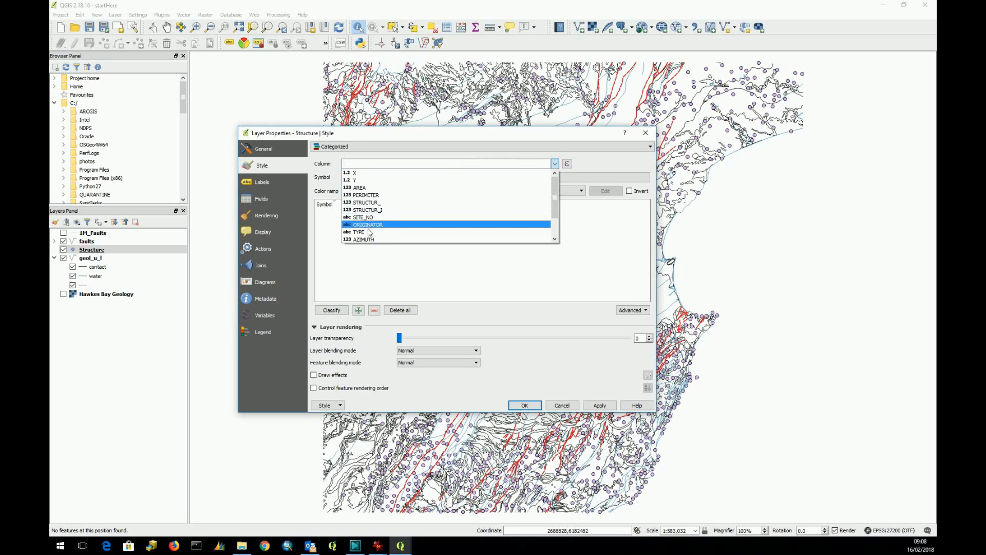
left_click(366, 239)
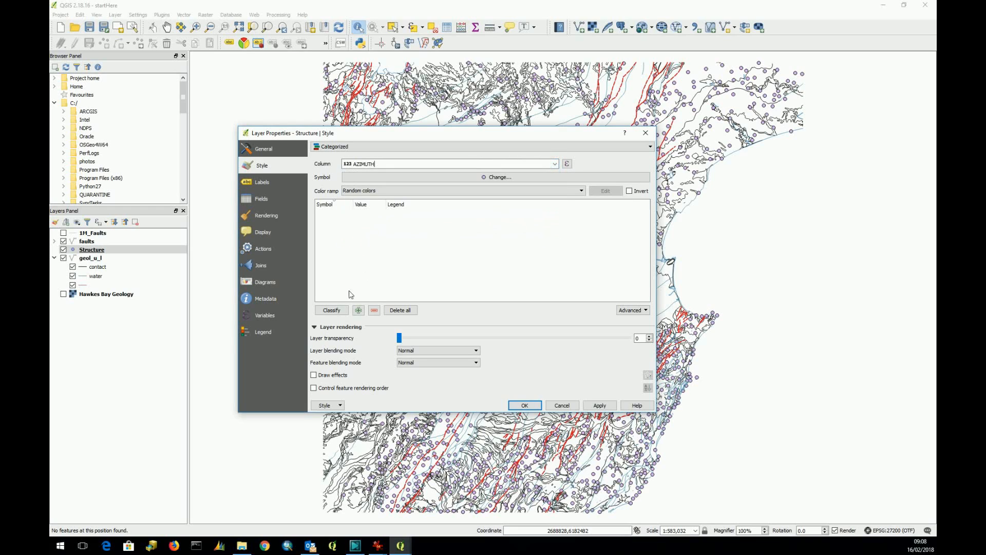
left_click(332, 310)
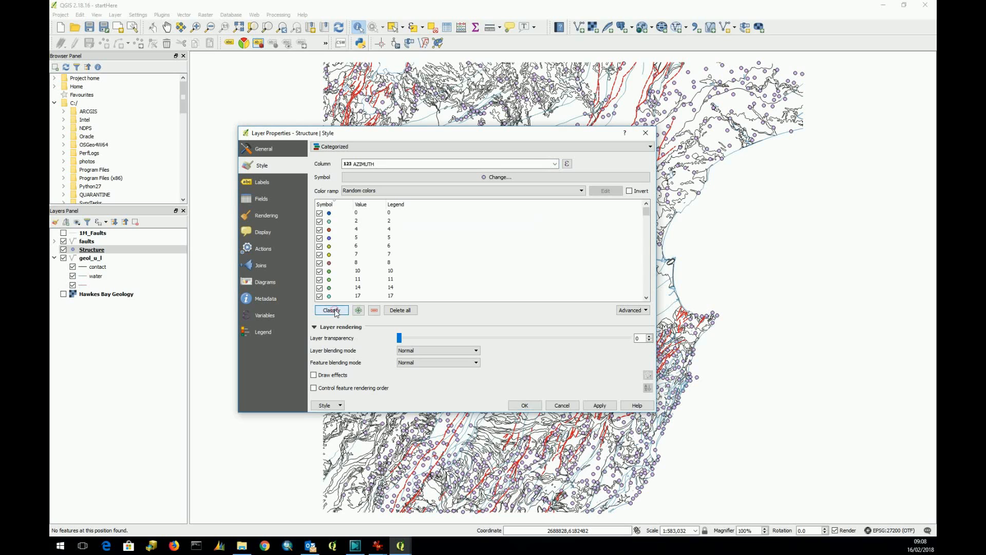
left_click(524, 405)
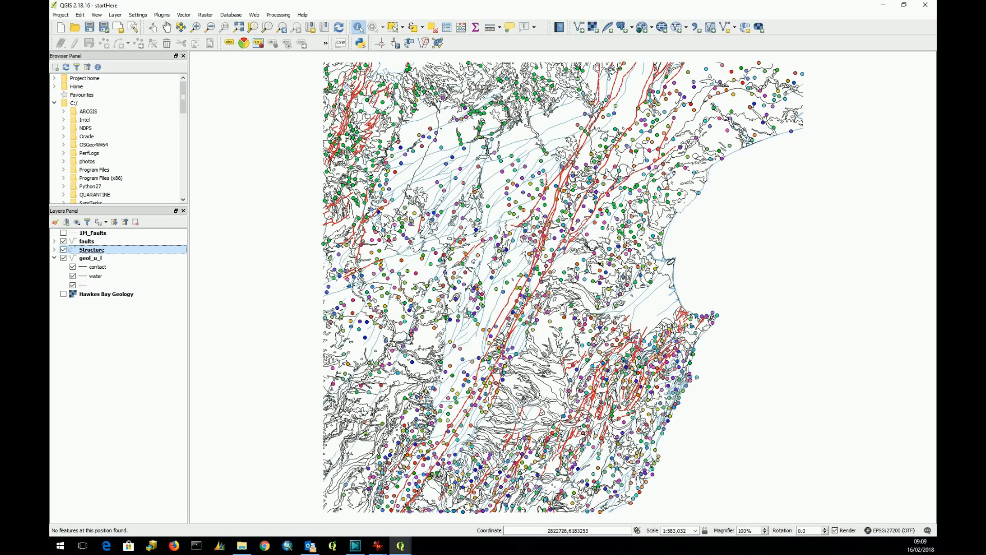
Expand the Structure layer's legend and review its azimuth classes from first to last
left_click(54, 249)
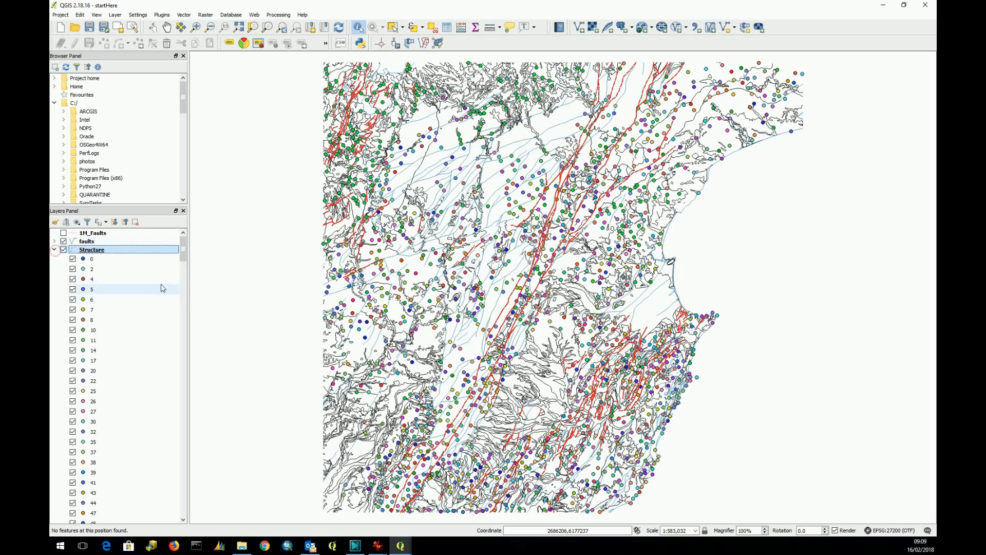
left_click_drag(184, 256, 185, 529)
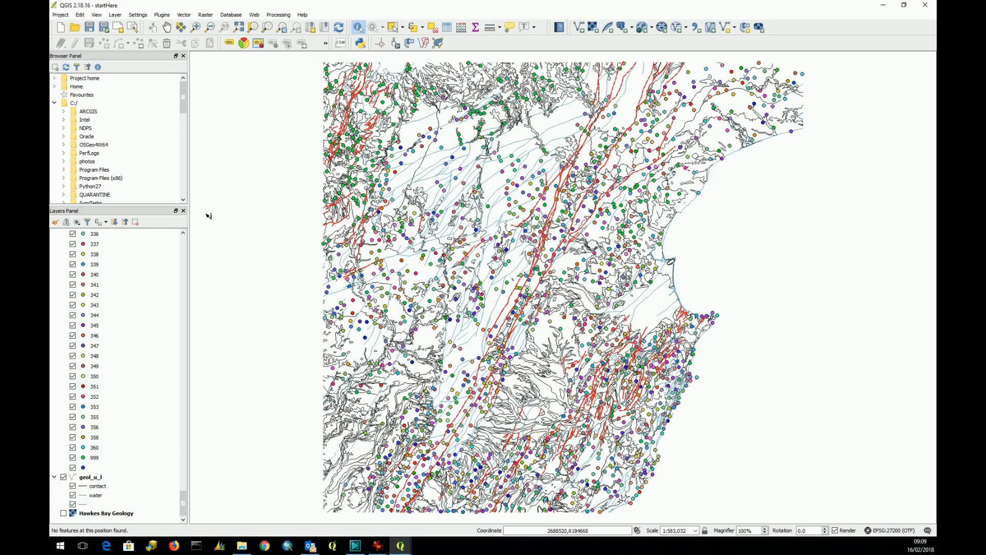
left_click_drag(186, 497, 183, 242)
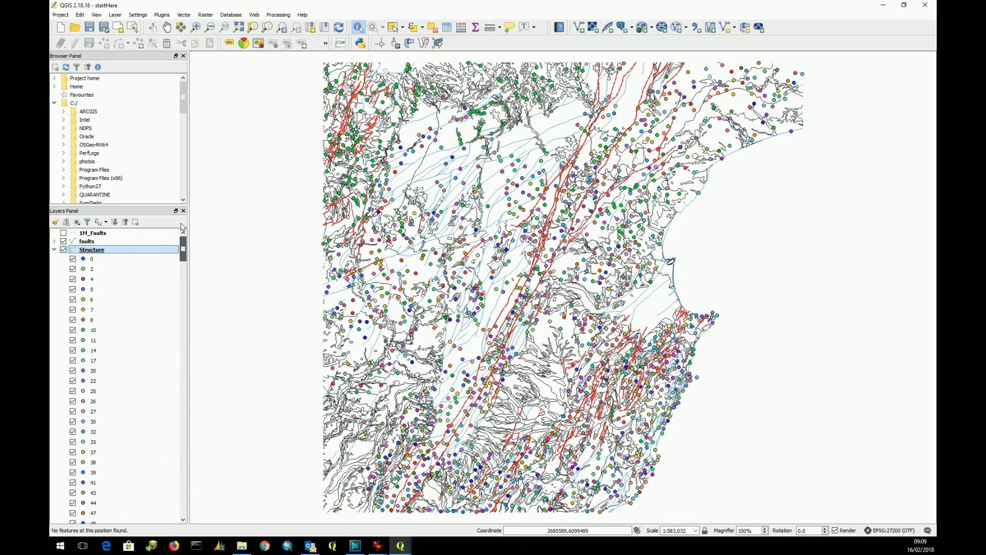
Reclassify the Structure layer on the TYPE column, deleting the existing classes, and widen the Value column to show the full names
double_click(104, 250)
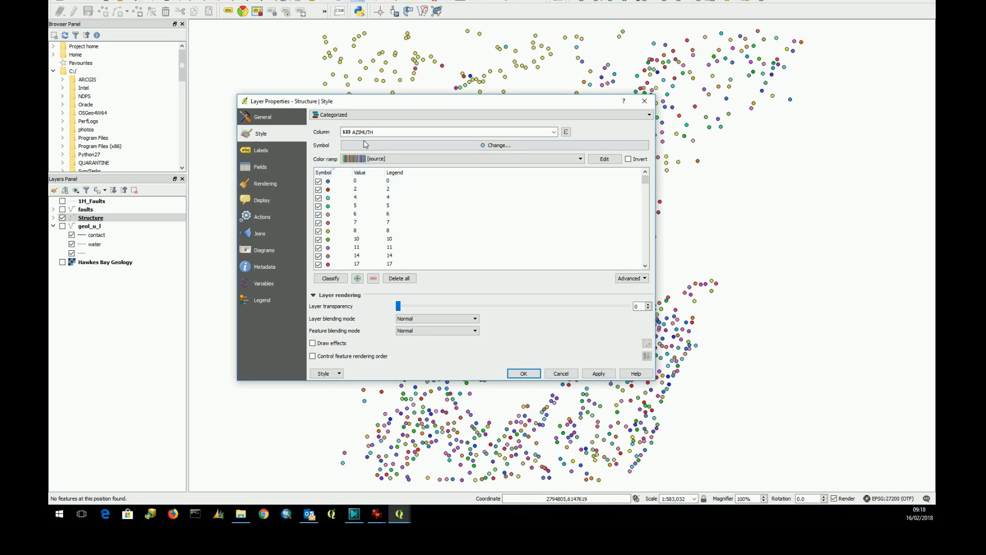
left_click(553, 131)
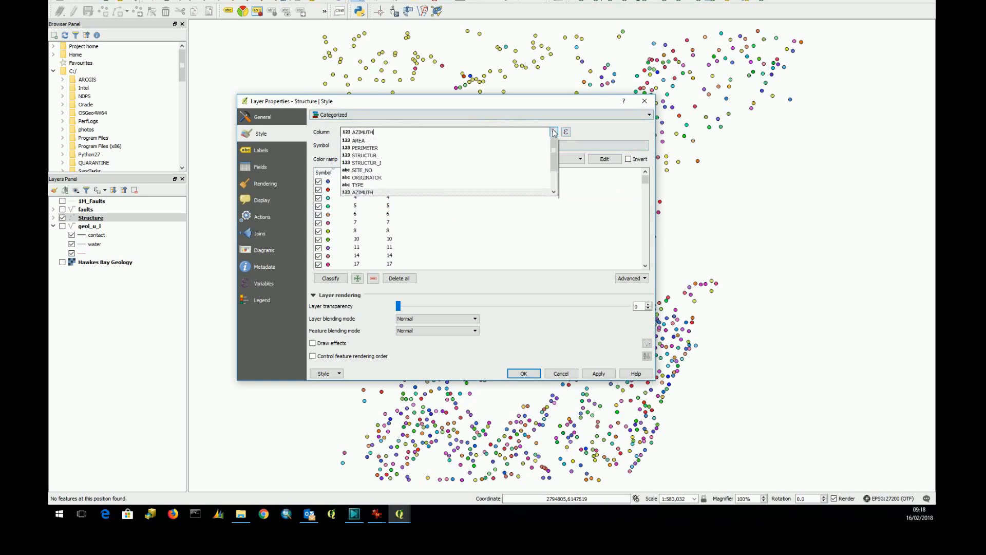
left_click(363, 200)
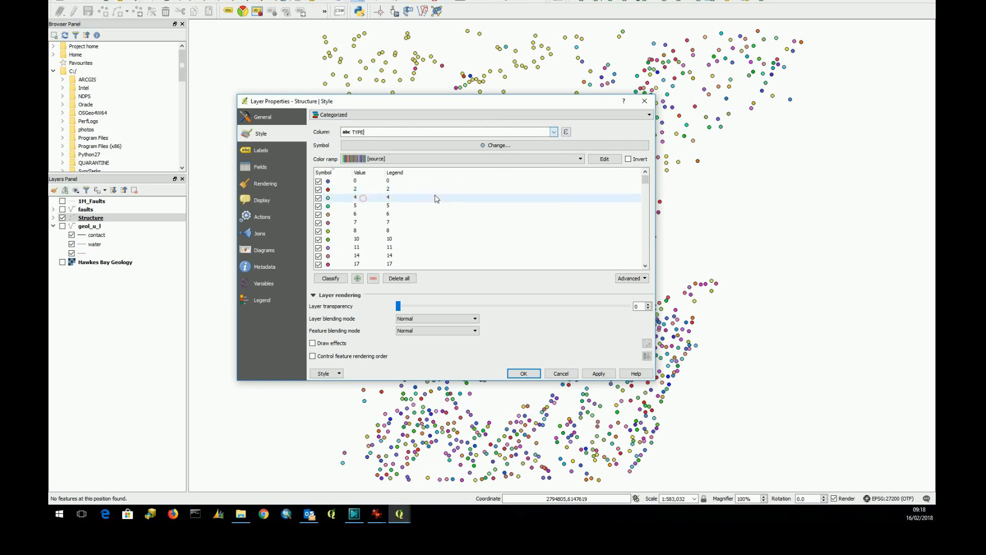
left_click(330, 279)
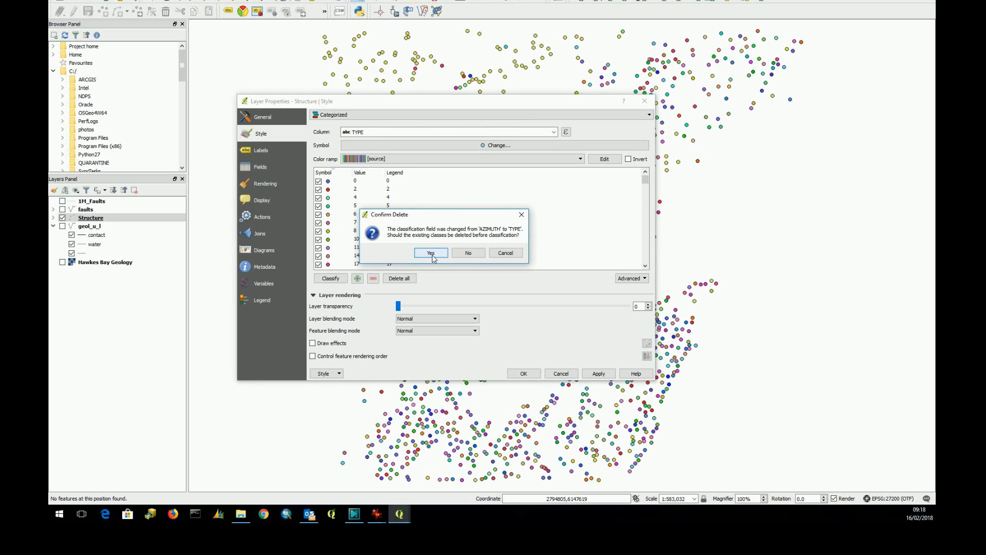
left_click(432, 254)
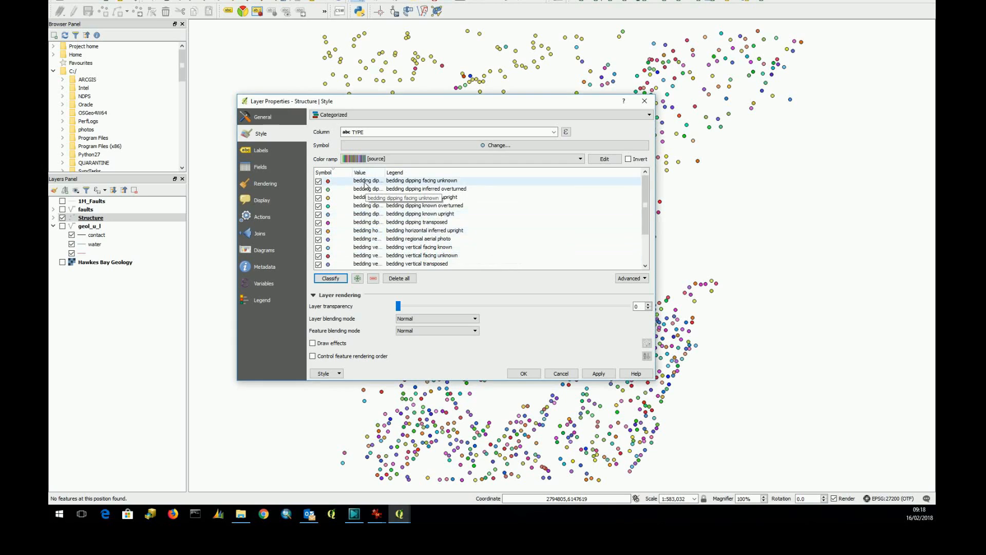
left_click_drag(382, 174, 481, 173)
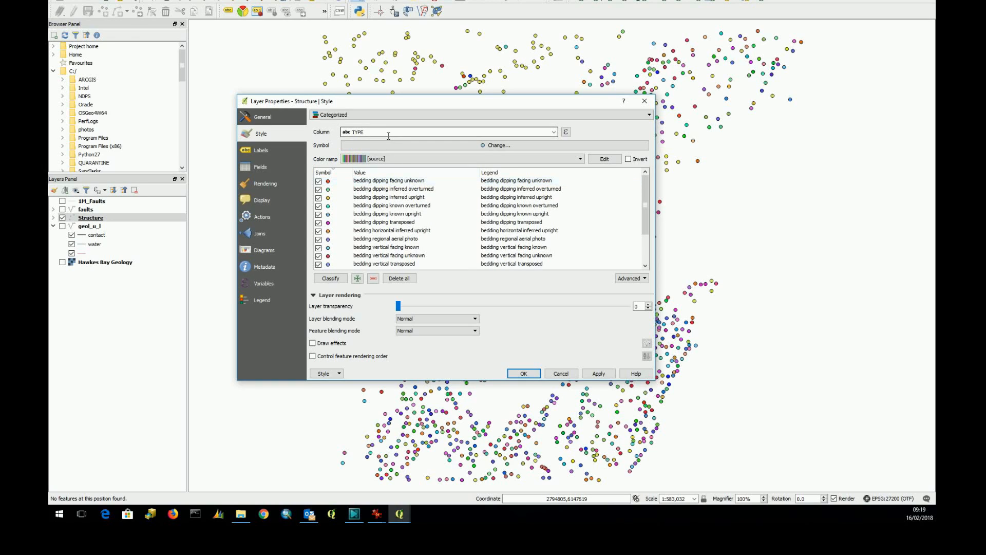
Change the marker for all Structure categories to the arrow symbol and apply the style to the map
left_click(536, 146)
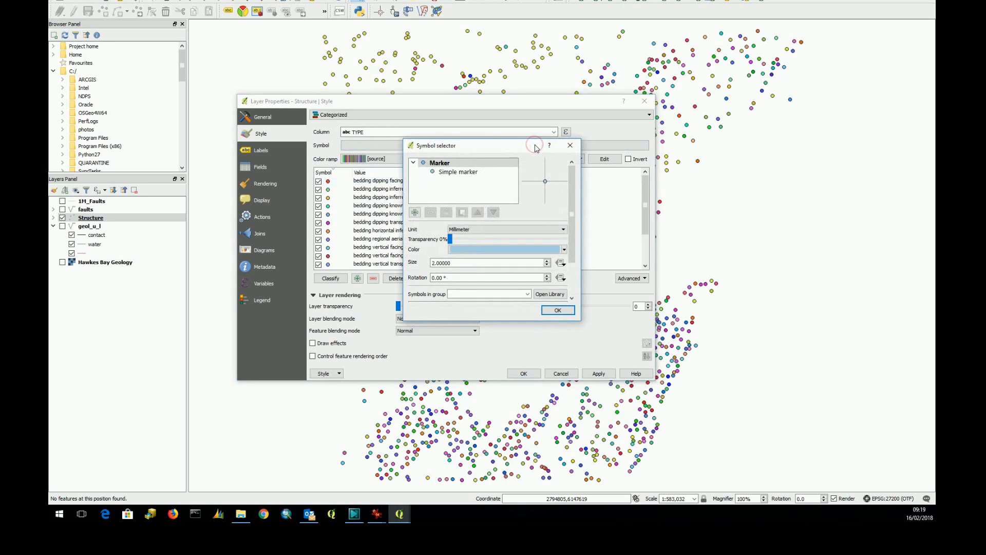
left_click(575, 227)
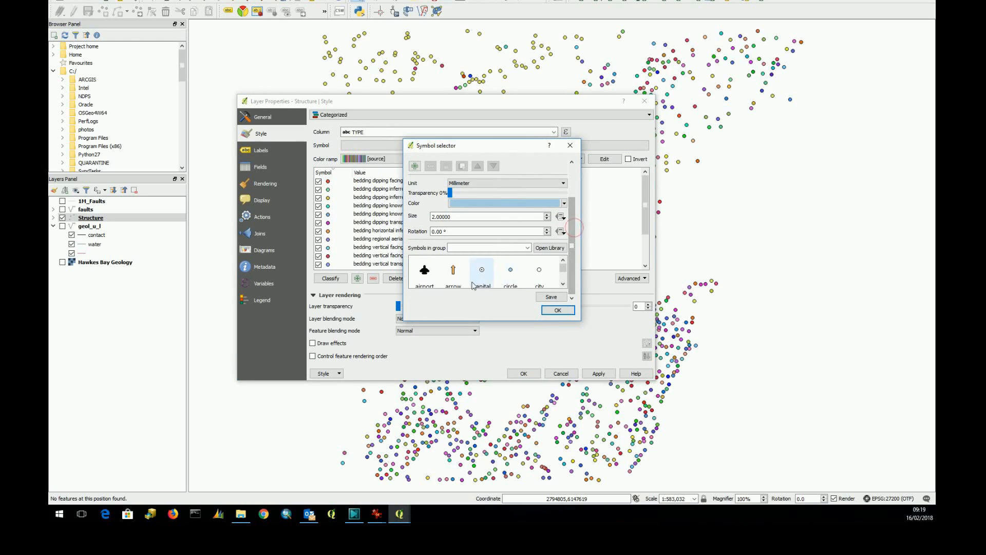
left_click(453, 272)
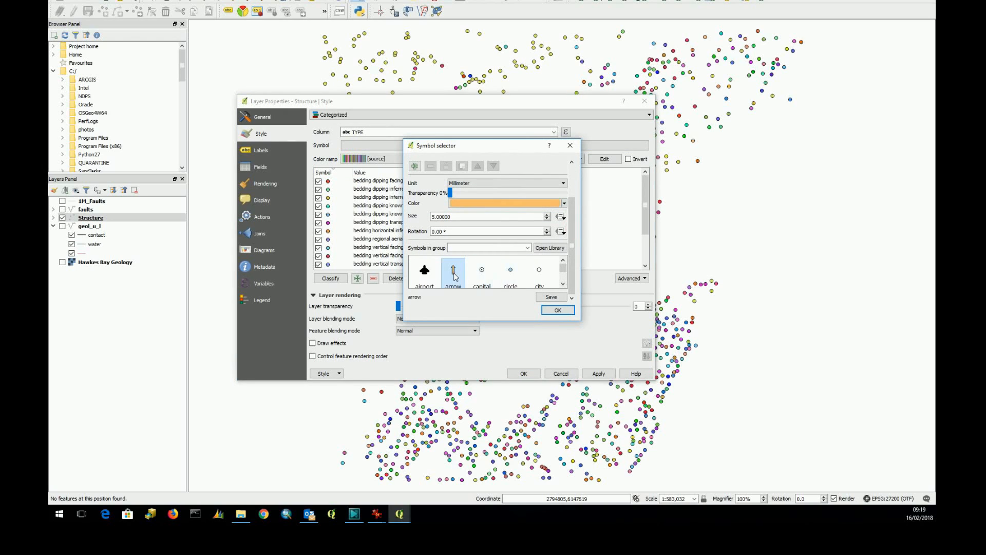
left_click(545, 309)
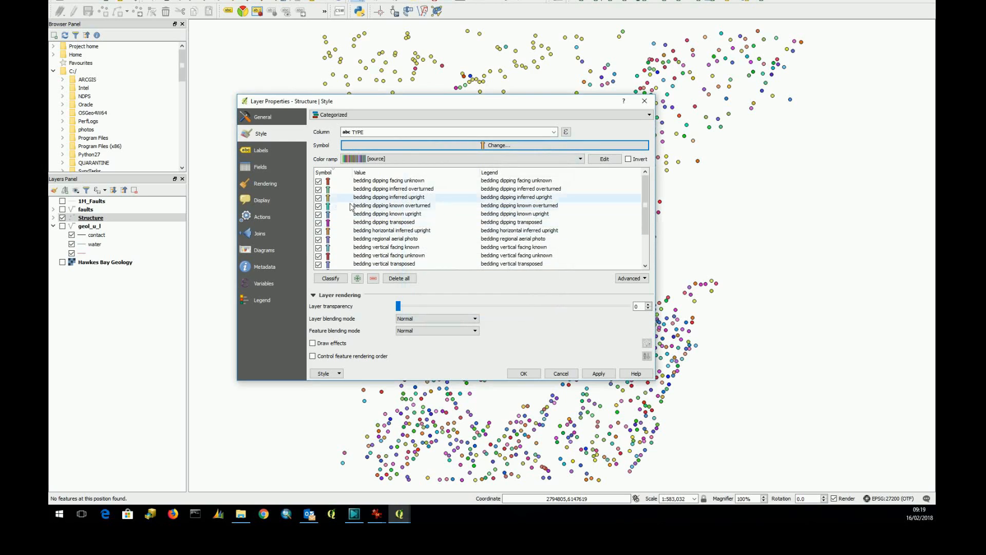
scroll(334, 261, "down", 2)
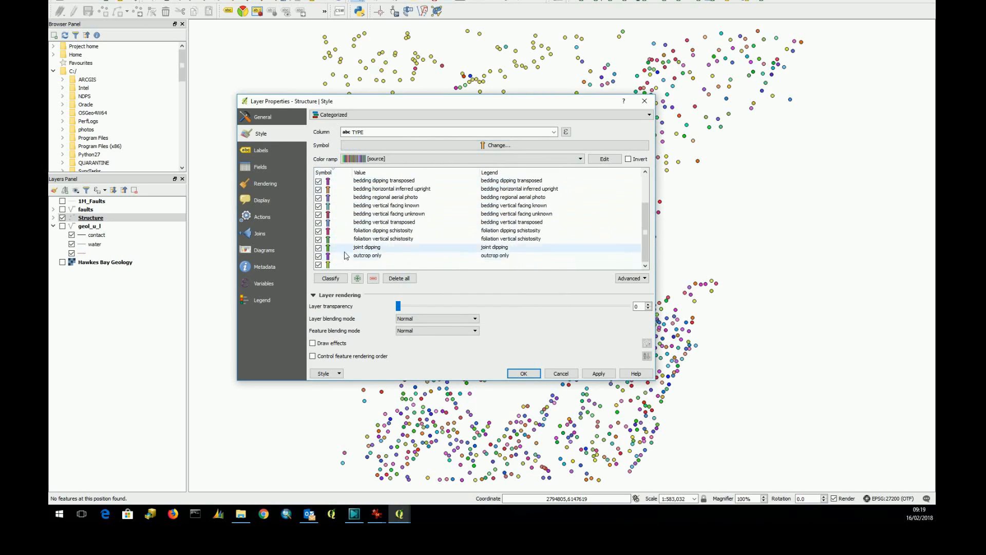
scroll(344, 257, "up", 2)
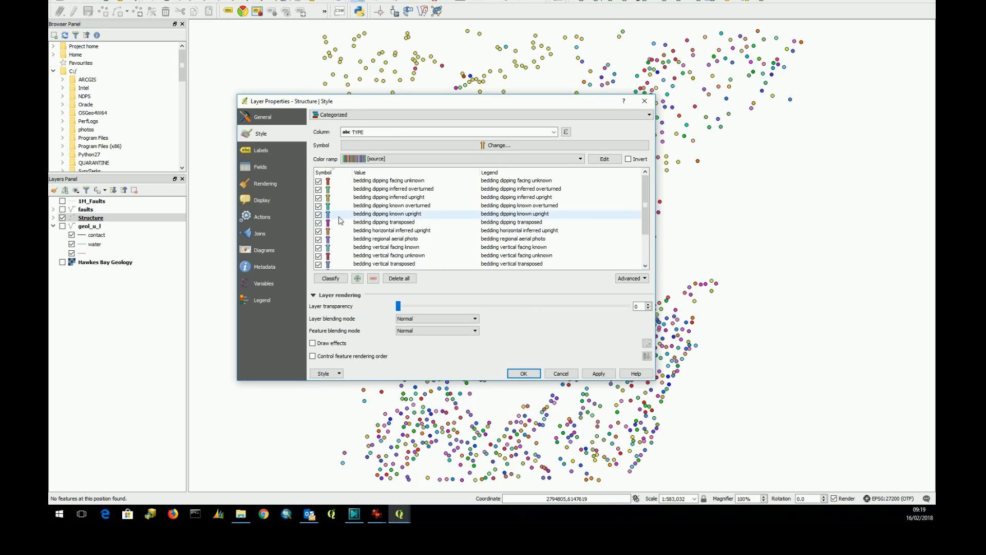
left_click(599, 373)
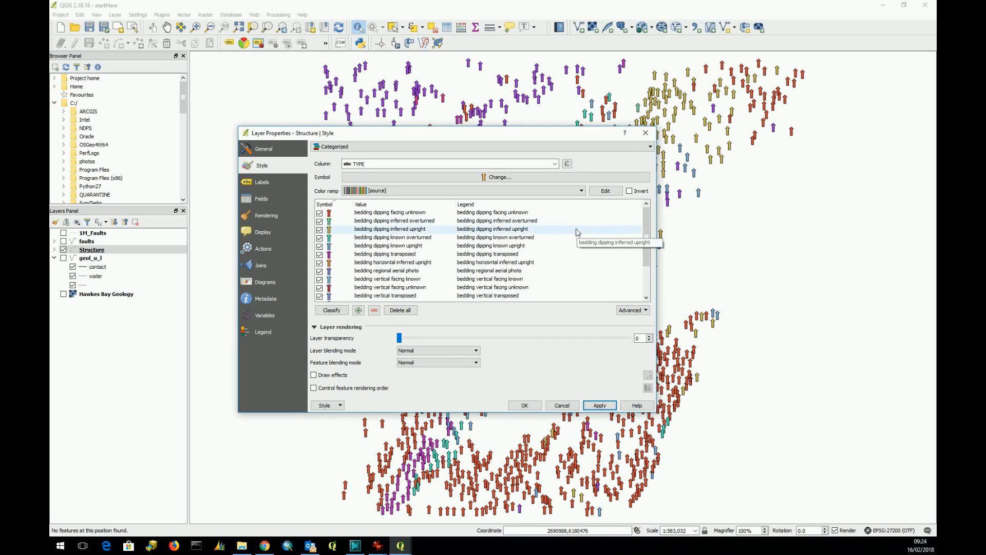
Rotate the Structure layer's arrow markers with a data-defined override on the AZIMUTH field and apply the style to the map
left_click(532, 178)
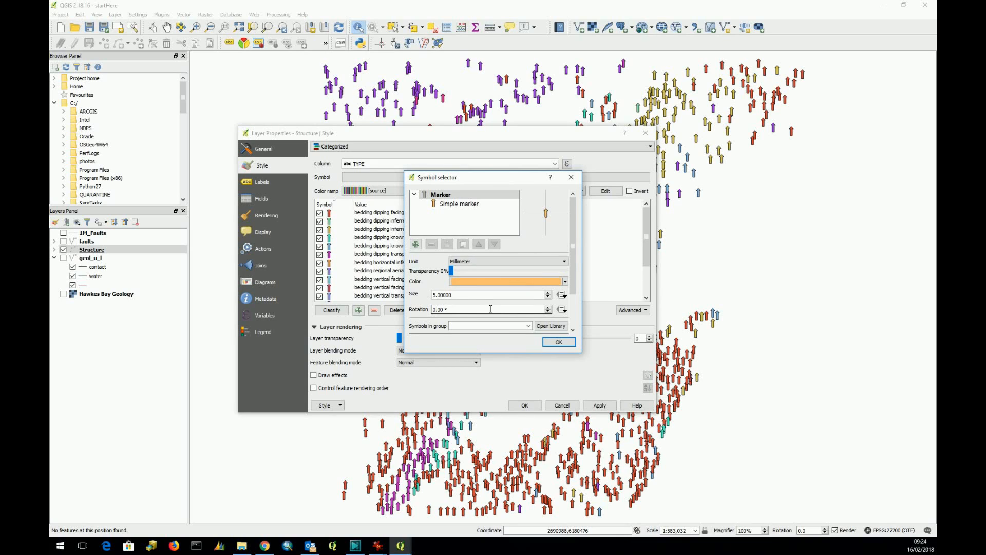
left_click(562, 309)
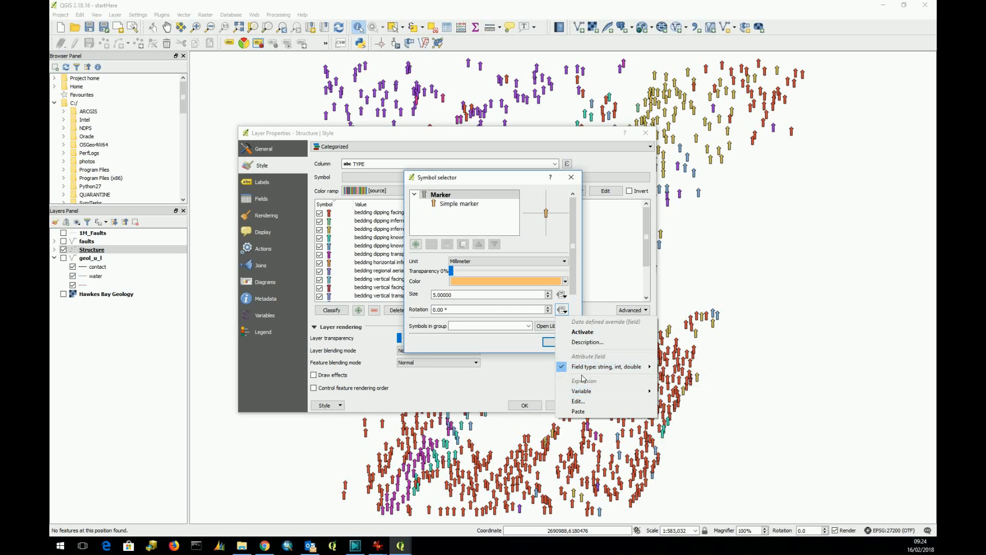
mouse_move(589, 365)
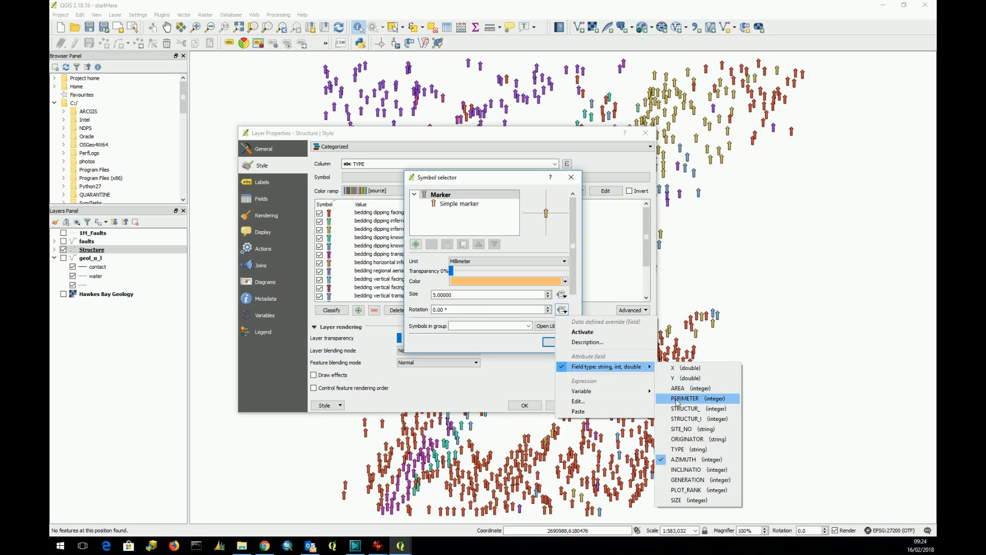
left_click(691, 459)
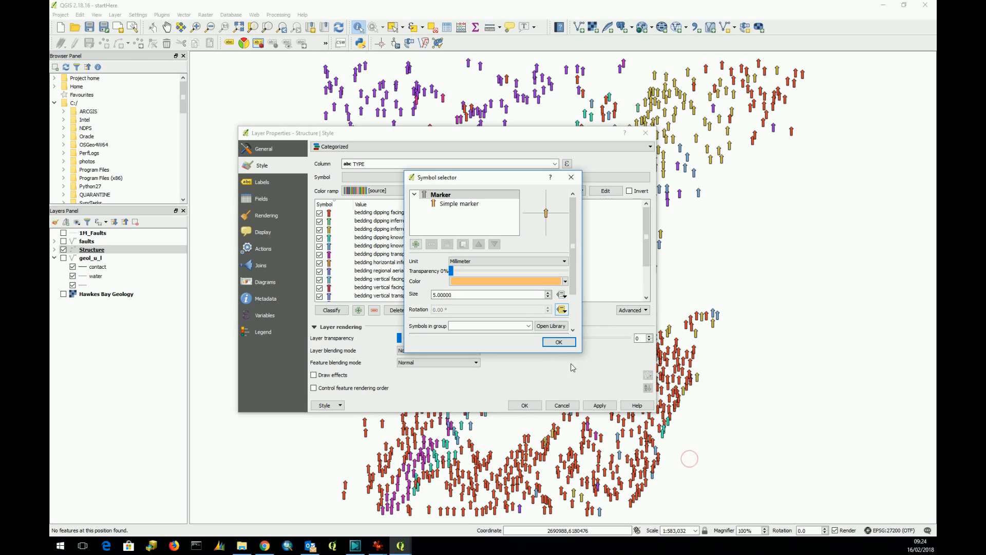
left_click(559, 342)
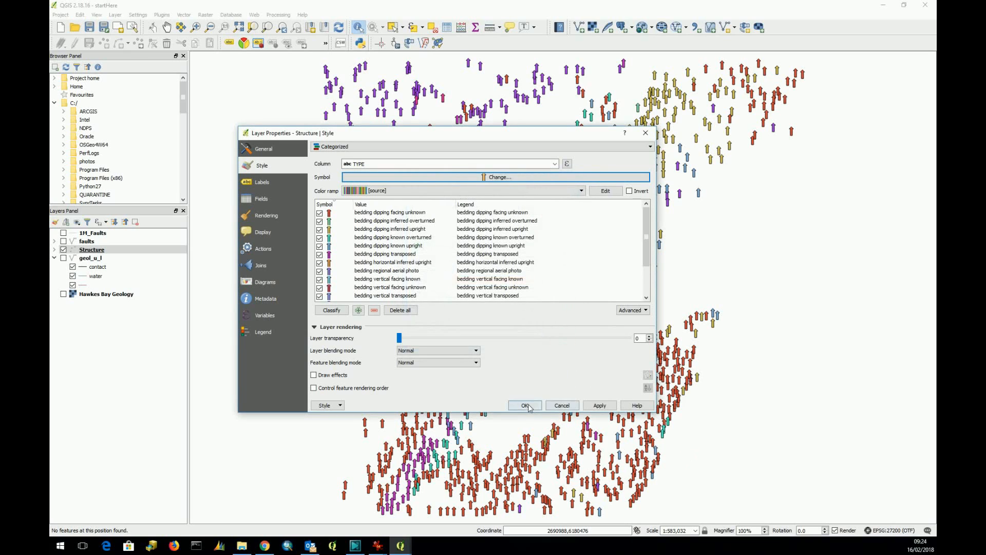
left_click(601, 405)
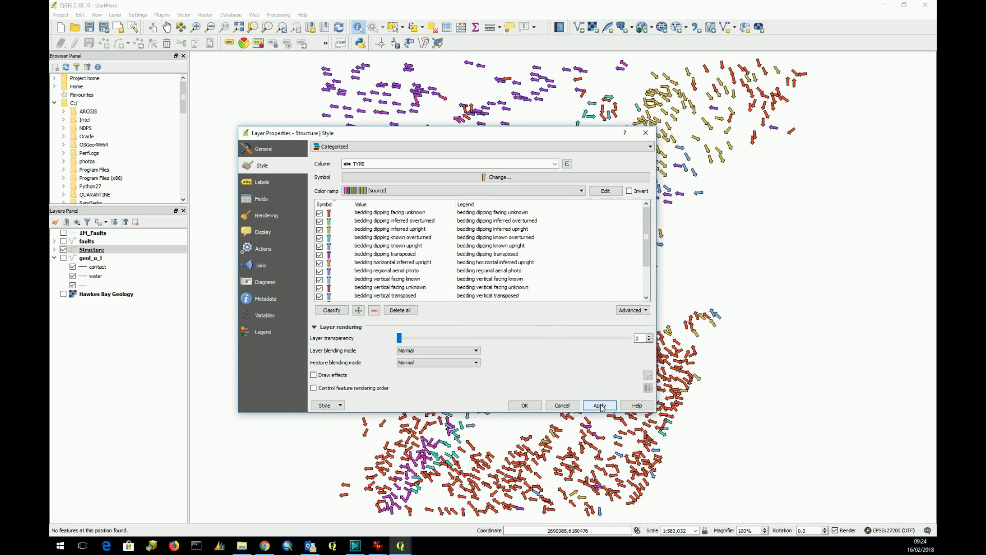
left_click(525, 405)
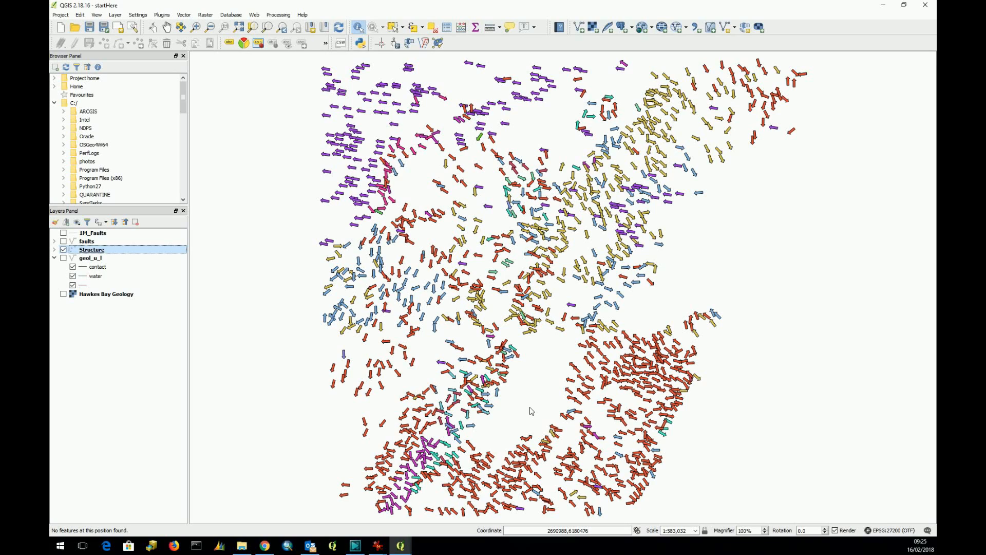
Show labels for the Structure layer using the INCLINATIO field and apply them to the map
double_click(92, 249)
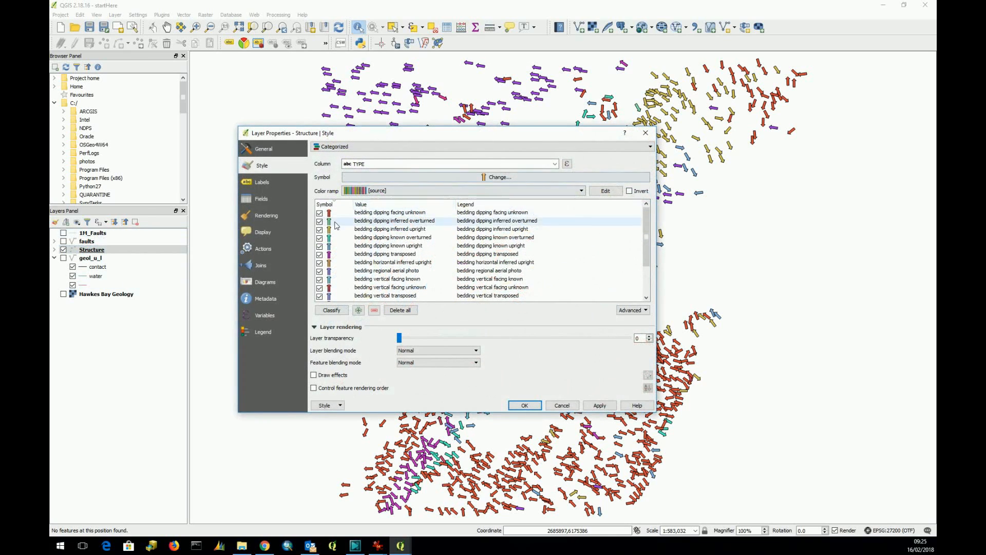
left_click(260, 186)
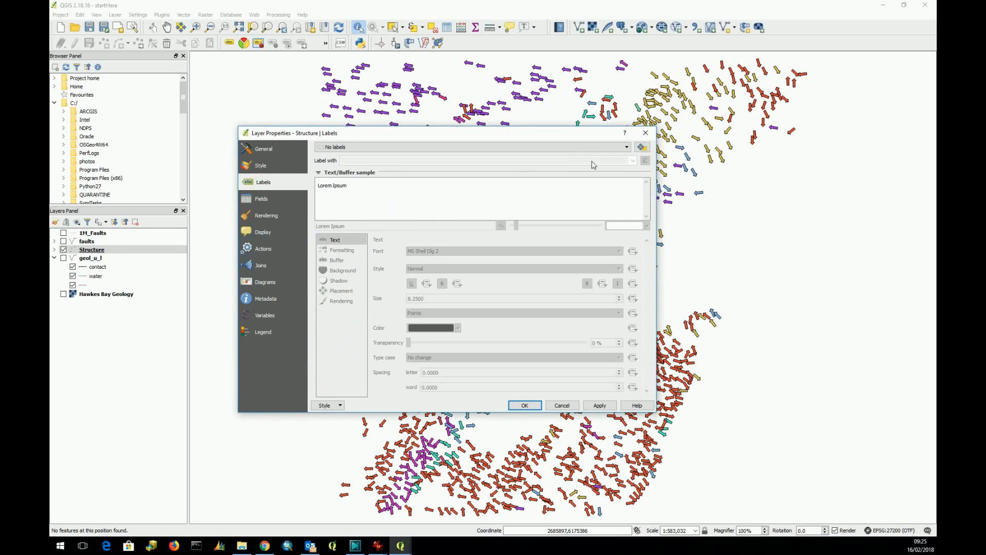
left_click(627, 148)
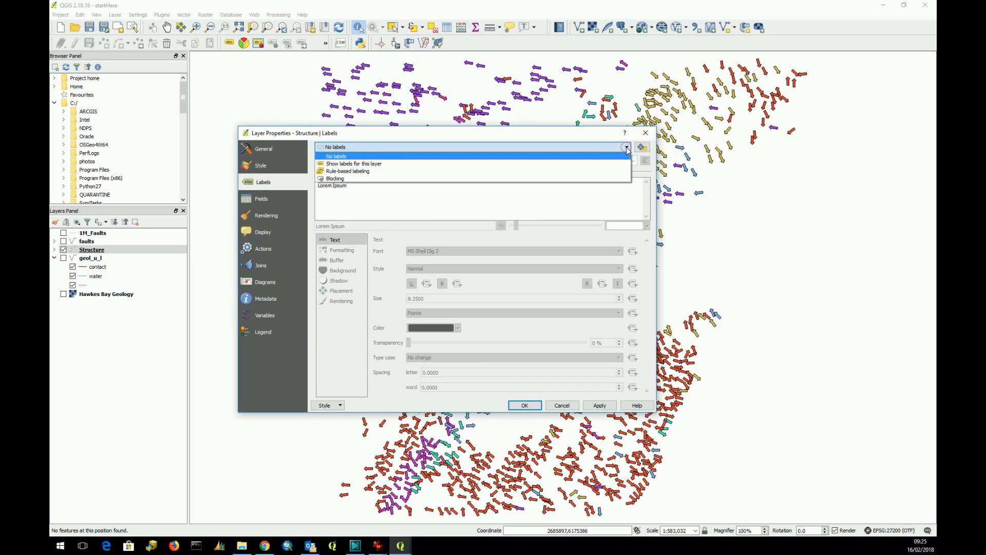
left_click(387, 164)
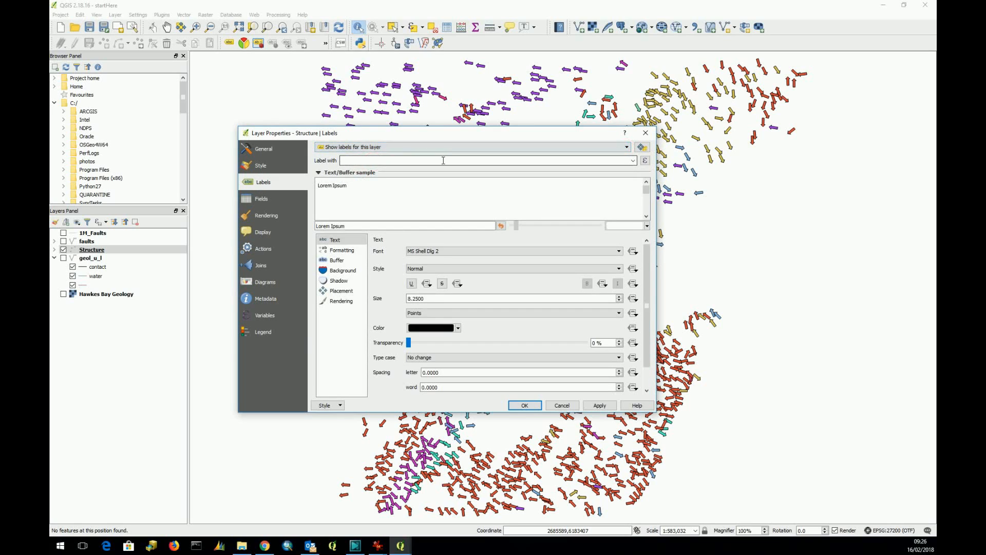
left_click(631, 160)
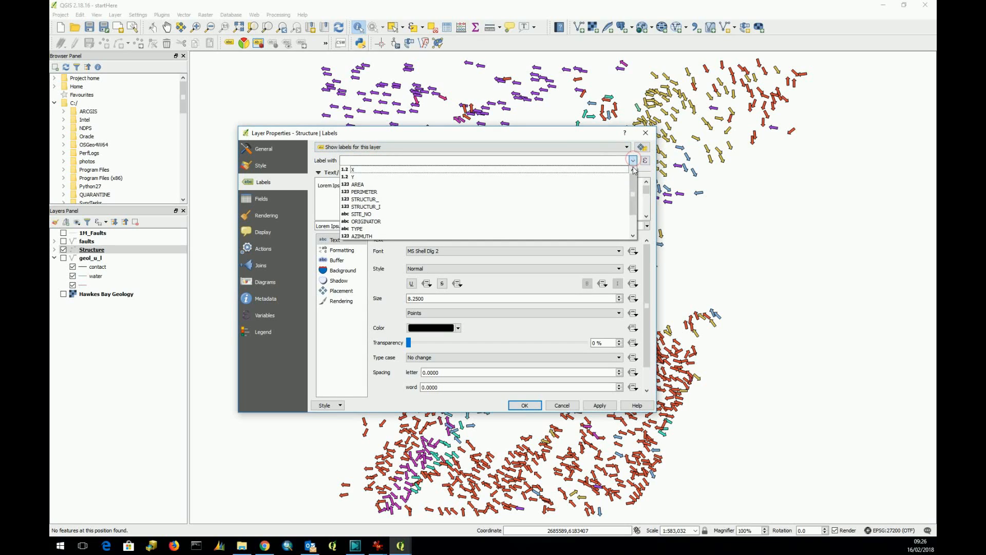
scroll(368, 223, "down", 1)
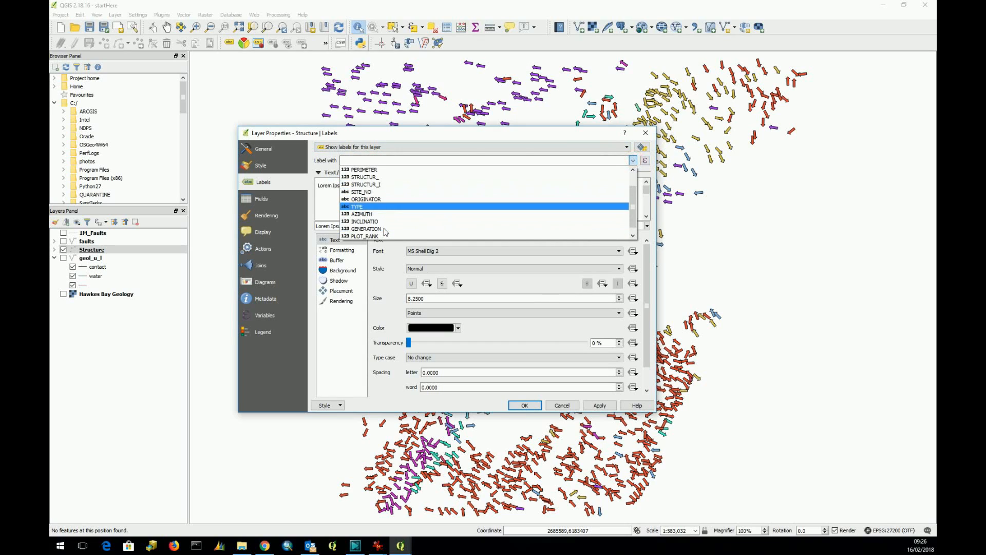
left_click(368, 222)
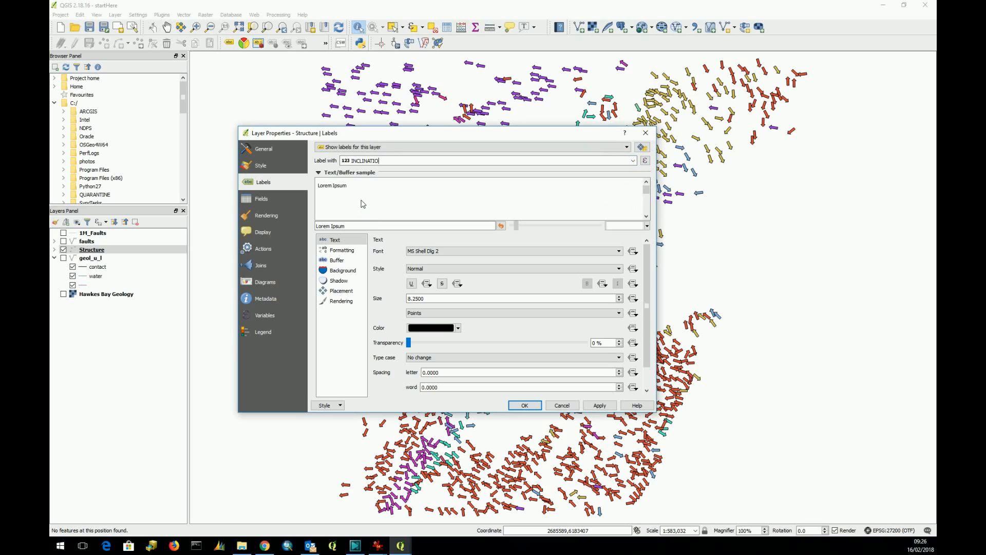
left_click(605, 406)
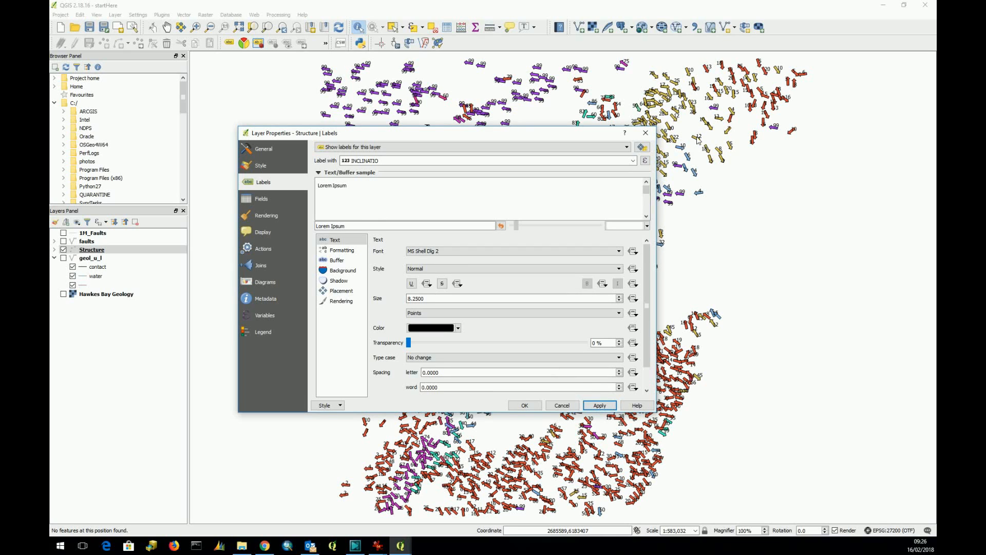
left_click(646, 132)
scroll(649, 132, "up", 3)
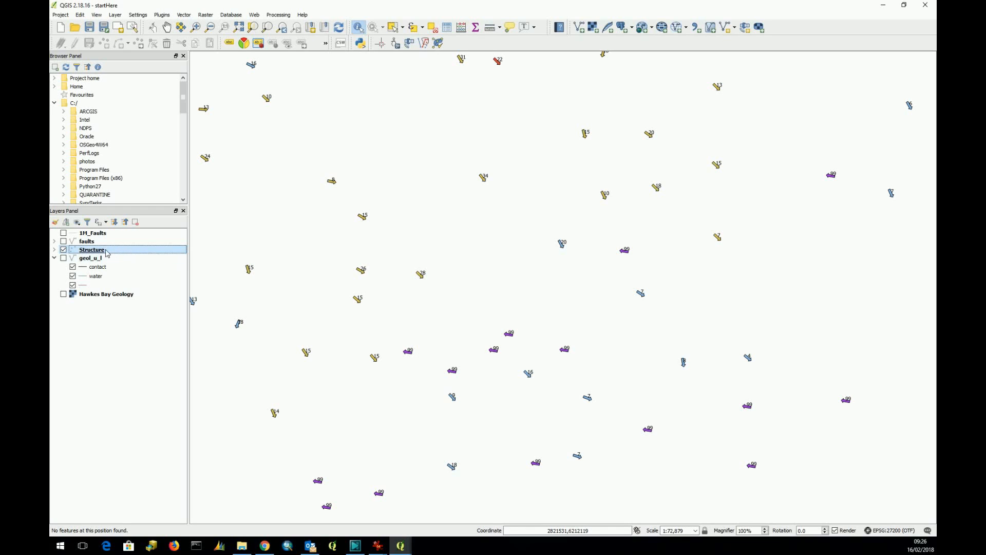
Switch the Structure layer to rule-based labeling, with one rule filtered by INCLINATIO < 99 that labels points with INCLINATIO
double_click(106, 250)
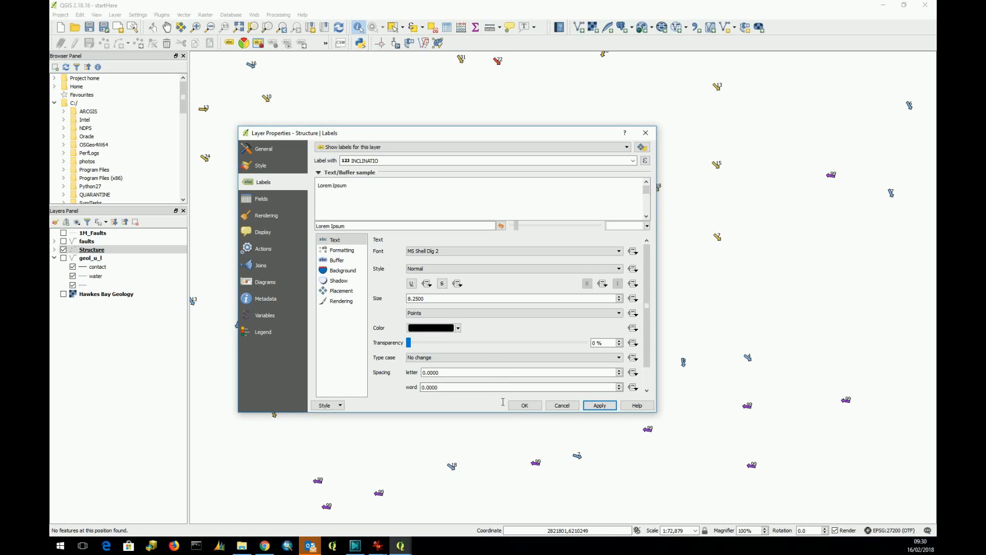
left_click(387, 146)
left_click(371, 169)
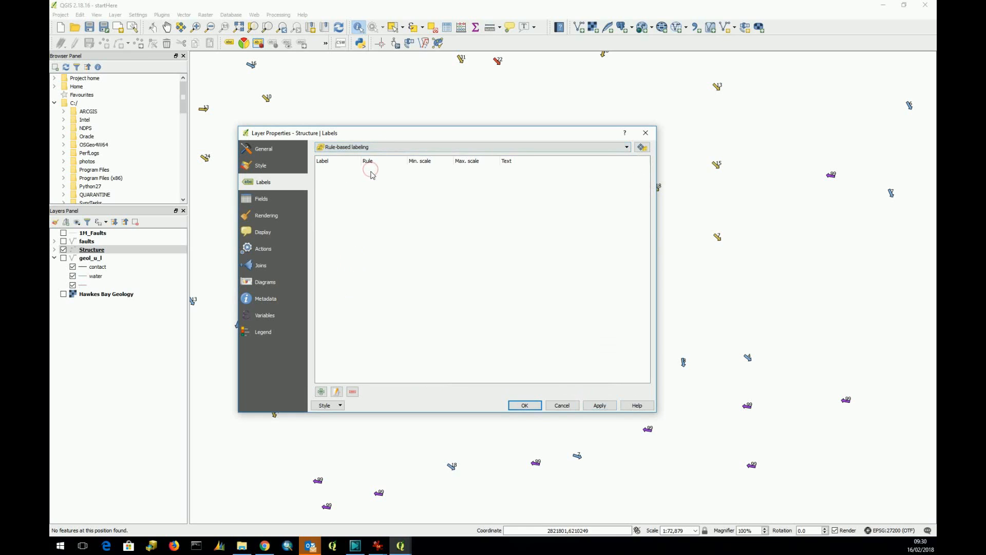
left_click(321, 392)
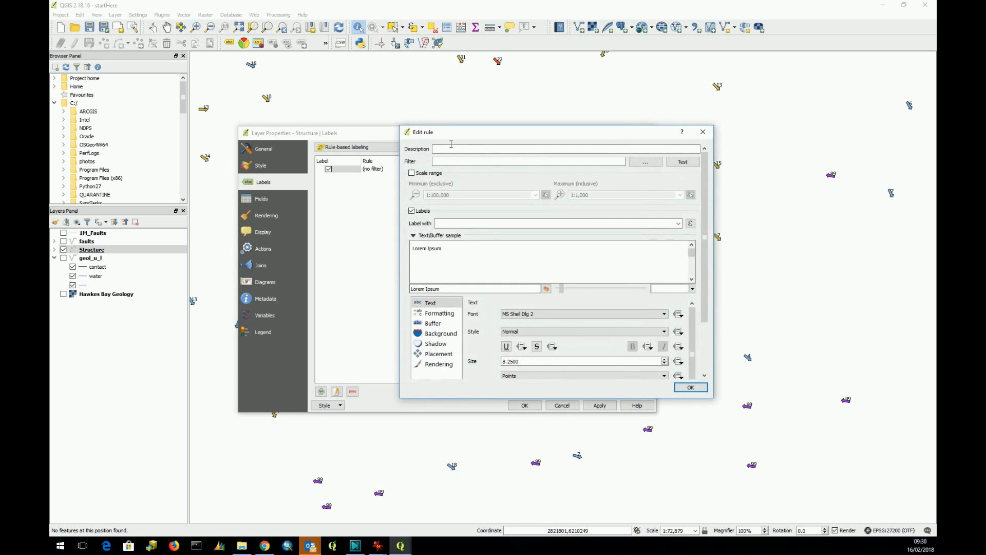
left_click(450, 162)
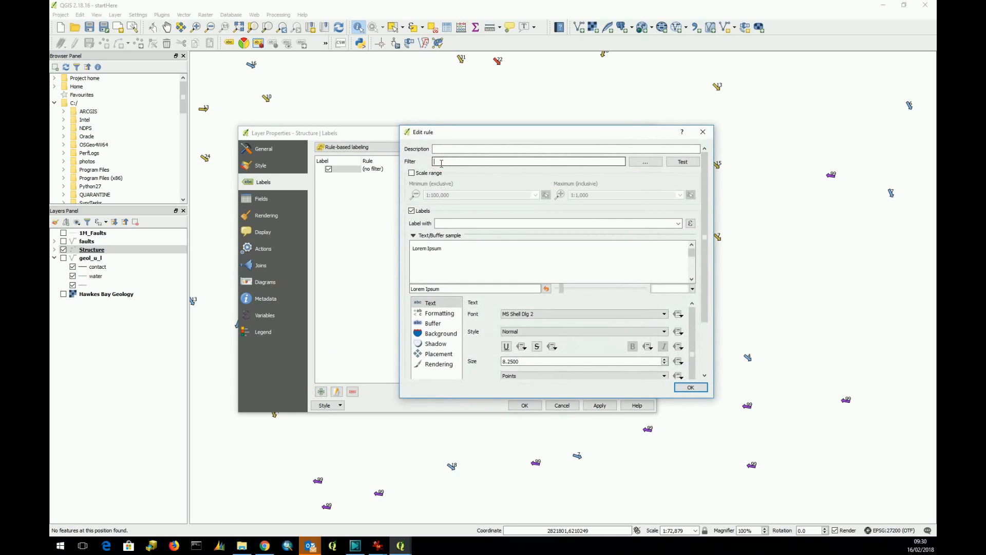
type("INCLINATIO < 99")
left_click(678, 223)
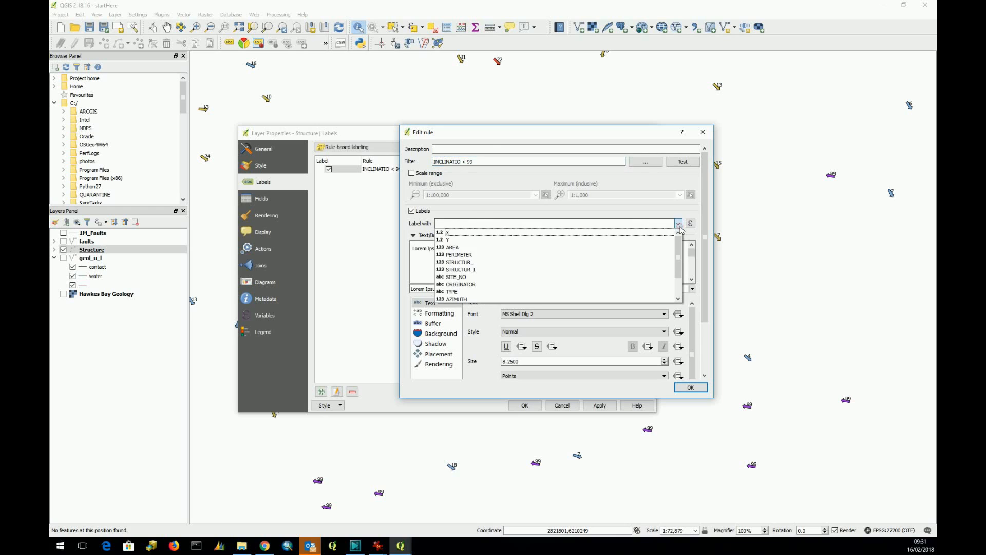
scroll(488, 277, "down", 3)
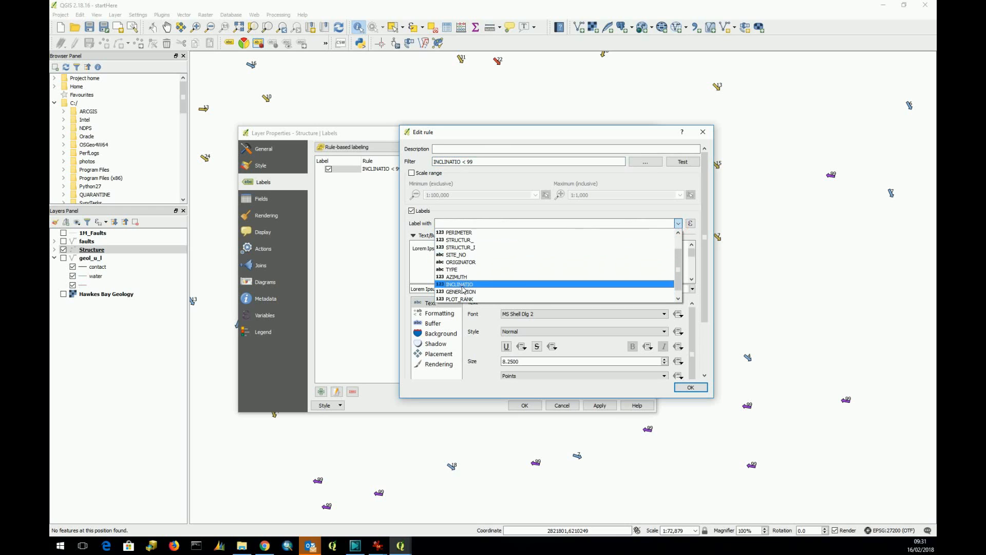
left_click(462, 285)
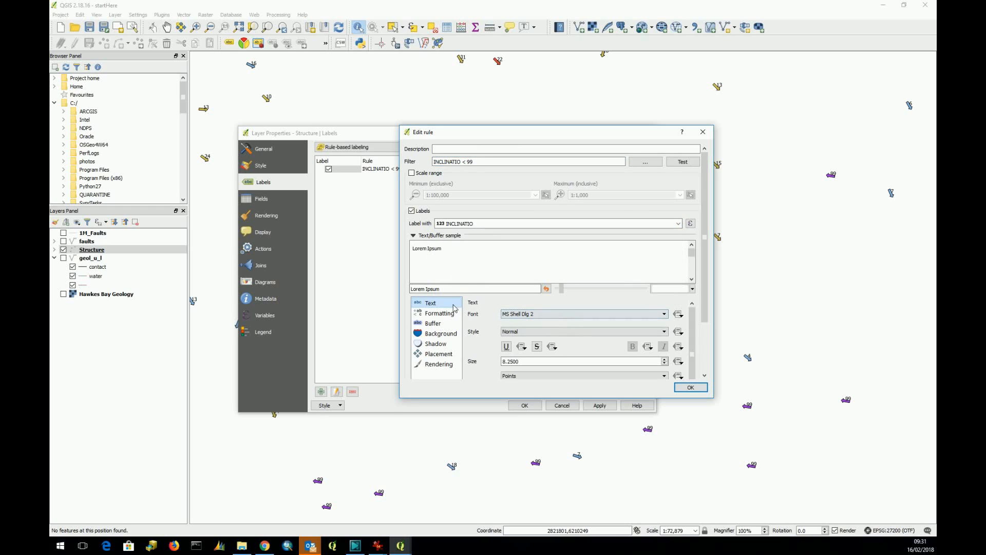
left_click(694, 388)
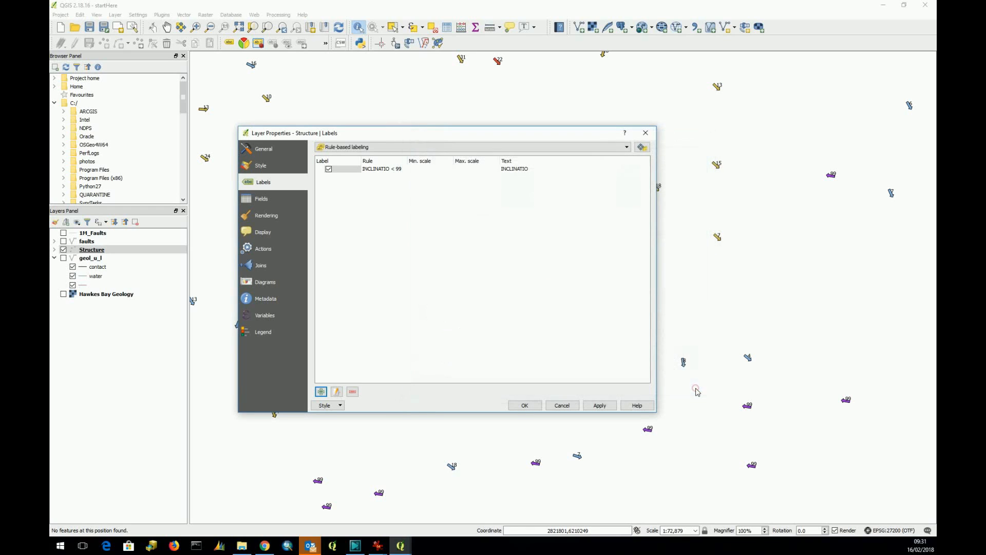
left_click(533, 405)
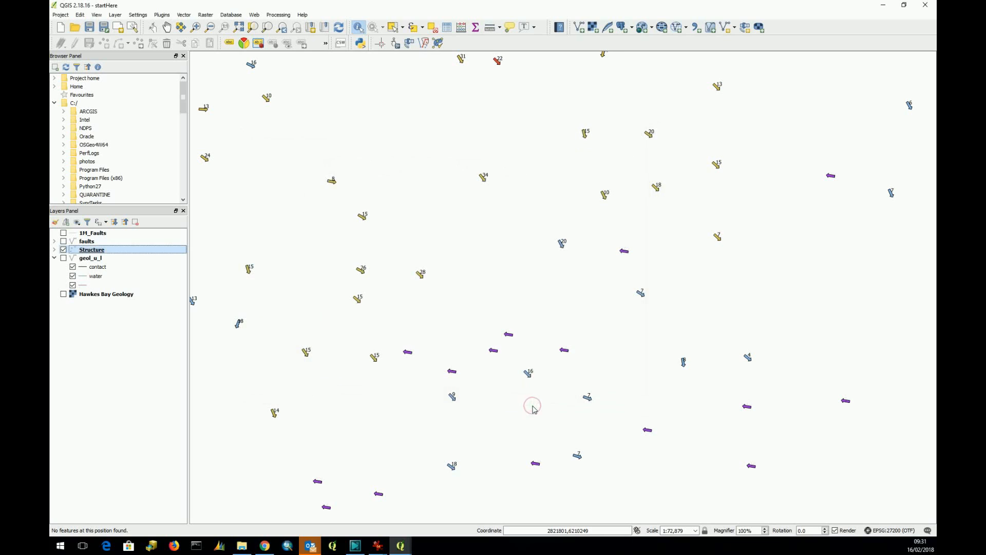